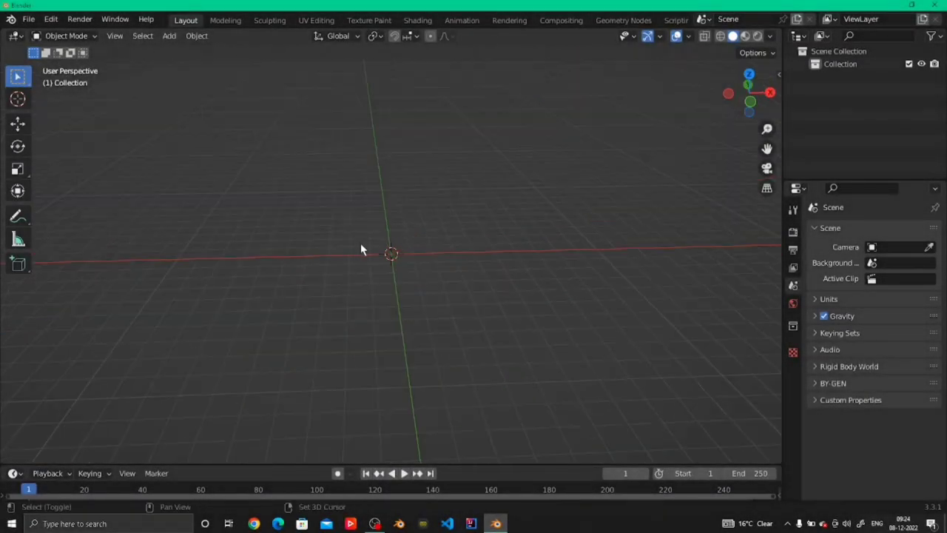
Add a cube mesh at the scene origin
{"action": "key", "text": "shift+a"}
{"action": "left_click", "coordinate": [423, 256]}
{"action": "scroll", "coordinate": [474, 215], "scroll_direction": "up", "scroll_amount": 7}
{"action": "middle_click_drag", "start_coordinate": [378, 285], "coordinate": [395, 250]}
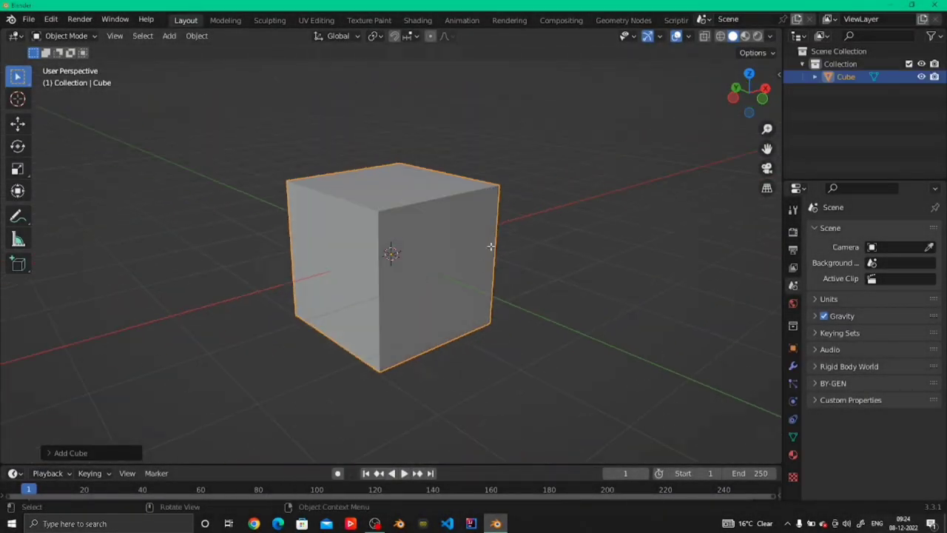
Scale down the cube's top face in Edit Mode to taper the block toward its top
{"action": "key", "text": "Tab"}
{"action": "middle_click_drag", "start_coordinate": [491, 245], "coordinate": [389, 220]}
{"action": "scroll", "coordinate": [388, 220], "scroll_direction": "down", "scroll_amount": 2}
{"action": "key", "text": "3"}
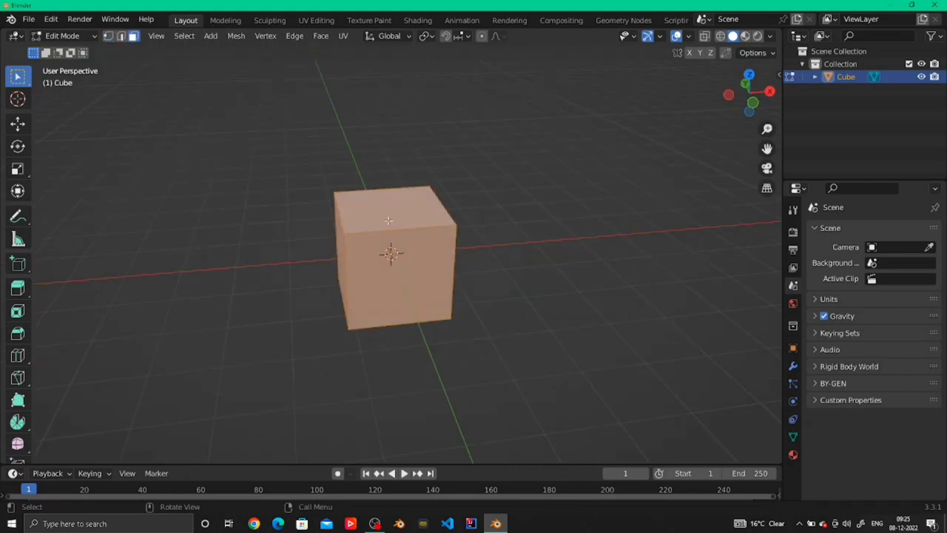
{"action": "left_click", "coordinate": [389, 220]}
{"action": "key", "text": "s"}
{"action": "key", "text": "KP_1"}
{"action": "left_click", "coordinate": [495, 350]}
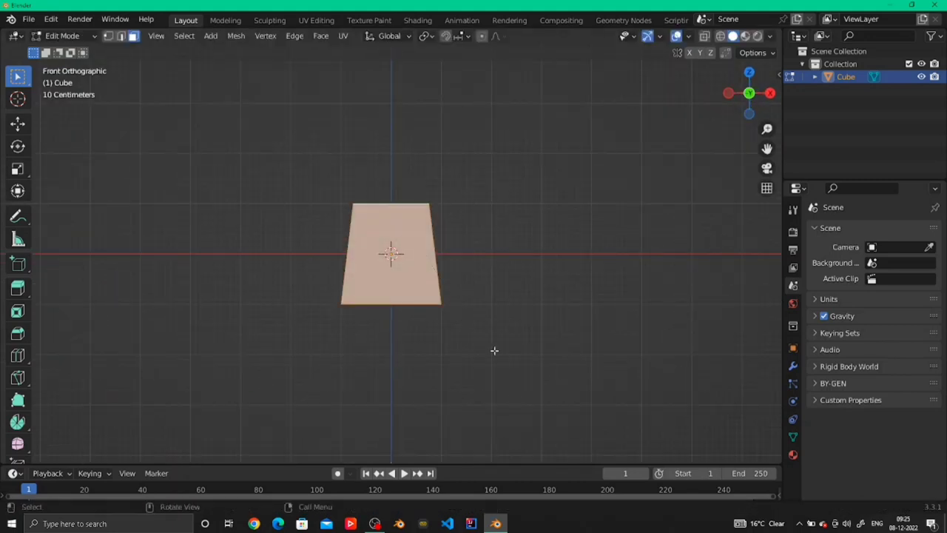
{"action": "key", "text": "s"}
{"action": "key", "text": "Escape"}
{"action": "middle_click_drag", "start_coordinate": [533, 406], "coordinate": [482, 228]}
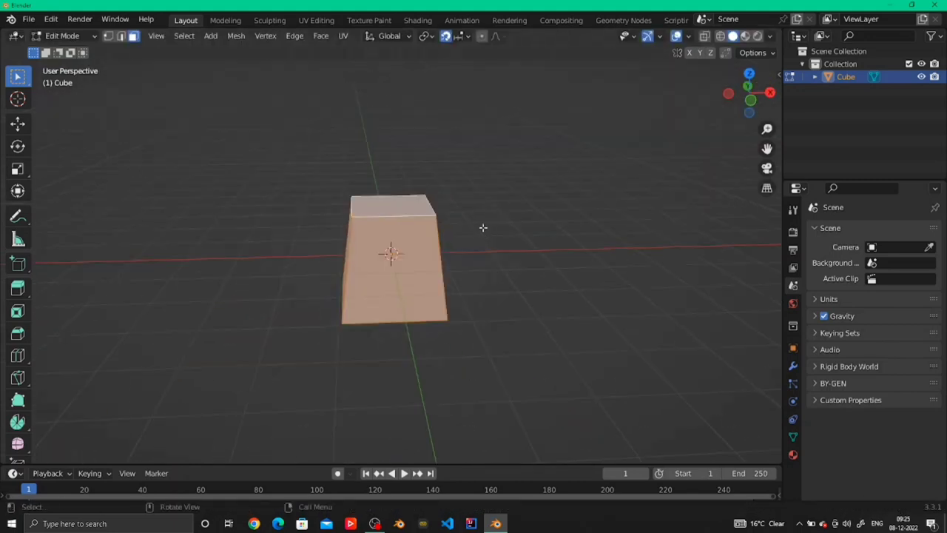
Display the tapered cube's transform values and return to Edit Mode
{"action": "key", "text": "Tab"}
{"action": "middle_click_drag", "start_coordinate": [682, 46], "coordinate": [667, 169]}
{"action": "key", "text": "n"}
{"action": "key", "text": "Tab"}
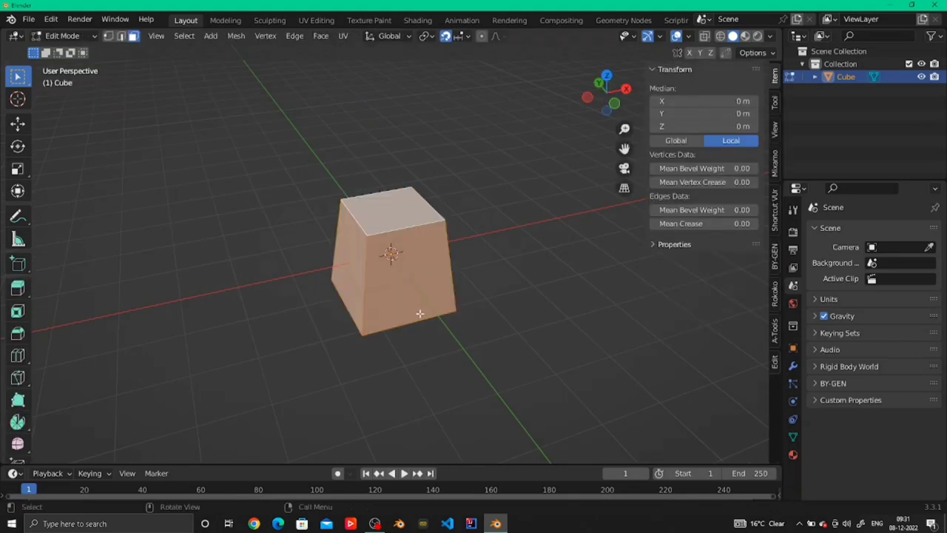
Select the four bottom edges of the tapered cube and set their median Z to 0 m
{"action": "left_click", "coordinate": [420, 313]}
{"action": "key", "text": "2"}
{"action": "left_click", "coordinate": [401, 332]}
{"action": "middle_click_drag", "start_coordinate": [442, 345], "coordinate": [618, 322]}
{"action": "left_click", "coordinate": [399, 324], "text": "shift"}
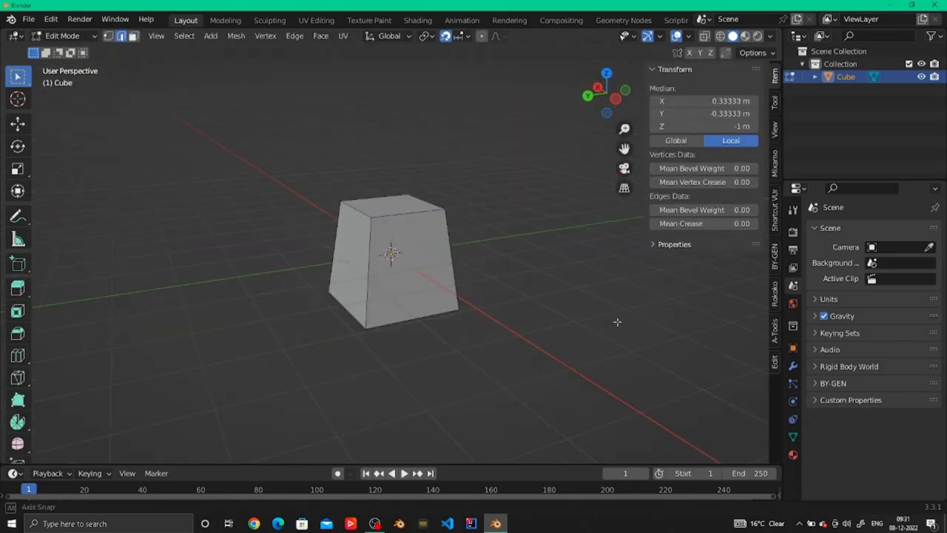
{"action": "left_click", "coordinate": [349, 311], "text": "shift"}
{"action": "left_click", "coordinate": [411, 320], "text": "shift"}
{"action": "middle_click_drag", "start_coordinate": [413, 326], "coordinate": [740, 310]}
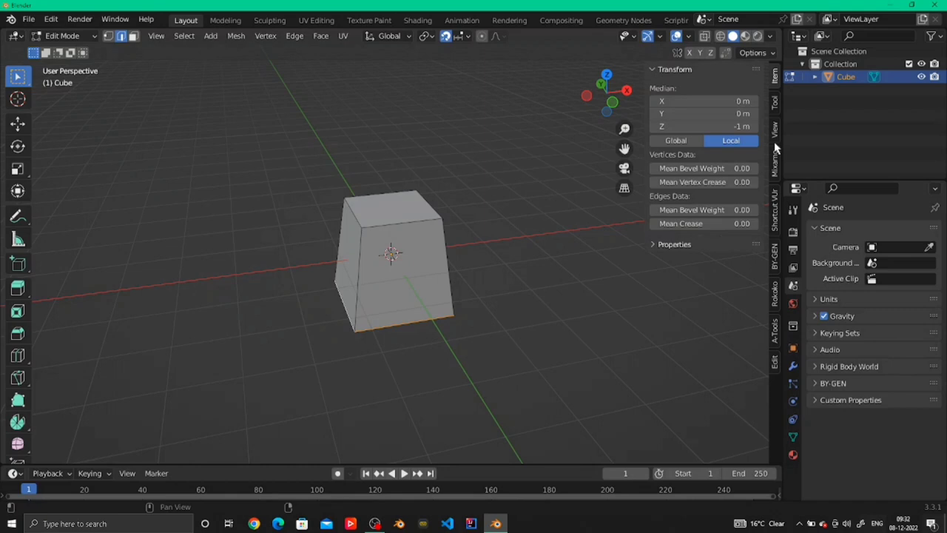
{"action": "left_click_drag", "start_coordinate": [698, 101], "coordinate": [682, 102]}
{"action": "left_click_drag", "start_coordinate": [698, 101], "coordinate": [698, 127]}
{"action": "type", "text": "0"}
{"action": "key", "text": "Return"}
{"action": "mouse_move", "coordinate": [517, 274]}
{"action": "middle_mouse_down"}
{"action": "mouse_move", "coordinate": [478, 220]}
{"action": "mouse_move", "coordinate": [518, 266]}
{"action": "middle_mouse_up"}
{"action": "left_click", "coordinate": [774, 103]}
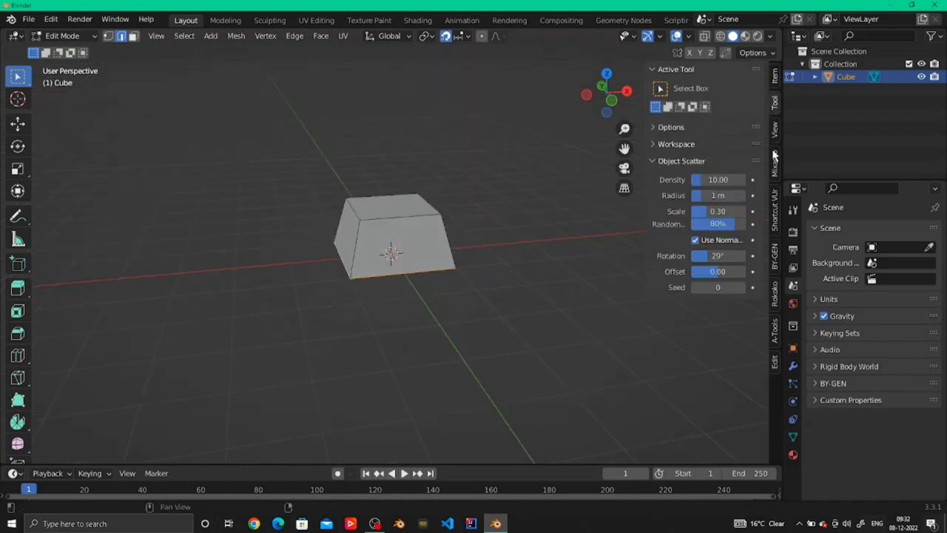
{"action": "left_click", "coordinate": [775, 130]}
{"action": "key", "text": "ctrl+z"}
{"action": "key", "text": "ctrl+z"}
{"action": "key", "text": "ctrl+z"}
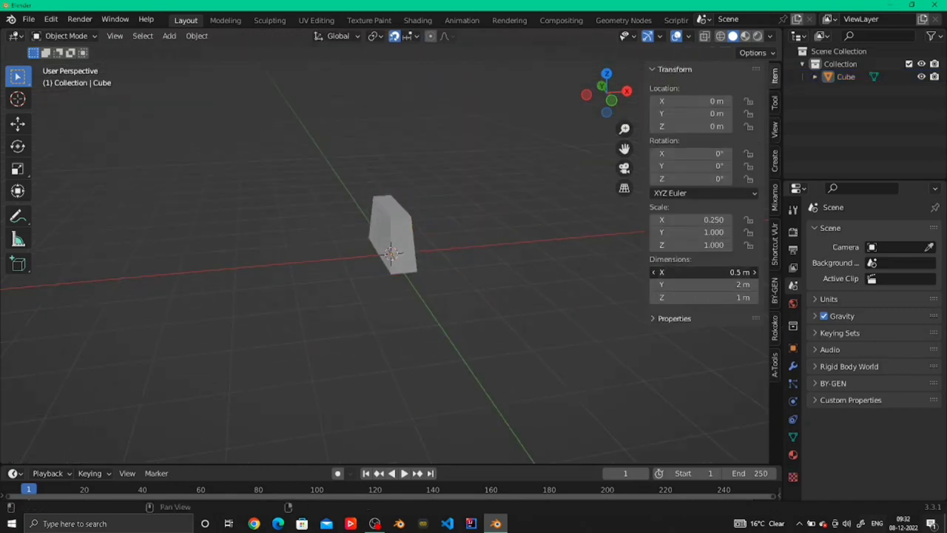
Set the tapered cube's dimensions to 0.018 m in X and Y and 0.01 m in Z
{"action": "type", "text": "0.018"}
{"action": "key", "text": "Return"}
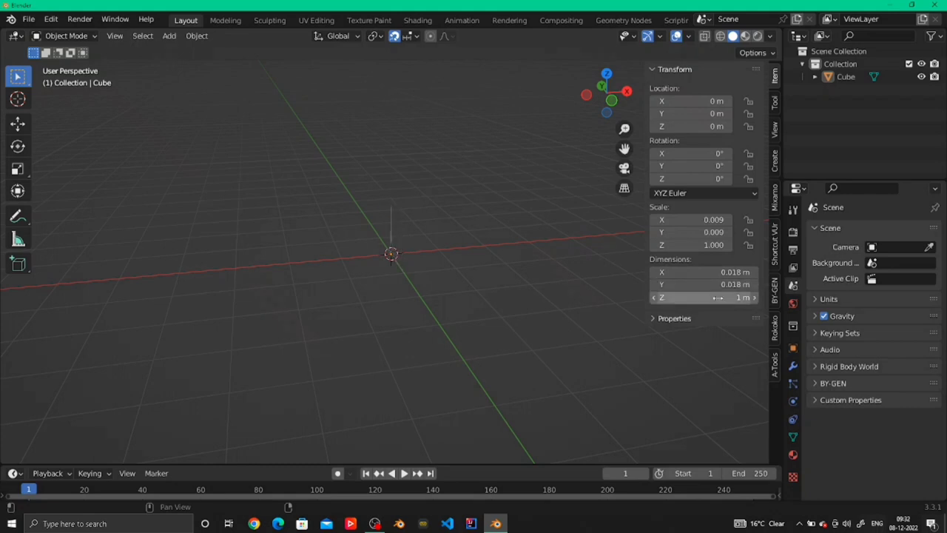
{"action": "scroll", "coordinate": [451, 240], "scroll_direction": "up", "scroll_amount": 20}
{"action": "middle_click_drag", "start_coordinate": [407, 240], "coordinate": [450, 345]}
{"action": "scroll", "coordinate": [451, 240], "scroll_direction": "down", "scroll_amount": 12}
{"action": "left_click", "coordinate": [391, 274]}
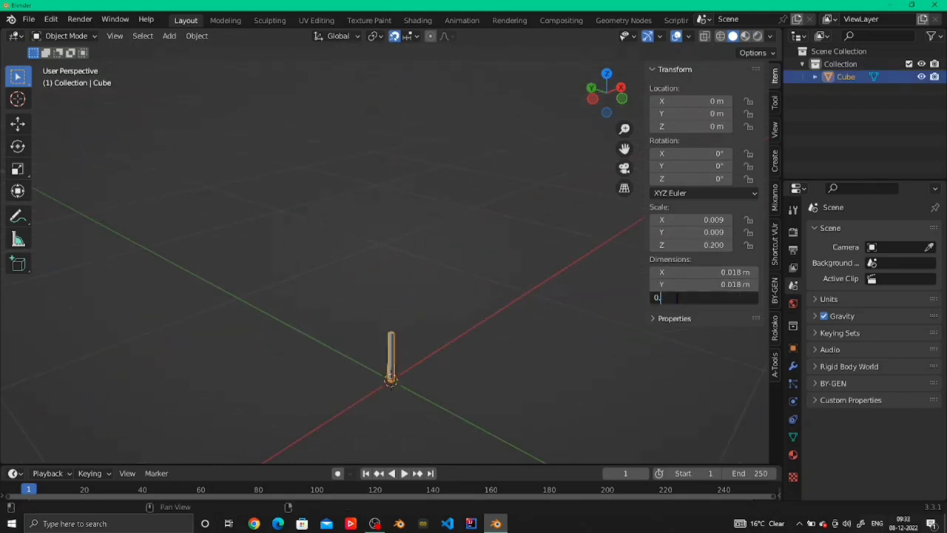
{"action": "key", "text": "KP_Decimal"}
Adjust the size of the keycap's top face by scaling it uniformly in the top view
{"action": "key", "text": "KP_7"}
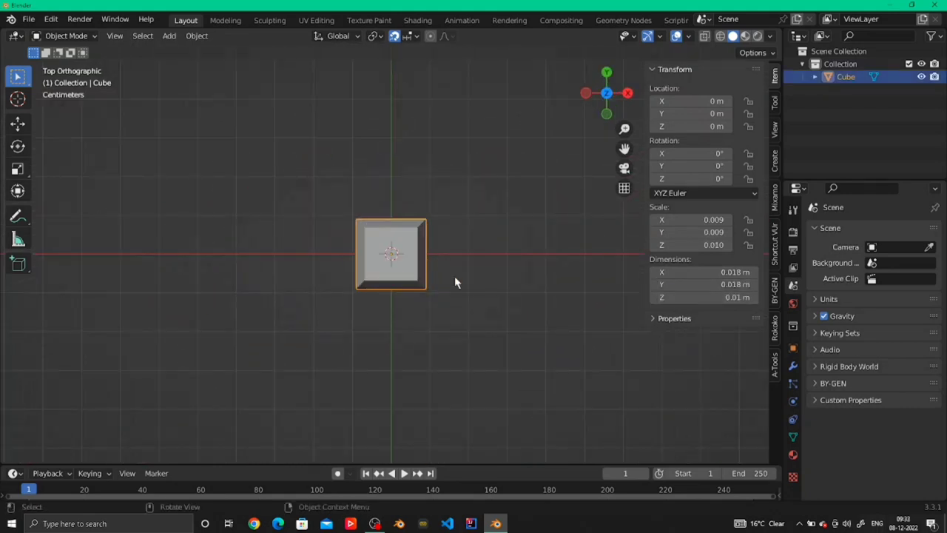
{"action": "scroll", "coordinate": [414, 256], "scroll_direction": "up", "scroll_amount": 3}
{"action": "scroll", "coordinate": [448, 310], "scroll_direction": "up", "scroll_amount": 3}
{"action": "key", "text": "Tab"}
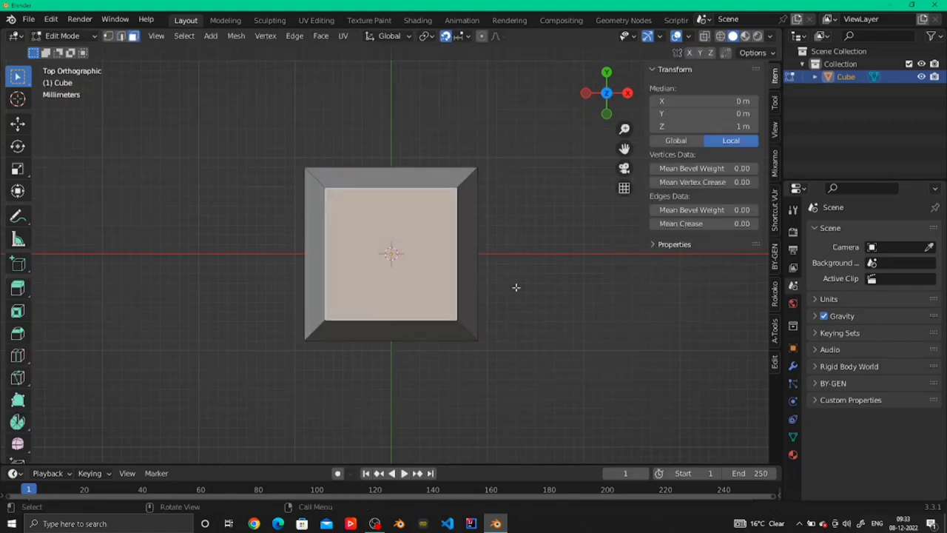
{"action": "key", "text": "s"}
{"action": "left_click", "coordinate": [518, 286]}
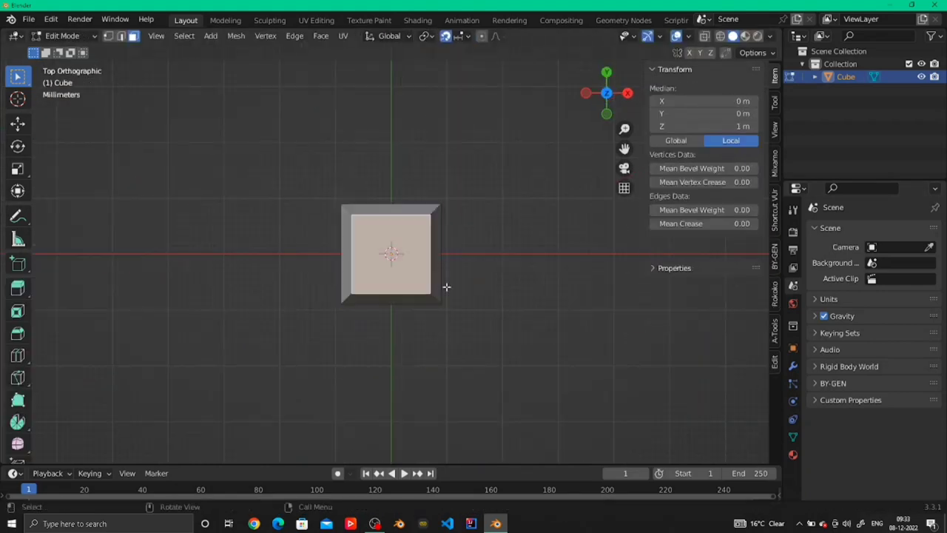
{"action": "key", "text": "s"}
{"action": "left_click", "coordinate": [490, 343]}
Return to Object Mode and set the keycap's Z dimension to 0.011 m
{"action": "key", "text": "Tab"}
{"action": "middle_click_drag", "start_coordinate": [441, 311], "coordinate": [481, 300]}
{"action": "double_click", "coordinate": [714, 299]}
{"action": "type", "text": "0.01"}
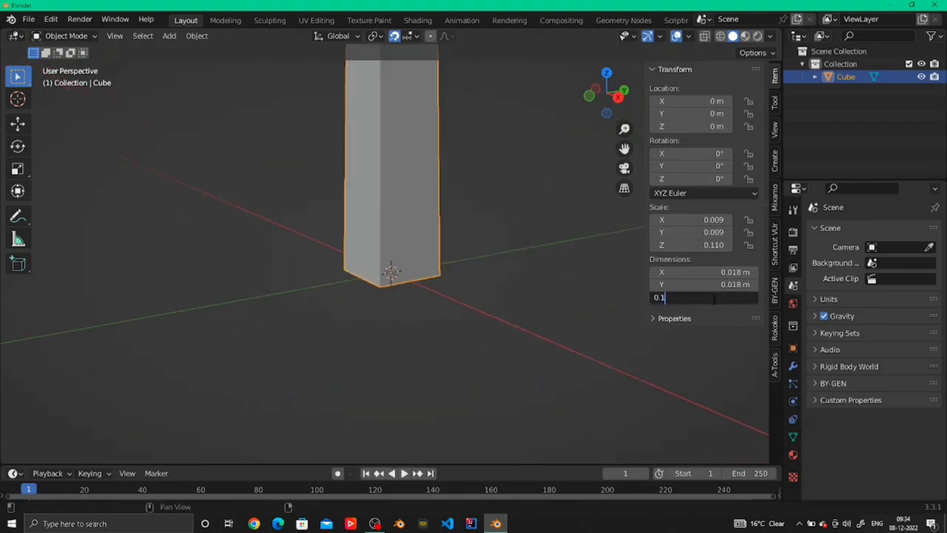
{"action": "type", "text": "1"}
{"action": "key", "text": "Return"}
{"action": "scroll", "coordinate": [395, 278], "scroll_direction": "up", "scroll_amount": 4}
{"action": "middle_click_drag", "start_coordinate": [396, 279], "coordinate": [364, 307]}
{"action": "scroll", "coordinate": [364, 307], "scroll_direction": "down", "scroll_amount": 4}
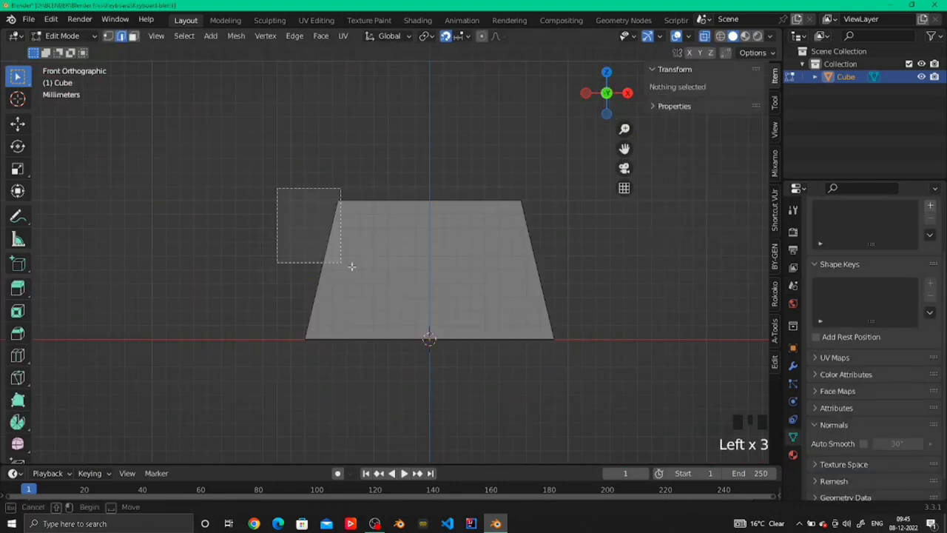
Try to bevel the keycap's top and slanted edges together by about 0.0004 m with 3 segments
{"action": "left_click", "coordinate": [391, 292]}
{"action": "left_click", "coordinate": [397, 279]}
{"action": "middle_click_drag", "start_coordinate": [397, 279], "coordinate": [327, 219]}
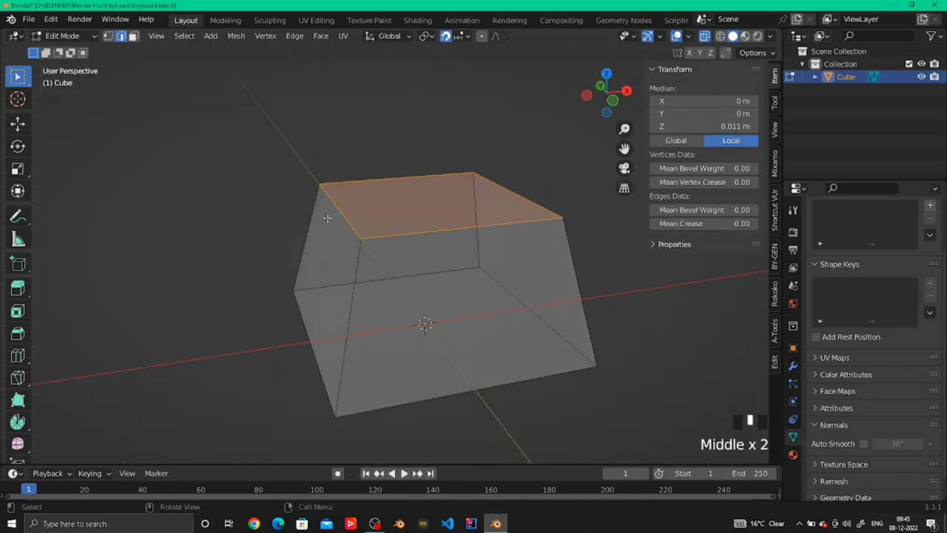
{"action": "middle_click_drag", "start_coordinate": [580, 244], "coordinate": [443, 326]}
{"action": "key", "text": "ctrl+b"}
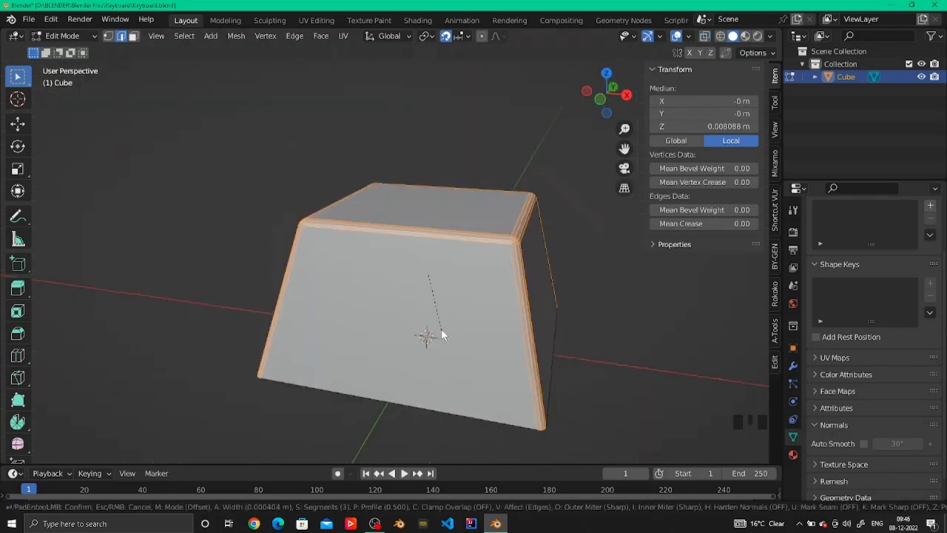
{"action": "left_click", "coordinate": [437, 333]}
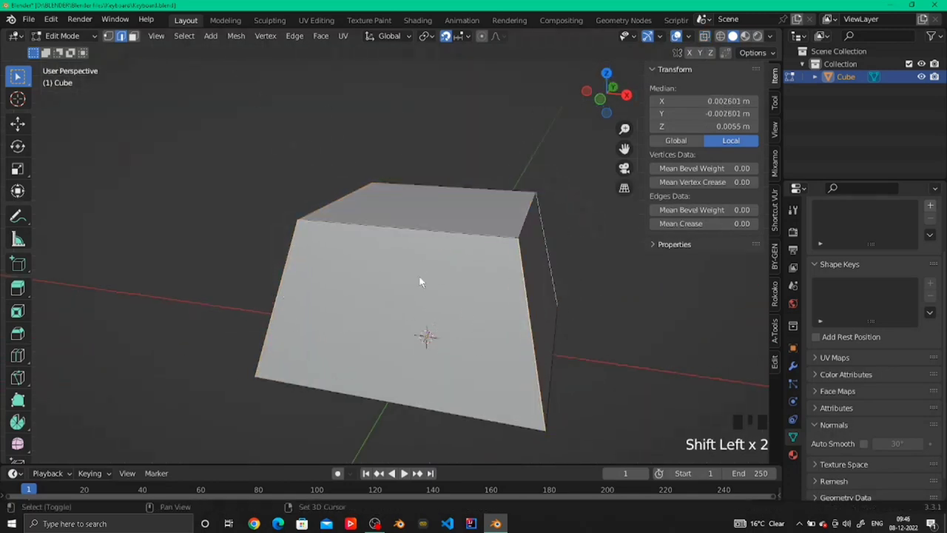
Bevel the keycap's four slanted corner edges with 4 segments to round the corners
{"action": "middle_click_drag", "start_coordinate": [420, 277], "coordinate": [333, 284]}
{"action": "left_click", "coordinate": [530, 302], "text": "shift"}
{"action": "key", "text": "KP_1"}
{"action": "middle_click_drag", "start_coordinate": [531, 305], "coordinate": [475, 296]}
{"action": "key", "text": "ctrl+b"}
{"action": "scroll", "coordinate": [473, 296], "scroll_direction": "up", "scroll_amount": 2}
{"action": "left_click", "coordinate": [473, 297]}
{"action": "key", "text": "KP_7"}
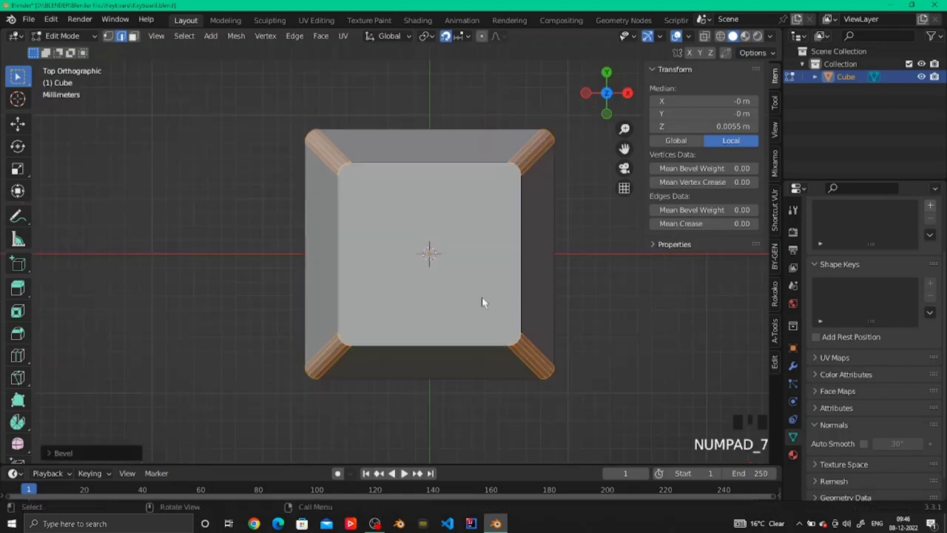
{"action": "key", "text": "ctrl+z"}
{"action": "key", "text": "ctrl+b"}
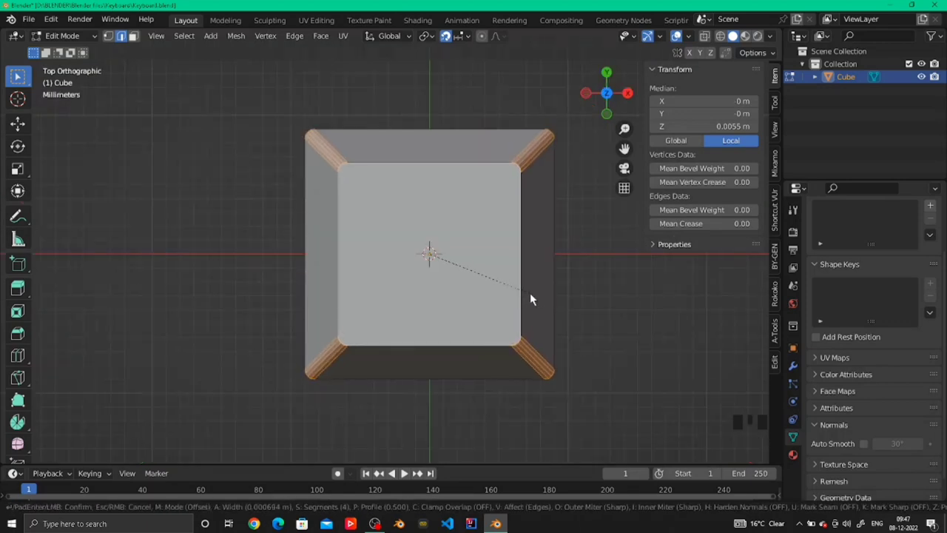
{"action": "left_click", "coordinate": [569, 296]}
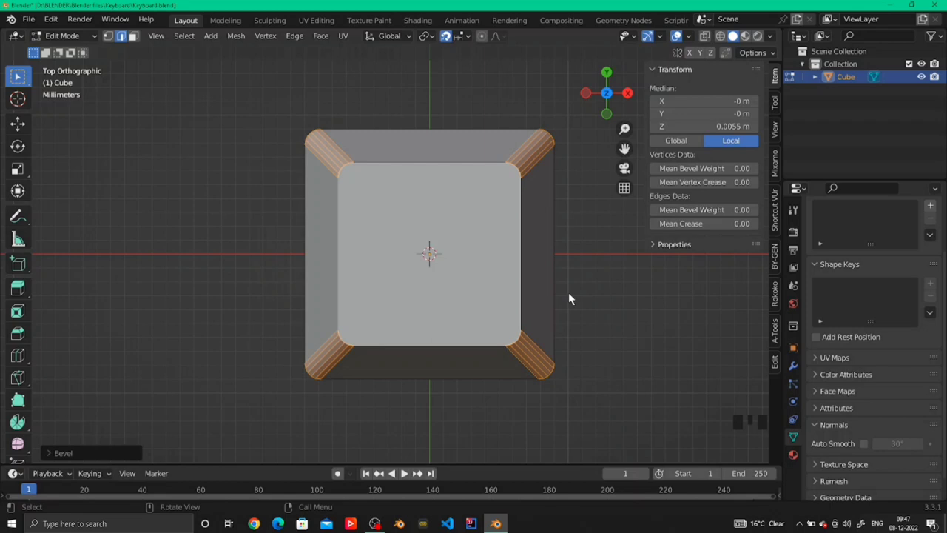
Apply smooth shading to the keycap in Object Mode, with Auto Smooth at 30°
{"action": "left_click", "coordinate": [592, 279]}
{"action": "key", "text": "Tab"}
{"action": "right_click", "coordinate": [592, 279]}
{"action": "left_click", "coordinate": [581, 269]}
{"action": "middle_click_drag", "start_coordinate": [582, 269], "coordinate": [422, 256]}
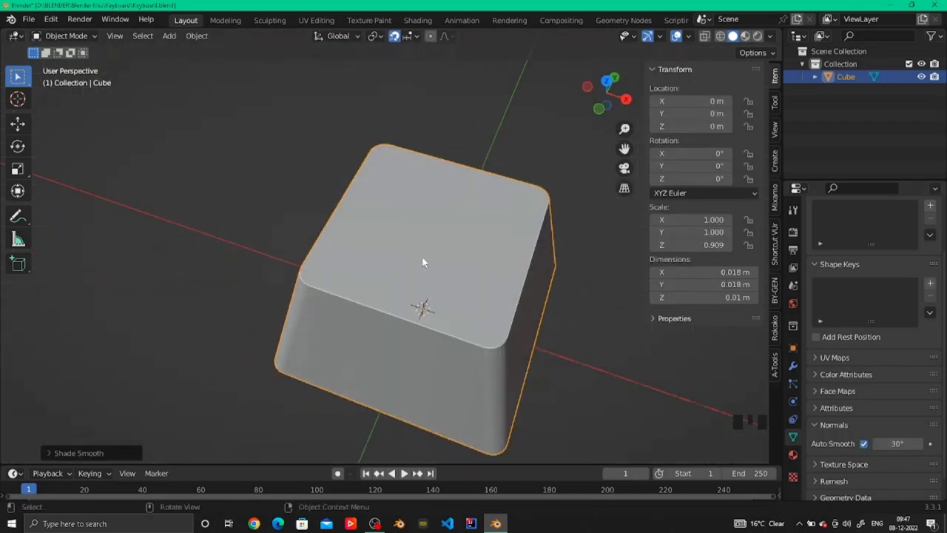
Bevel the edge loop around the keycap's top face by about 0.0003 m, using several segments
{"action": "key", "text": "Tab"}
{"action": "left_click", "coordinate": [460, 325]}
{"action": "key", "text": "ctrl+b"}
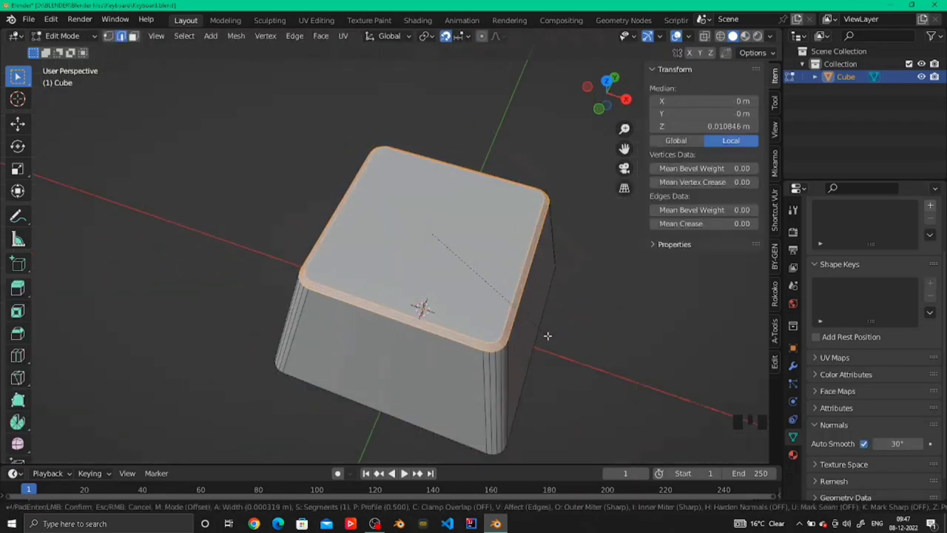
{"action": "scroll", "coordinate": [547, 333], "scroll_direction": "up", "scroll_amount": 2}
{"action": "left_click", "coordinate": [549, 332]}
Return to Object Mode and reapply smooth shading to the bevelled keycap
{"action": "key", "text": "Tab"}
{"action": "right_click", "coordinate": [495, 277]}
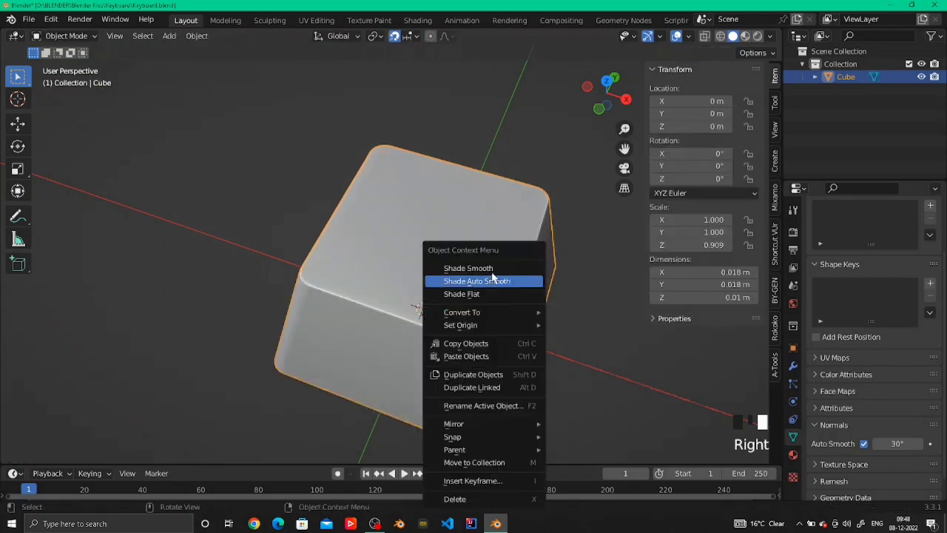
{"action": "left_click", "coordinate": [488, 269]}
{"action": "middle_click_drag", "start_coordinate": [481, 271], "coordinate": [385, 335]}
Try to inset the keycap's top face toward its centre and extrude the inner face
{"action": "key", "text": "Tab"}
{"action": "middle_click_drag", "start_coordinate": [392, 270], "coordinate": [445, 291]}
{"action": "left_click", "coordinate": [446, 290]}
{"action": "left_click", "coordinate": [445, 290]}
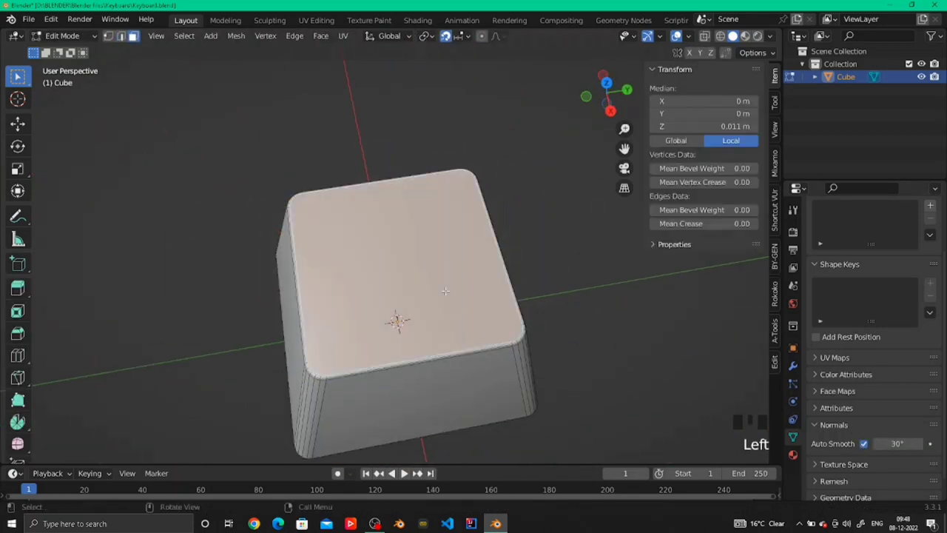
{"action": "key", "text": "KP_7"}
{"action": "key", "text": "i"}
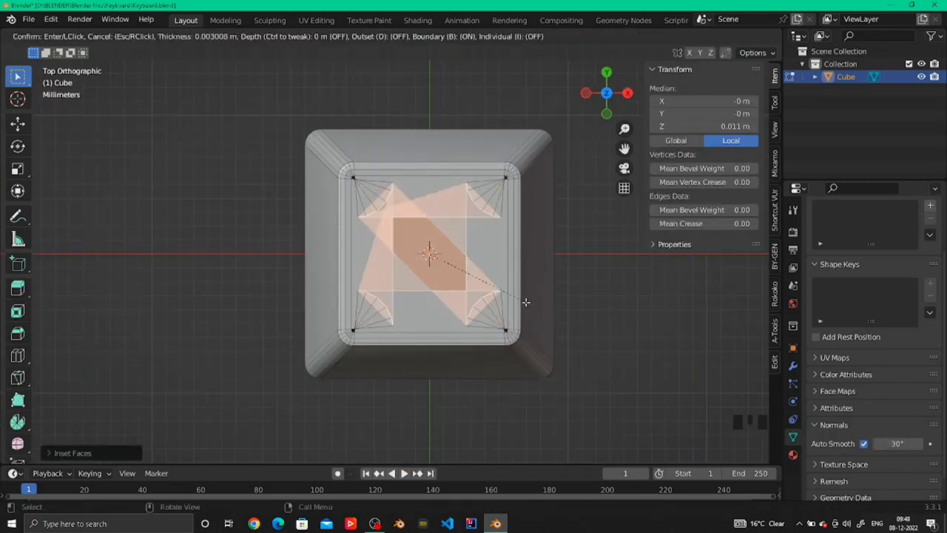
{"action": "left_click", "coordinate": [432, 256]}
{"action": "middle_click_drag", "start_coordinate": [432, 256], "coordinate": [412, 229]}
{"action": "key", "text": "e"}
{"action": "key", "text": "Escape"}
{"action": "key", "text": "ctrl+z"}
{"action": "key", "text": "ctrl+z"}
{"action": "key", "text": "KP_7"}
{"action": "left_click", "coordinate": [561, 242]}
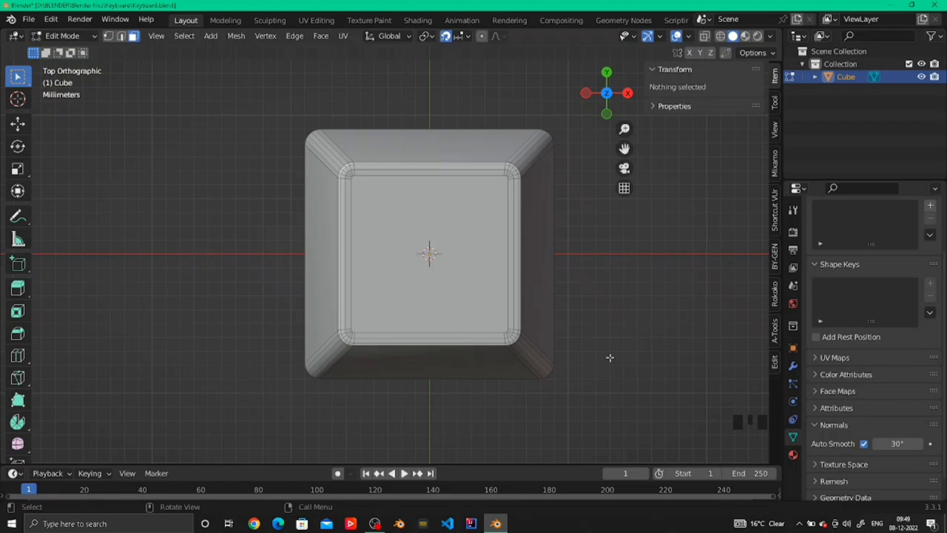
Delete the keycap's bottom face
{"action": "middle_click_drag", "start_coordinate": [609, 357], "coordinate": [572, 287]}
{"action": "scroll", "coordinate": [557, 340], "scroll_direction": "down", "scroll_amount": 4}
{"action": "middle_click_drag", "start_coordinate": [549, 348], "coordinate": [547, 305]}
{"action": "left_click", "coordinate": [440, 292]}
{"action": "key", "text": "x"}
{"action": "left_click", "coordinate": [441, 292]}
{"action": "key", "text": "KP_7"}
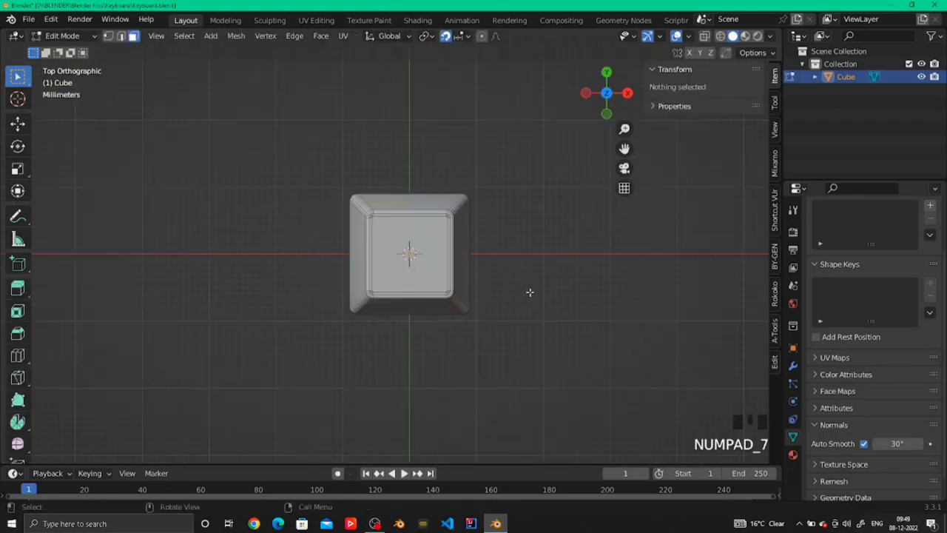
Select the keycap's top face, turn off snapping, and enable proportional editing with Sphere falloff
{"action": "middle_click_drag", "start_coordinate": [521, 270], "coordinate": [429, 194]}
{"action": "scroll", "coordinate": [429, 200], "scroll_direction": "up", "scroll_amount": 5}
{"action": "left_click", "coordinate": [438, 240]}
{"action": "left_click", "coordinate": [446, 36]}
{"action": "left_click", "coordinate": [496, 36]}
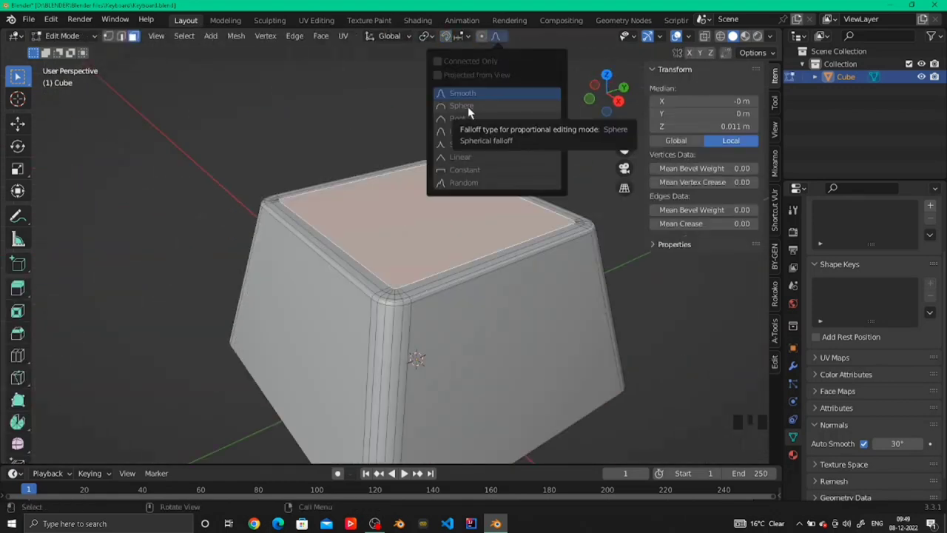
{"action": "left_click", "coordinate": [467, 108]}
{"action": "left_click", "coordinate": [482, 36]}
{"action": "key", "text": "KP_1"}
{"action": "key", "text": "alt+z"}
{"action": "key", "text": "g"}
{"action": "key", "text": "z"}
{"action": "right_click", "coordinate": [444, 205]}
{"action": "middle_click_drag", "start_coordinate": [444, 205], "coordinate": [444, 233]}
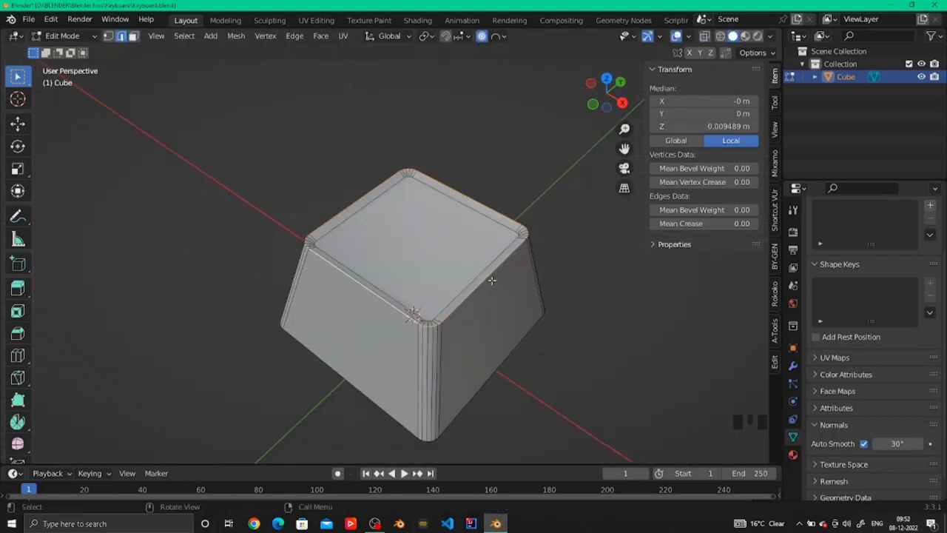
Bevel the outer edge loop around the keycap's top by about 0.00035 m with 5 segments
{"action": "left_click", "coordinate": [491, 280], "text": "alt"}
{"action": "key", "text": "ctrl+b"}
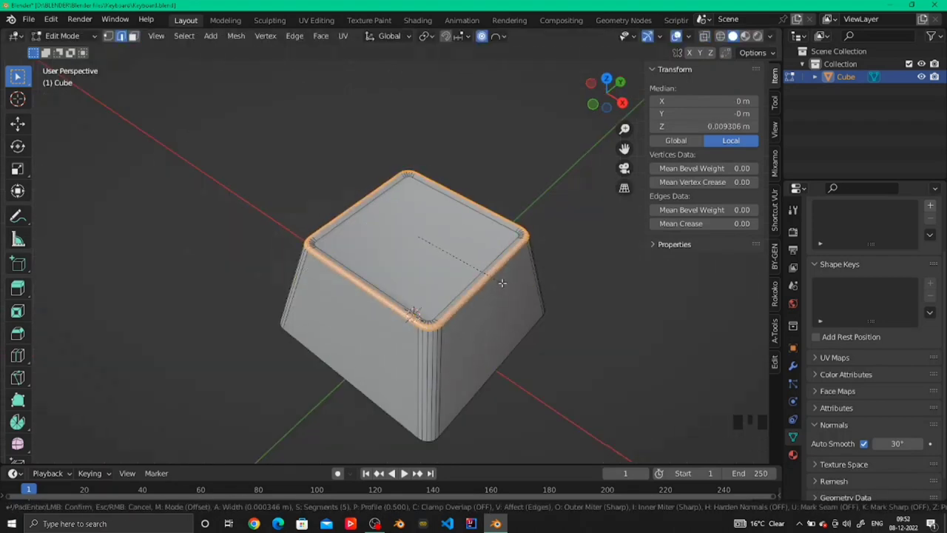
{"action": "scroll", "coordinate": [502, 283], "scroll_direction": "up", "scroll_amount": 4}
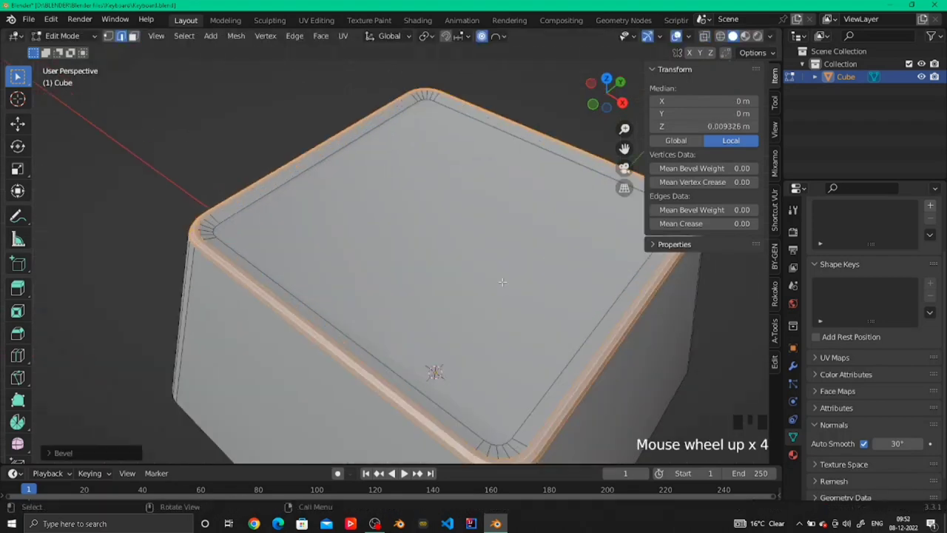
{"action": "left_click", "coordinate": [553, 317]}
Lower the keycap's inner top face along Z to about 0.00925 m in the front view
{"action": "key", "text": "3"}
{"action": "left_click", "coordinate": [429, 321]}
{"action": "key", "text": "alt+z"}
{"action": "key", "text": "KP_1"}
{"action": "scroll", "coordinate": [548, 227], "scroll_direction": "up", "scroll_amount": 4}
{"action": "key", "text": "g"}
{"action": "key", "text": "z"}
{"action": "left_click", "coordinate": [517, 326]}
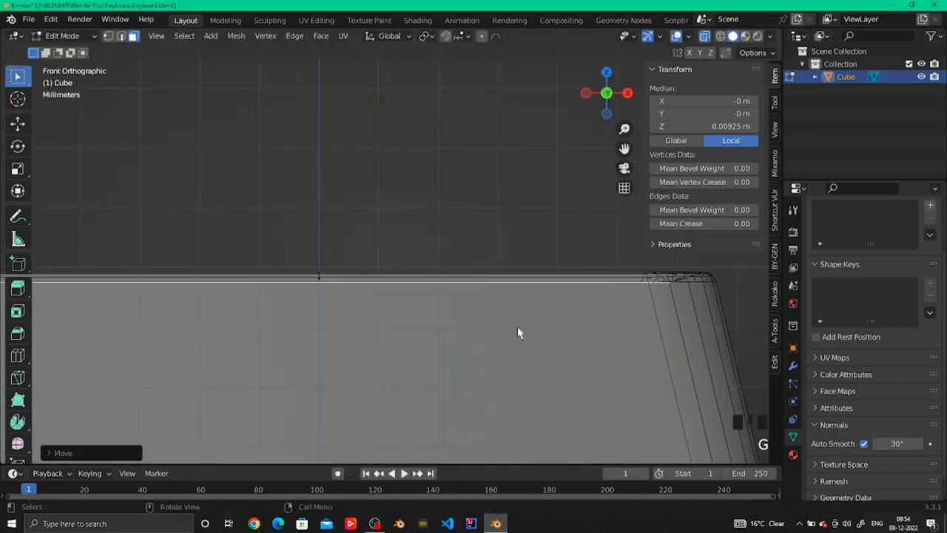
Turn off X-ray, rescale the lowered top face, and return to Object Mode
{"action": "scroll", "coordinate": [517, 326], "scroll_direction": "down", "scroll_amount": 9}
{"action": "left_click", "coordinate": [704, 36]}
{"action": "key", "text": "s"}
{"action": "middle_click_drag", "start_coordinate": [518, 259], "coordinate": [455, 304]}
{"action": "left_click", "coordinate": [472, 333]}
{"action": "key", "text": "Tab"}
{"action": "scroll", "coordinate": [467, 333], "scroll_direction": "up", "scroll_amount": 4}
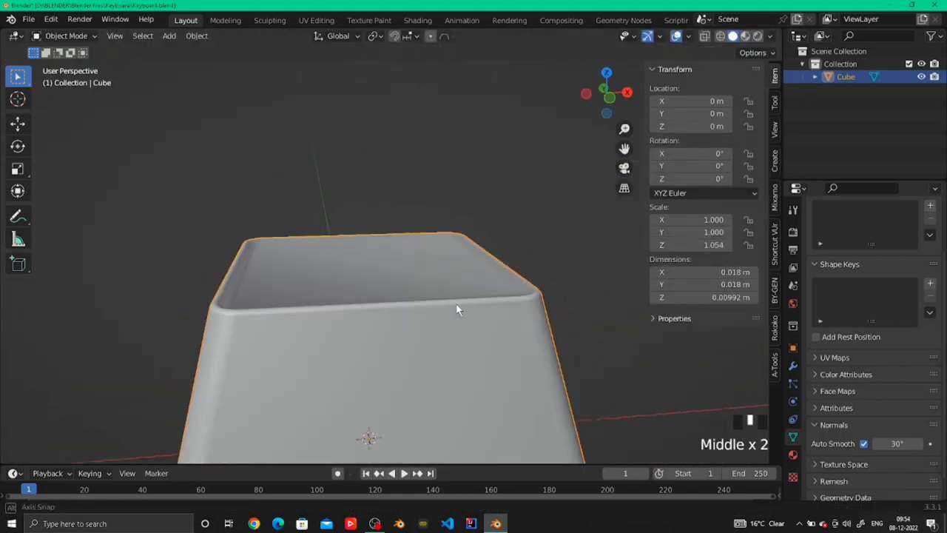
In Edit Mode with X-ray, move the keycap's recessed top face along Z to about 0.0093 m in the front view
{"action": "scroll", "coordinate": [415, 300], "scroll_direction": "up", "scroll_amount": 4}
{"action": "scroll", "coordinate": [383, 294], "scroll_direction": "down", "scroll_amount": 4}
{"action": "middle_click_drag", "start_coordinate": [383, 294], "coordinate": [392, 315]}
{"action": "key", "text": "Tab"}
{"action": "key", "text": "KP_1"}
{"action": "scroll", "coordinate": [418, 281], "scroll_direction": "up", "scroll_amount": 7}
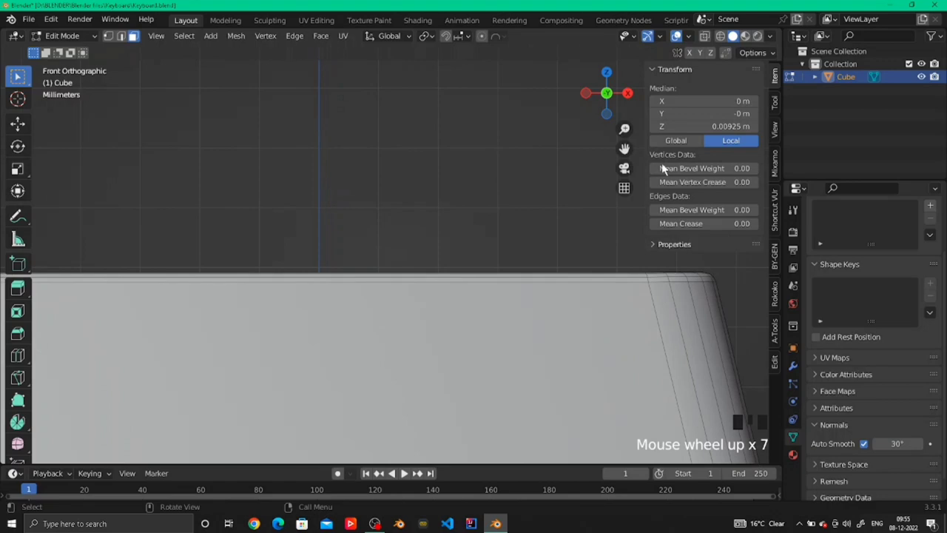
{"action": "left_click", "coordinate": [704, 37]}
{"action": "middle_click_drag", "start_coordinate": [548, 259], "coordinate": [542, 323]}
{"action": "scroll", "coordinate": [542, 323], "scroll_direction": "down", "scroll_amount": 4}
{"action": "key", "text": "KP_1"}
{"action": "scroll", "coordinate": [542, 326], "scroll_direction": "up", "scroll_amount": 5}
{"action": "key", "text": "g"}
{"action": "key", "text": "z"}
{"action": "left_click", "coordinate": [542, 323]}
{"action": "left_click", "coordinate": [704, 36]}
{"action": "middle_click_drag", "start_coordinate": [518, 244], "coordinate": [400, 296]}
{"action": "scroll", "coordinate": [388, 296], "scroll_direction": "down", "scroll_amount": 11}
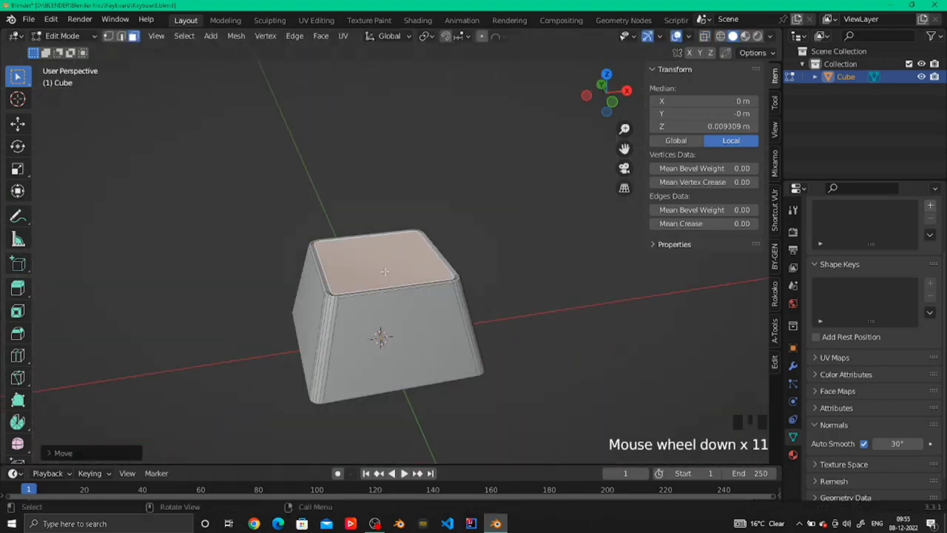
Rescale the keycap's recessed top face and return to Object Mode
{"action": "key", "text": "Tab"}
{"action": "key", "text": "Tab"}
{"action": "key", "text": "s"}
{"action": "left_click", "coordinate": [362, 302]}
{"action": "key", "text": "Tab"}
Delete the face on the keycap's underside and return to Object Mode
{"action": "middle_click_drag", "start_coordinate": [562, 222], "coordinate": [376, 328]}
{"action": "scroll", "coordinate": [374, 330], "scroll_direction": "down", "scroll_amount": 10}
{"action": "scroll", "coordinate": [375, 330], "scroll_direction": "up", "scroll_amount": 3}
{"action": "right_click", "coordinate": [374, 330]}
{"action": "middle_click_drag", "start_coordinate": [473, 212], "coordinate": [422, 355]}
{"action": "scroll", "coordinate": [403, 342], "scroll_direction": "up", "scroll_amount": 2}
{"action": "key", "text": "Tab"}
{"action": "key", "text": "x"}
{"action": "left_click", "coordinate": [395, 311]}
{"action": "scroll", "coordinate": [386, 252], "scroll_direction": "up", "scroll_amount": 5}
{"action": "scroll", "coordinate": [399, 259], "scroll_direction": "down", "scroll_amount": 6}
{"action": "middle_click_drag", "start_coordinate": [451, 185], "coordinate": [540, 194]}
{"action": "key", "text": "Tab"}
{"action": "middle_click_drag", "start_coordinate": [361, 255], "coordinate": [373, 339]}
Duplicate the keycap about 0.02 m along X in the top view, with the sidebar hidden
{"action": "key", "text": "KP_7"}
{"action": "scroll", "coordinate": [401, 287], "scroll_direction": "down", "scroll_amount": 7}
{"action": "key", "text": "n"}
{"action": "middle_click_drag", "start_coordinate": [460, 352], "coordinate": [372, 374], "text": "shift"}
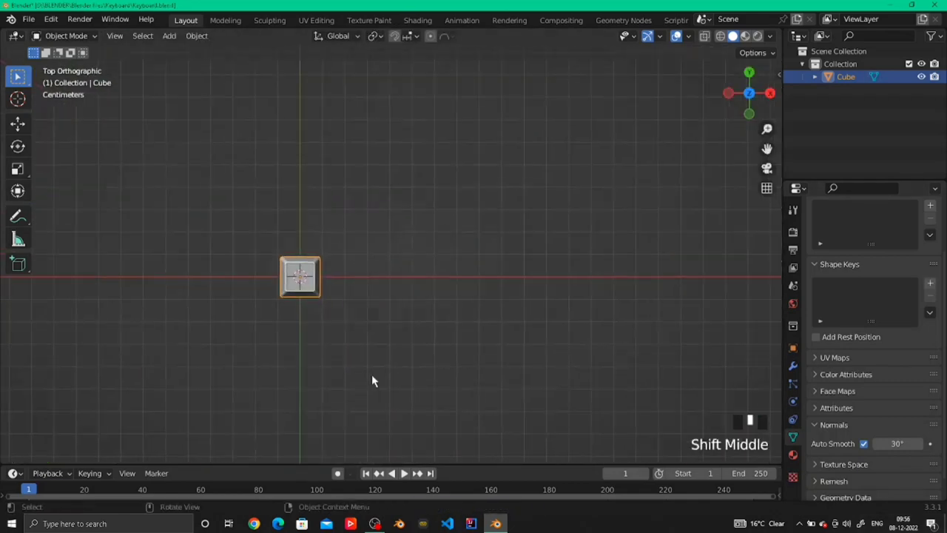
{"action": "scroll", "coordinate": [371, 372], "scroll_direction": "up", "scroll_amount": 3}
{"action": "middle_click_drag", "start_coordinate": [362, 325], "coordinate": [441, 165], "text": "shift"}
{"action": "key", "text": "shift+d"}
{"action": "key", "text": "x"}
{"action": "scroll", "coordinate": [442, 307], "scroll_direction": "down", "scroll_amount": 6}
{"action": "key", "text": "KP_7"}
{"action": "scroll", "coordinate": [375, 142], "scroll_direction": "up", "scroll_amount": 6}
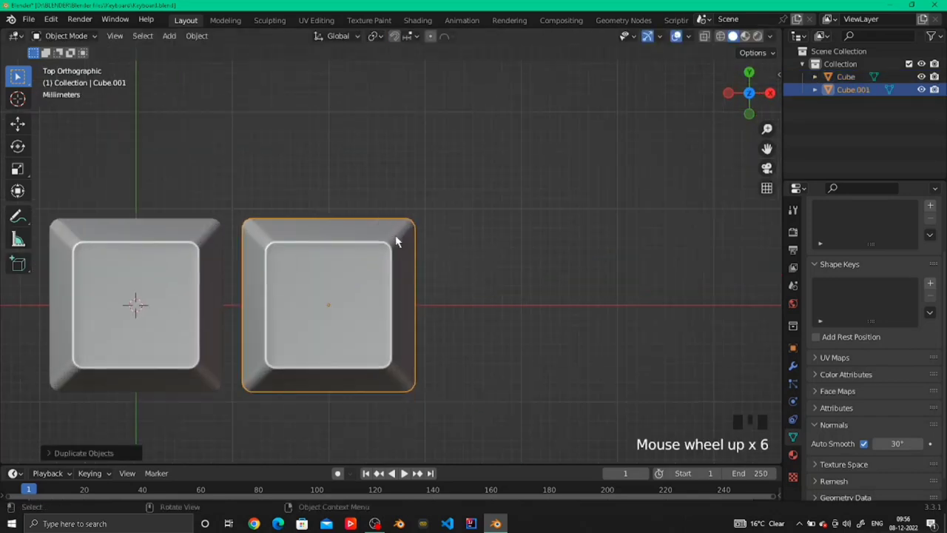
Move the duplicated keycap along X until the gap to the original is about 1 mm
{"action": "key", "text": "g"}
{"action": "key", "text": "x"}
{"action": "left_click", "coordinate": [405, 256]}
{"action": "scroll", "coordinate": [242, 213], "scroll_direction": "up", "scroll_amount": 11}
{"action": "middle_click_drag", "start_coordinate": [243, 213], "coordinate": [404, 165], "text": "shift"}
{"action": "key", "text": "g"}
{"action": "key", "text": "x"}
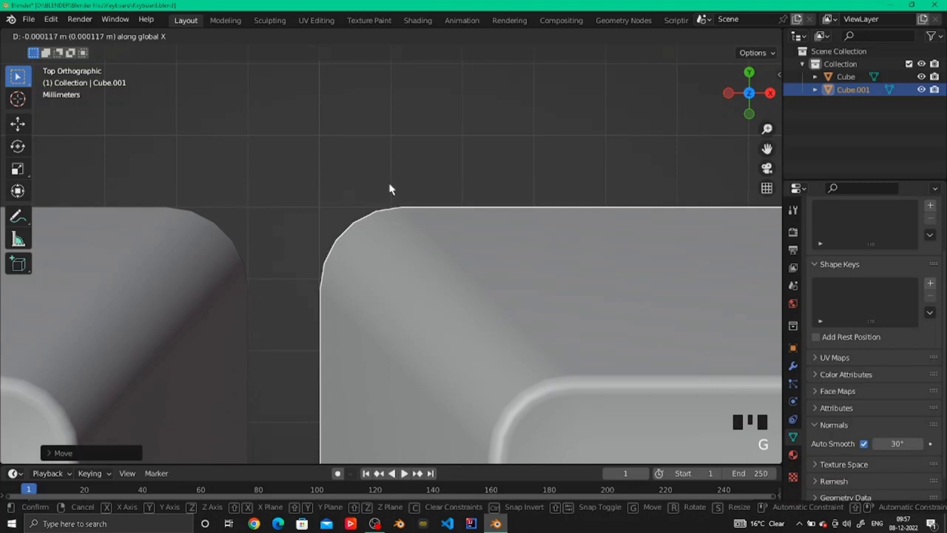
{"action": "left_click", "coordinate": [390, 185]}
Duplicate the second keycap along X to place a third keycap with the same gap
{"action": "scroll", "coordinate": [390, 185], "scroll_direction": "down", "scroll_amount": 15}
{"action": "middle_click_drag", "start_coordinate": [423, 318], "coordinate": [441, 308]}
{"action": "scroll", "coordinate": [472, 247], "scroll_direction": "down", "scroll_amount": 3}
{"action": "scroll", "coordinate": [472, 247], "scroll_direction": "up", "scroll_amount": 4}
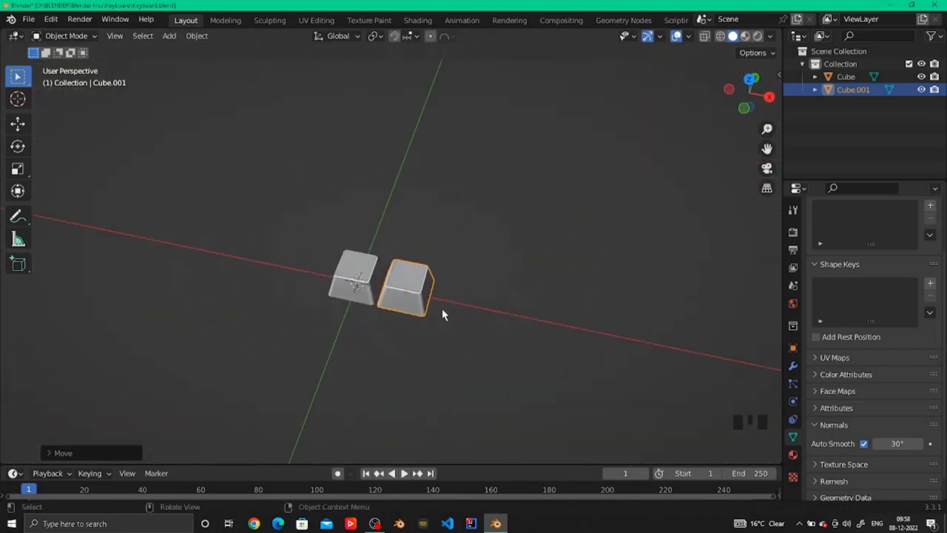
{"action": "key", "text": "KP_7"}
{"action": "scroll", "coordinate": [463, 141], "scroll_direction": "up", "scroll_amount": 5}
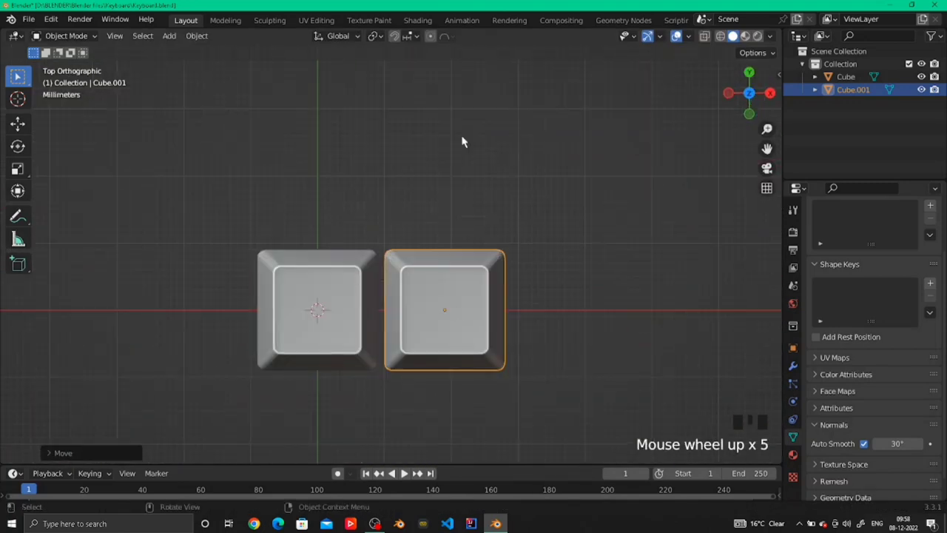
{"action": "key", "text": "shift+d"}
{"action": "key", "text": "x"}
{"action": "left_click", "coordinate": [652, 207]}
{"action": "scroll", "coordinate": [622, 266], "scroll_direction": "down", "scroll_amount": 3}
{"action": "key", "text": "shift+d"}
{"action": "right_click", "coordinate": [651, 319]}
{"action": "key", "text": "ctrl+z"}
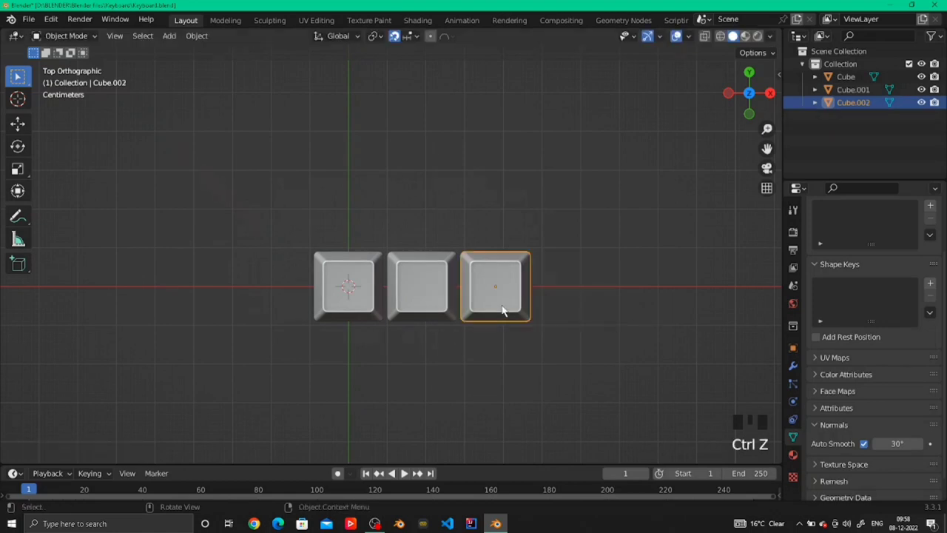
{"action": "key", "text": "shift+d"}
{"action": "key", "text": "x"}
{"action": "right_click", "coordinate": [581, 326]}
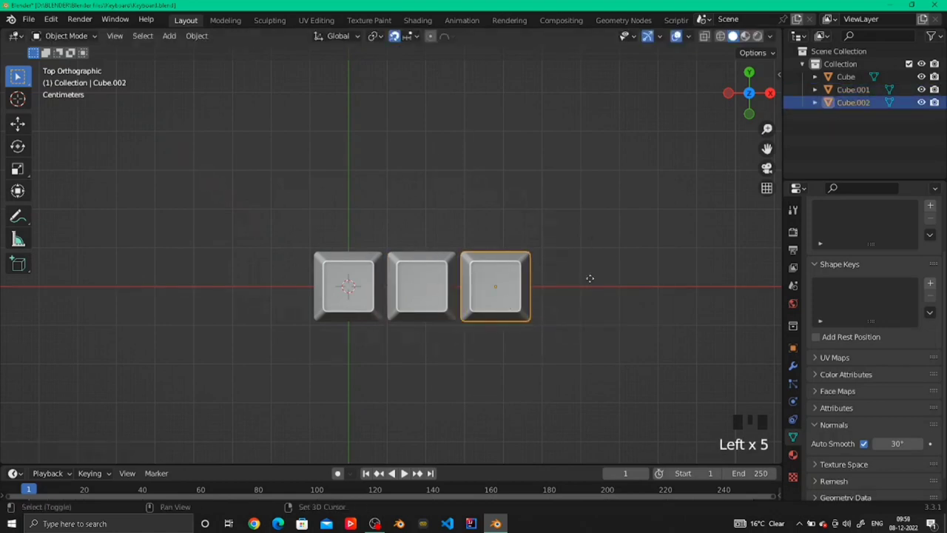
{"action": "key", "text": "shift+d"}
{"action": "right_click", "coordinate": [556, 355]}
{"action": "key", "text": "ctrl+z"}
{"action": "key", "text": "shift+d"}
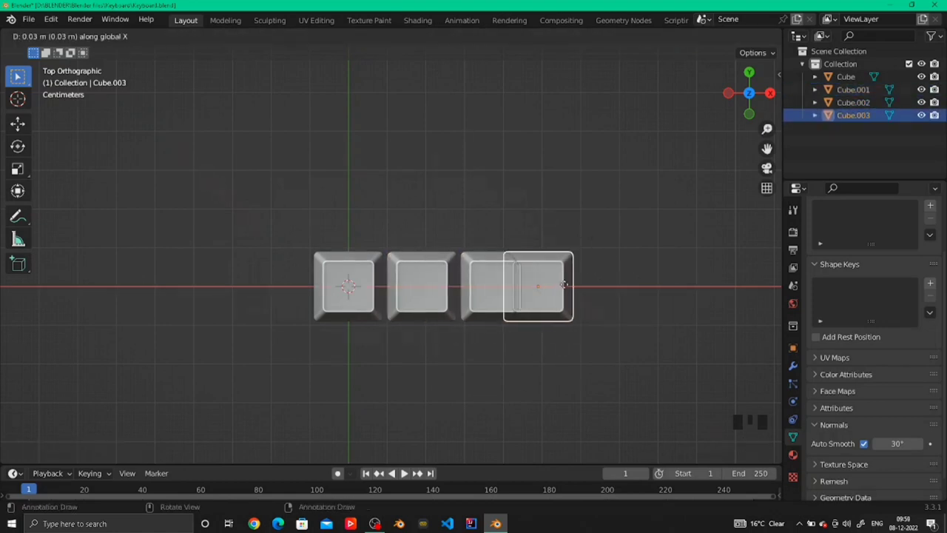
{"action": "right_click", "coordinate": [564, 284]}
{"action": "key", "text": "ctrl+z"}
{"action": "left_click", "coordinate": [358, 316]}
{"action": "key", "text": "shift+d"}
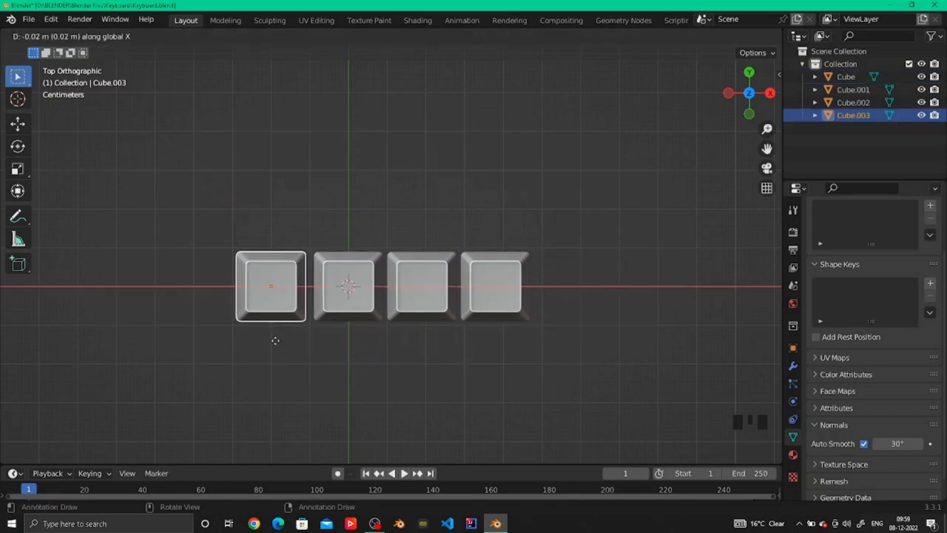
{"action": "right_click", "coordinate": [281, 338]}
{"action": "key", "text": "ctrl+z"}
Set snapping to Increment and duplicate the third keycap along X to add a fourth keycap to the row
{"action": "scroll", "coordinate": [398, 274], "scroll_direction": "up", "scroll_amount": 4}
{"action": "scroll", "coordinate": [477, 286], "scroll_direction": "down", "scroll_amount": 2}
{"action": "left_click", "coordinate": [406, 284]}
{"action": "middle_click_drag", "start_coordinate": [471, 285], "coordinate": [411, 257], "text": "shift"}
{"action": "left_click", "coordinate": [395, 36]}
{"action": "left_click", "coordinate": [412, 36]}
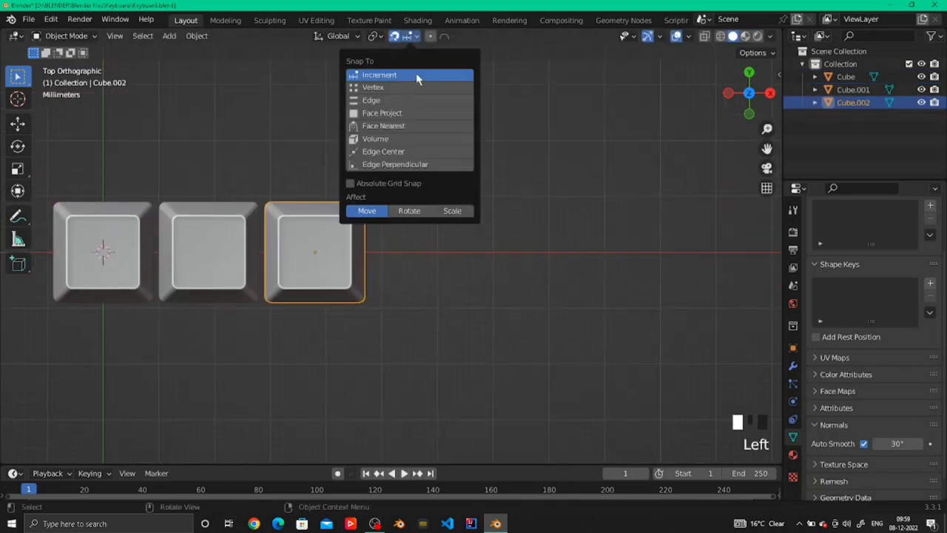
{"action": "left_click", "coordinate": [406, 113]}
{"action": "left_click", "coordinate": [406, 75]}
{"action": "key", "text": "shift+d"}
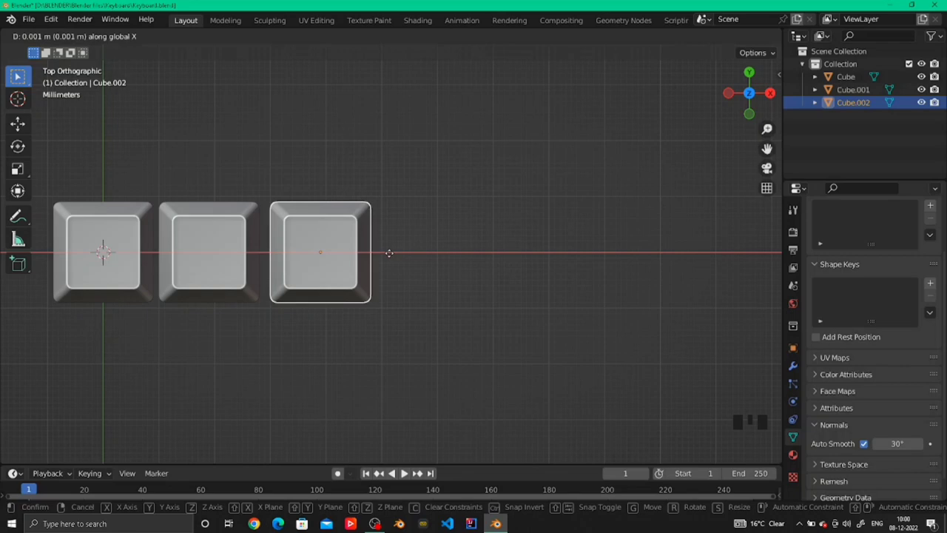
{"action": "left_click", "coordinate": [356, 259]}
{"action": "scroll", "coordinate": [356, 256], "scroll_direction": "down", "scroll_amount": 3}
{"action": "key", "text": "shift+d"}
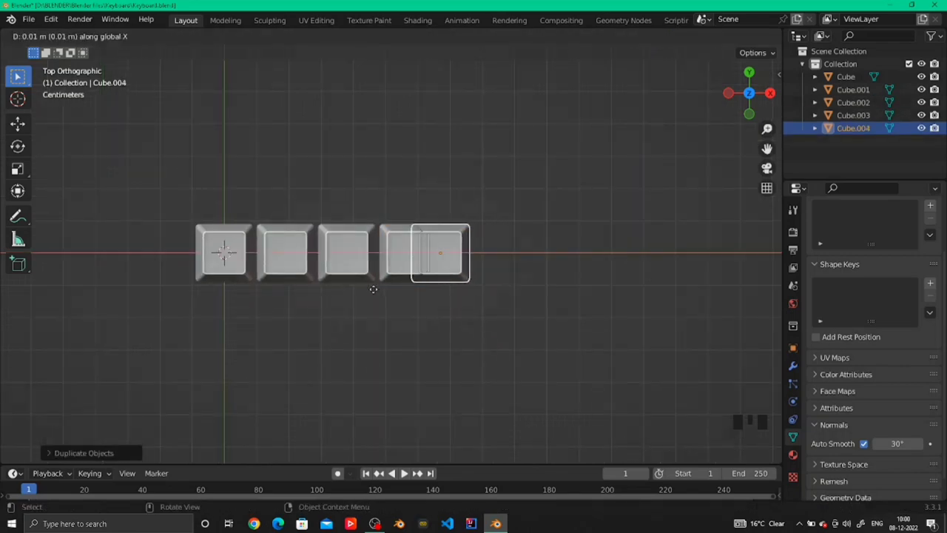
{"action": "right_click", "coordinate": [438, 298]}
{"action": "key", "text": "ctrl+z"}
Duplicate the fourth keycap along X to add a fifth evenly spaced keycap
{"action": "scroll", "coordinate": [438, 299], "scroll_direction": "up", "scroll_amount": 4}
{"action": "key", "text": "shift+d"}
{"action": "middle_click_drag", "start_coordinate": [477, 326], "coordinate": [439, 313], "text": "shift"}
{"action": "left_click", "coordinate": [564, 307]}
{"action": "scroll", "coordinate": [425, 303], "scroll_direction": "down", "scroll_amount": 8}
Duplicate the fifth keycap along X and adjust the copy's position to complete an evenly spaced row of six
{"action": "key", "text": "KP_7"}
{"action": "key", "text": "shift+d"}
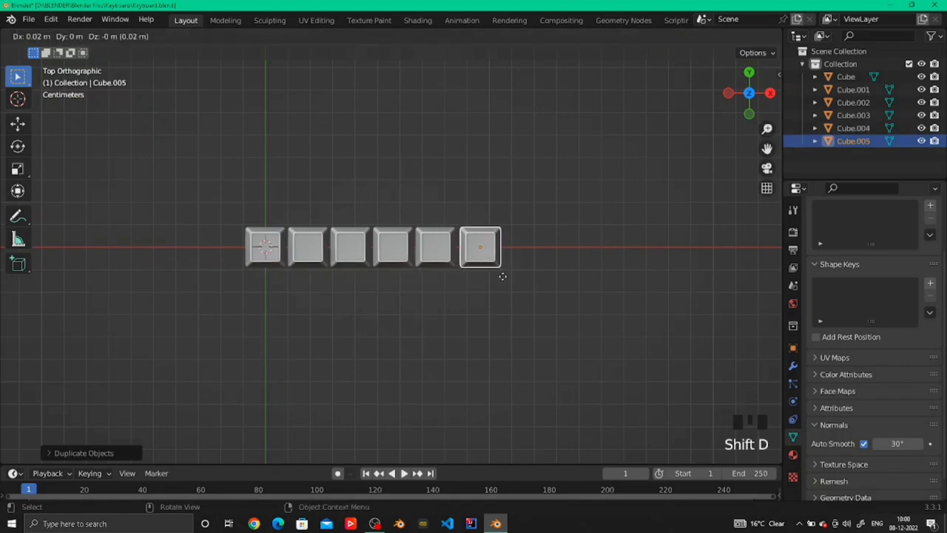
{"action": "left_click", "coordinate": [501, 275]}
{"action": "scroll", "coordinate": [511, 325], "scroll_direction": "up", "scroll_amount": 6}
{"action": "middle_click_drag", "start_coordinate": [514, 332], "coordinate": [341, 357], "text": "shift"}
{"action": "key", "text": "g"}
{"action": "left_click", "coordinate": [337, 364]}
{"action": "scroll", "coordinate": [340, 367], "scroll_direction": "down", "scroll_amount": 5}
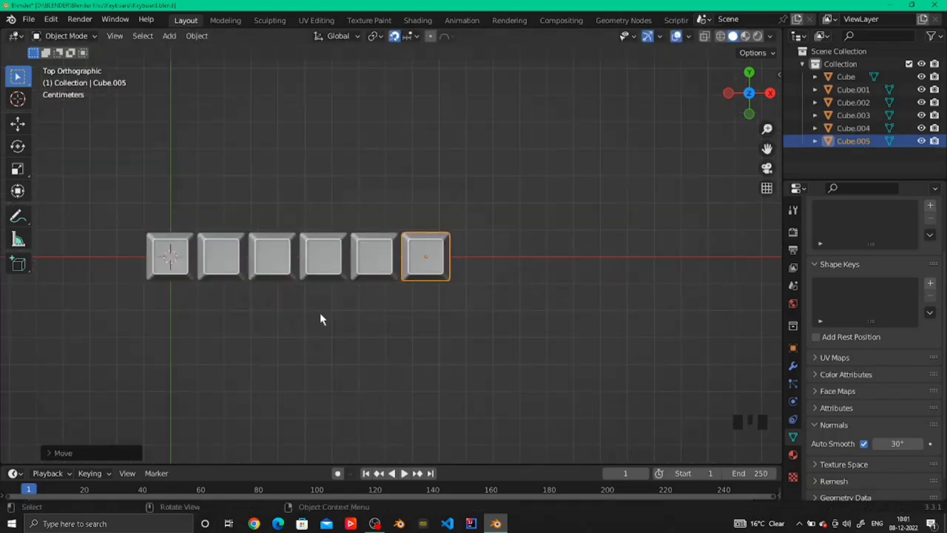
Select all six keycaps and duplicate them about 0.02 m down along Y as a second row
{"action": "scroll", "coordinate": [326, 324], "scroll_direction": "down", "scroll_amount": 4}
{"action": "left_click_drag", "start_coordinate": [235, 211], "coordinate": [439, 314]}
{"action": "scroll", "coordinate": [439, 314], "scroll_direction": "up", "scroll_amount": 2}
{"action": "key", "text": "shift+d"}
{"action": "left_click", "coordinate": [413, 341]}
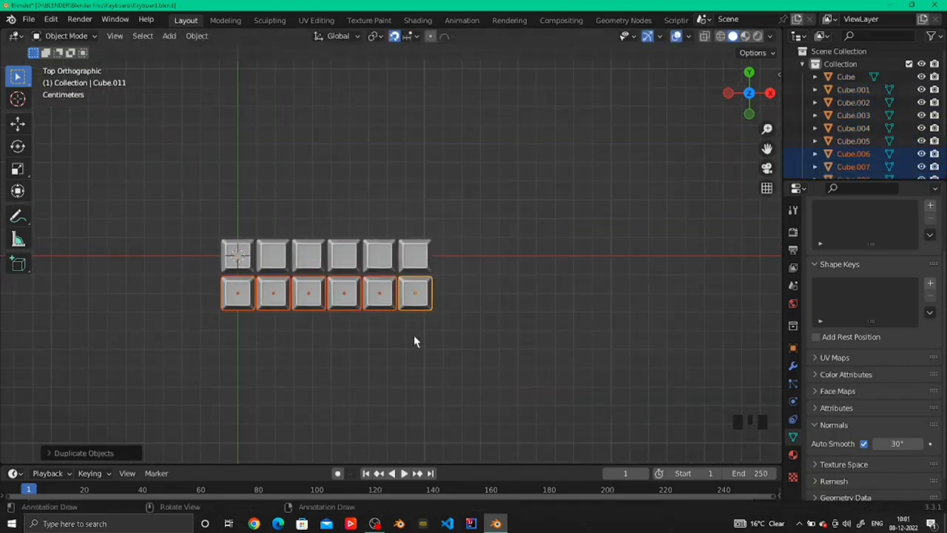
Move the second row of keycaps 0.03 m along X
{"action": "scroll", "coordinate": [449, 332], "scroll_direction": "up", "scroll_amount": 7}
{"action": "scroll", "coordinate": [447, 355], "scroll_direction": "down", "scroll_amount": 5}
{"action": "key", "text": "g"}
{"action": "key", "text": "x"}
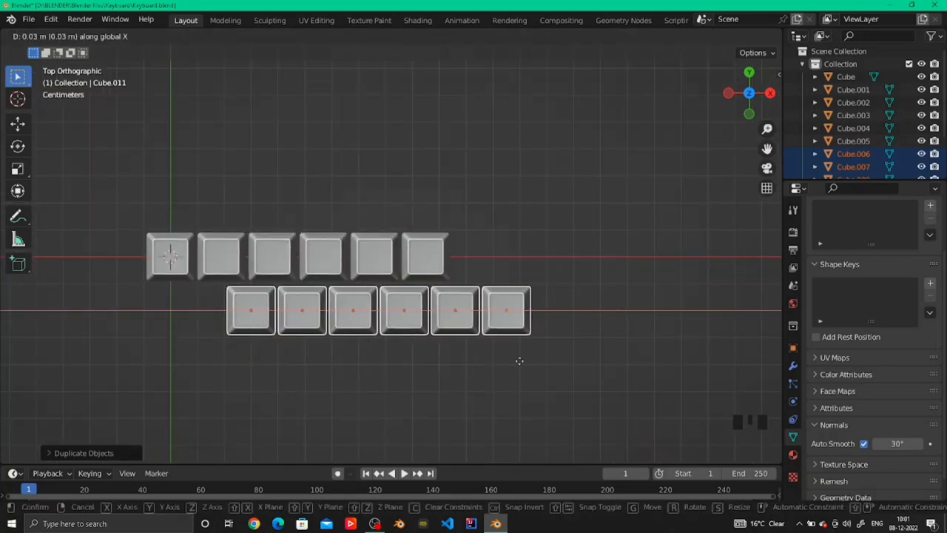
{"action": "left_click", "coordinate": [520, 360]}
Duplicate the second row by -0.02 m along Y to create a third row of keycaps
{"action": "key", "text": "shift+d"}
{"action": "key", "text": "y"}
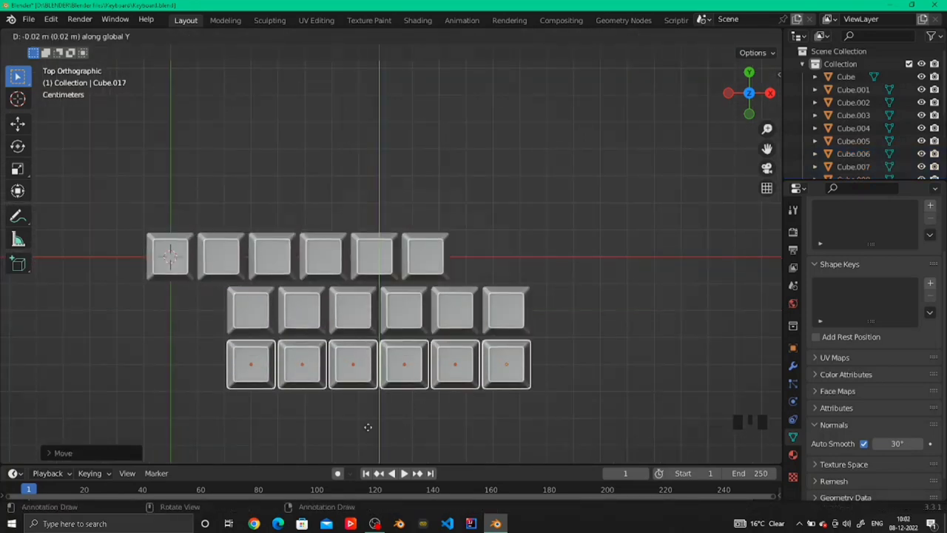
{"action": "key", "text": "x"}
{"action": "key", "text": "y"}
{"action": "left_click", "coordinate": [227, 422]}
Shift the third row along X until it is offset about 0.01 m to the right of the second row
{"action": "key", "text": "g"}
{"action": "key", "text": "x"}
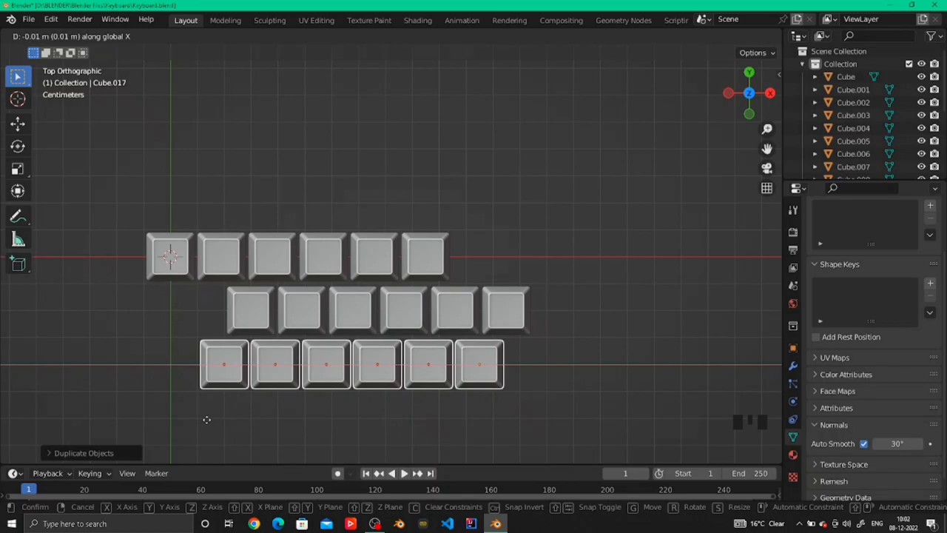
{"action": "left_click", "coordinate": [195, 421]}
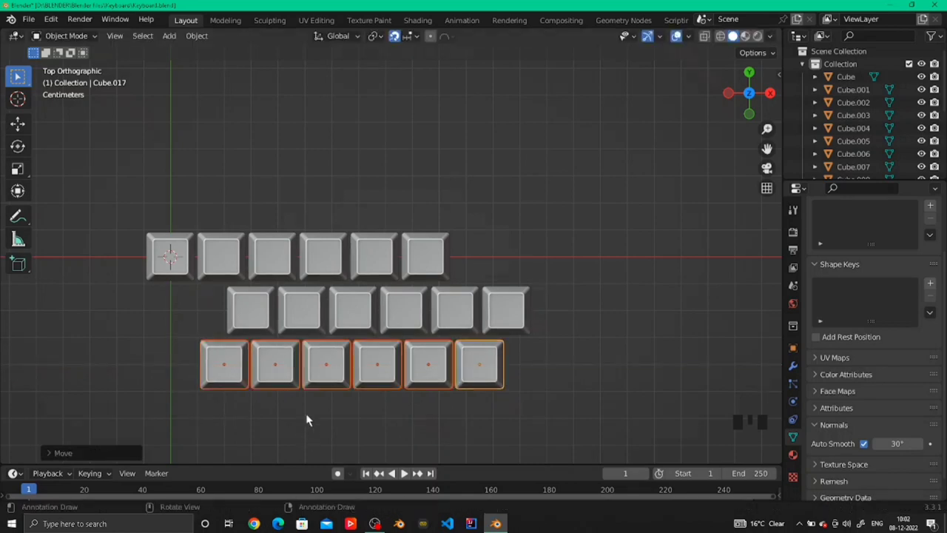
{"action": "key", "text": "g"}
{"action": "key", "text": "x"}
{"action": "left_click", "coordinate": [411, 432]}
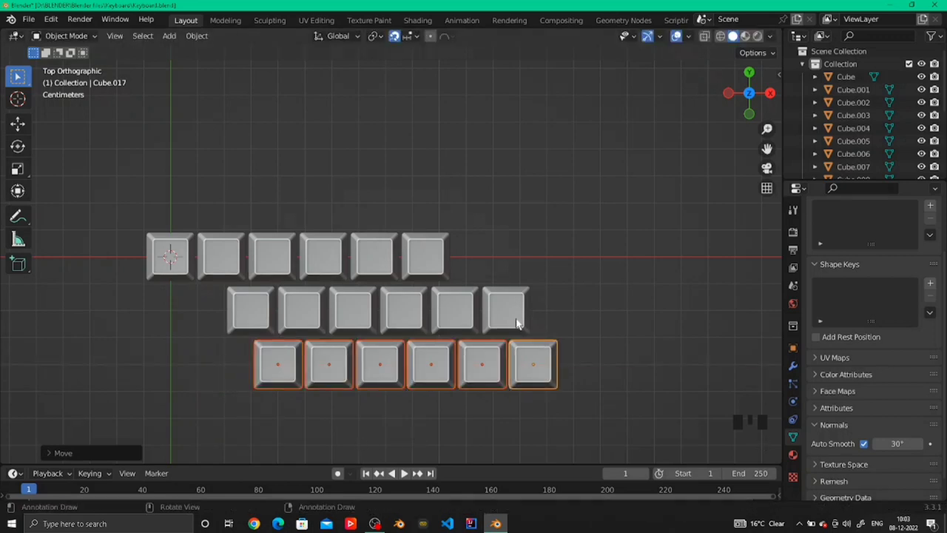
Delete the three rightmost keycaps of the second row and the four rightmost keycaps of the third row
{"action": "key", "text": "x"}
{"action": "left_click_drag", "start_coordinate": [546, 290], "coordinate": [557, 383]}
{"action": "left_click", "coordinate": [403, 325]}
{"action": "key", "text": "x"}
{"action": "left_click", "coordinate": [556, 383]}
{"action": "scroll", "coordinate": [316, 282], "scroll_direction": "down", "scroll_amount": 4}
{"action": "scroll", "coordinate": [335, 338], "scroll_direction": "up", "scroll_amount": 4}
{"action": "middle_click_drag", "start_coordinate": [407, 342], "coordinate": [477, 297], "text": "shift"}
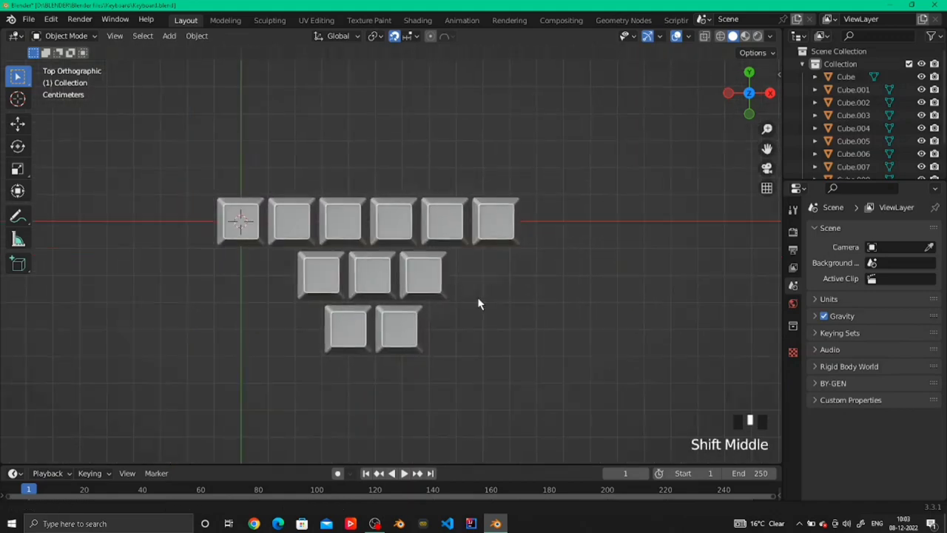
Duplicate the second row's first keycap and place the copy directly below the first keycap of the top row
{"action": "scroll", "coordinate": [481, 318], "scroll_direction": "up", "scroll_amount": 4}
{"action": "middle_click_drag", "start_coordinate": [480, 399], "coordinate": [511, 338]}
{"action": "scroll", "coordinate": [473, 333], "scroll_direction": "down", "scroll_amount": 5}
{"action": "middle_click_drag", "start_coordinate": [392, 337], "coordinate": [291, 310]}
{"action": "left_click", "coordinate": [329, 285]}
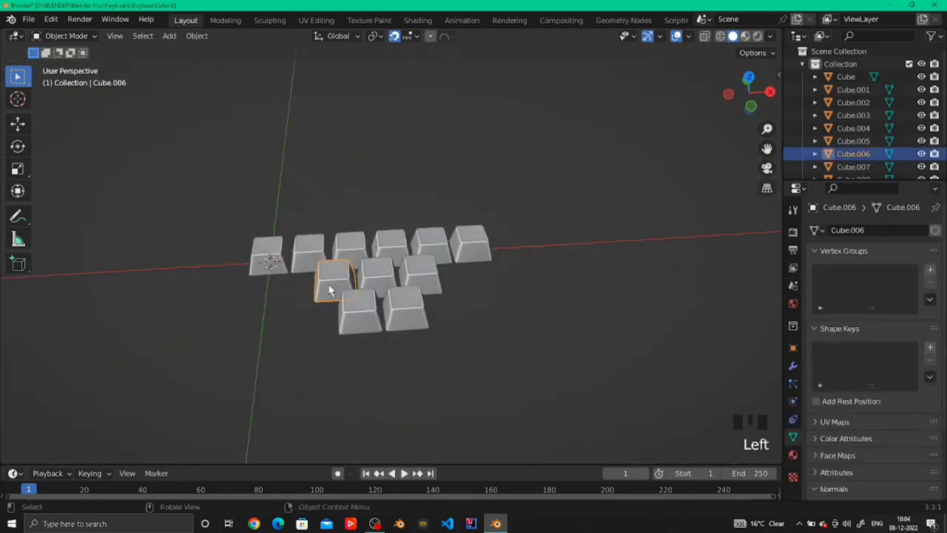
{"action": "key", "text": "KP_7"}
{"action": "key", "text": "shift+d"}
{"action": "right_click", "coordinate": [392, 274]}
{"action": "key", "text": "KP_Decimal"}
Widen the copied keycap by moving its right side 0.011 m along X in Edit Mode with X-ray
{"action": "scroll", "coordinate": [392, 273], "scroll_direction": "down", "scroll_amount": 5}
{"action": "key", "text": "Tab"}
{"action": "left_click", "coordinate": [705, 37]}
{"action": "left_click_drag", "start_coordinate": [391, 189], "coordinate": [472, 335]}
{"action": "key", "text": "2"}
{"action": "key", "text": "g"}
{"action": "key", "text": "x"}
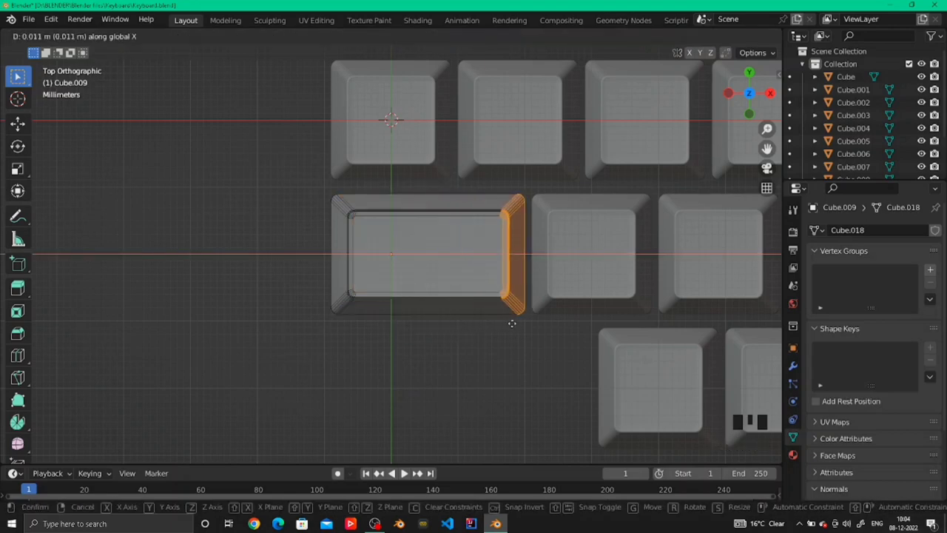
{"action": "left_click", "coordinate": [512, 324]}
{"action": "key", "text": "Tab"}
{"action": "scroll", "coordinate": [440, 306], "scroll_direction": "down", "scroll_amount": 4}
{"action": "scroll", "coordinate": [439, 341], "scroll_direction": "up", "scroll_amount": 4}
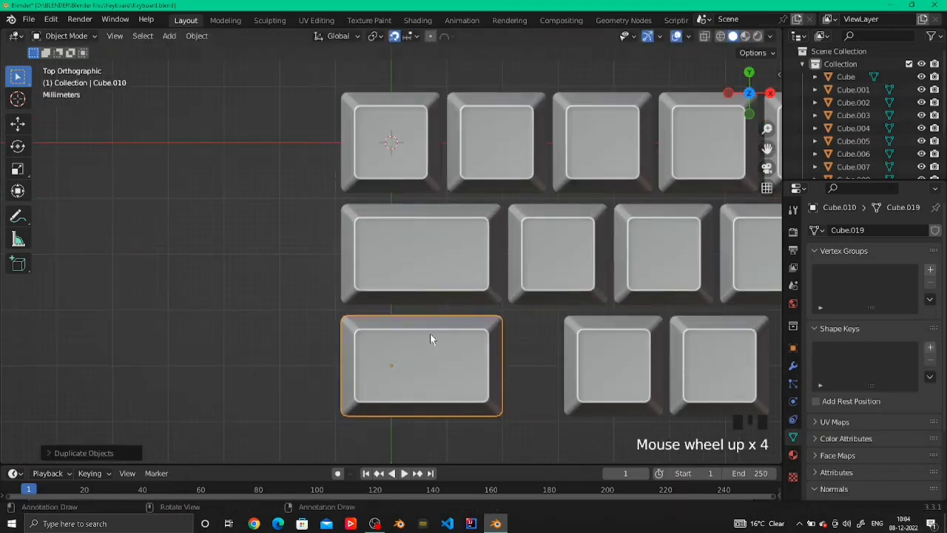
Widen the third row's first keycap in Edit Mode by moving its right side along X until it nears the next keycap
{"action": "key", "text": "Tab"}
{"action": "middle_click_drag", "start_coordinate": [430, 334], "coordinate": [336, 308], "text": "shift"}
{"action": "key", "text": "g"}
{"action": "key", "text": "x"}
{"action": "left_click", "coordinate": [494, 330]}
{"action": "key", "text": "Tab"}
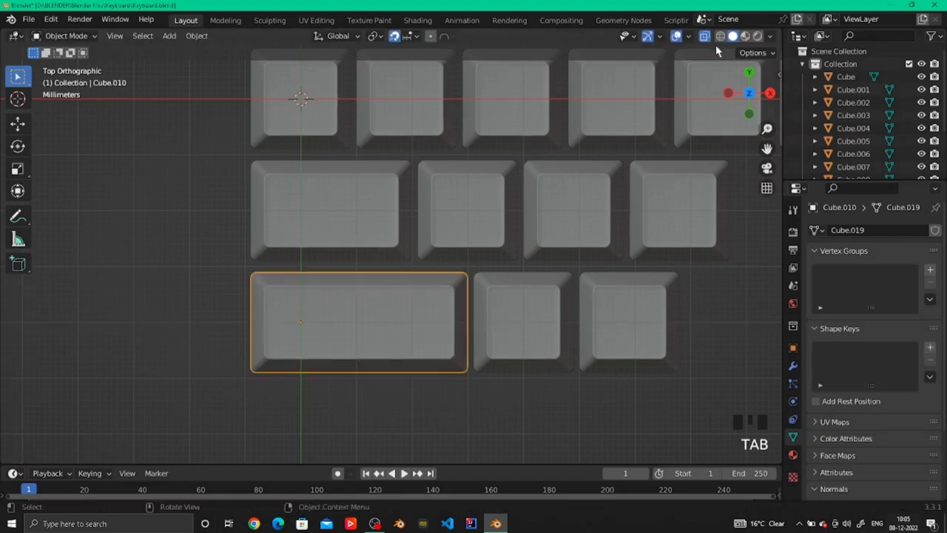
Duplicate the second row's wide first keycap and place the copy after the last square keycap of that row
{"action": "scroll", "coordinate": [552, 276], "scroll_direction": "down", "scroll_amount": 5}
{"action": "left_click", "coordinate": [759, 318]}
{"action": "middle_click_drag", "start_coordinate": [666, 294], "coordinate": [576, 316], "text": "shift"}
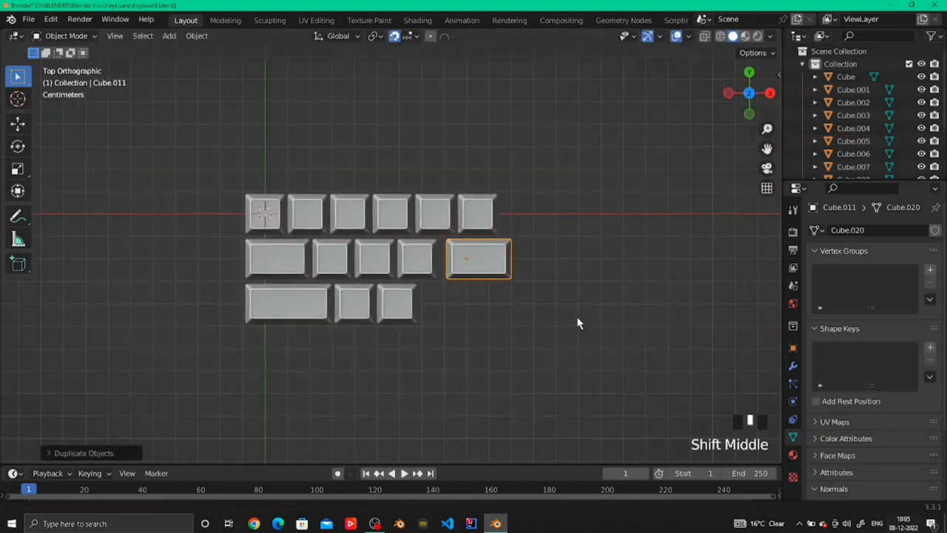
{"action": "scroll", "coordinate": [577, 316], "scroll_direction": "up", "scroll_amount": 6}
{"action": "key", "text": "g"}
{"action": "left_click", "coordinate": [547, 353]}
{"action": "scroll", "coordinate": [547, 354], "scroll_direction": "down", "scroll_amount": 3}
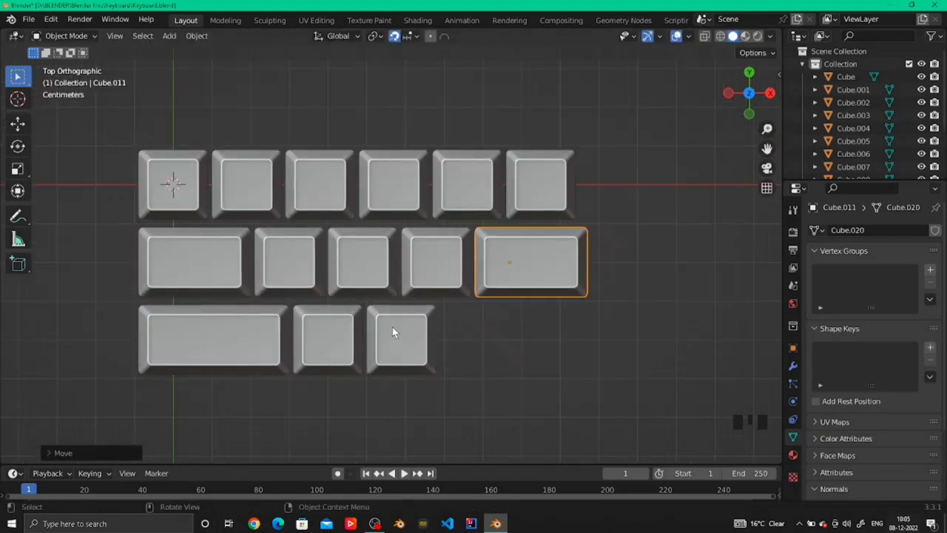
Duplicate the third row's wide first keycap and place the copy after the last square keycap of that row
{"action": "left_click", "coordinate": [267, 358]}
{"action": "key", "text": "shift+d"}
{"action": "left_click", "coordinate": [578, 348]}
{"action": "key", "text": "g"}
{"action": "scroll", "coordinate": [588, 341], "scroll_direction": "up", "scroll_amount": 4}
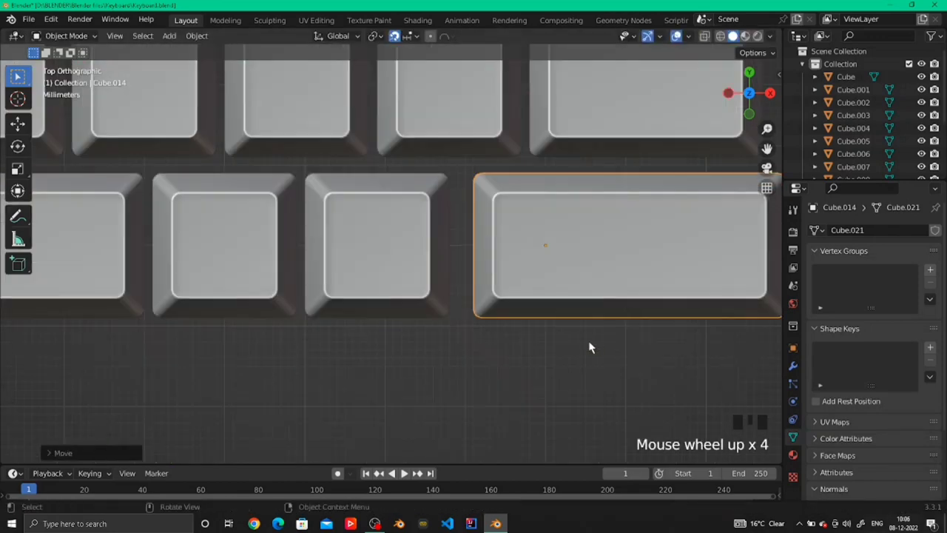
{"action": "left_click", "coordinate": [581, 299]}
{"action": "scroll", "coordinate": [581, 300], "scroll_direction": "down", "scroll_amount": 6}
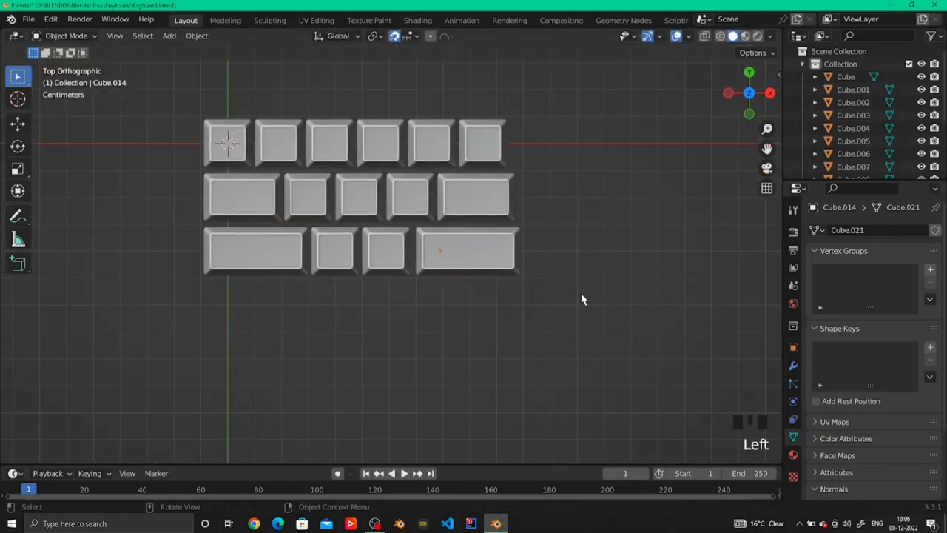
Narrow the second row's first keycap slightly by moving its right side along X in Edit Mode with X-ray
{"action": "left_click", "coordinate": [704, 35]}
{"action": "scroll", "coordinate": [546, 176], "scroll_direction": "up", "scroll_amount": 5}
{"action": "middle_click_drag", "start_coordinate": [545, 175], "coordinate": [379, 220], "text": "shift"}
{"action": "scroll", "coordinate": [379, 219], "scroll_direction": "up", "scroll_amount": 2}
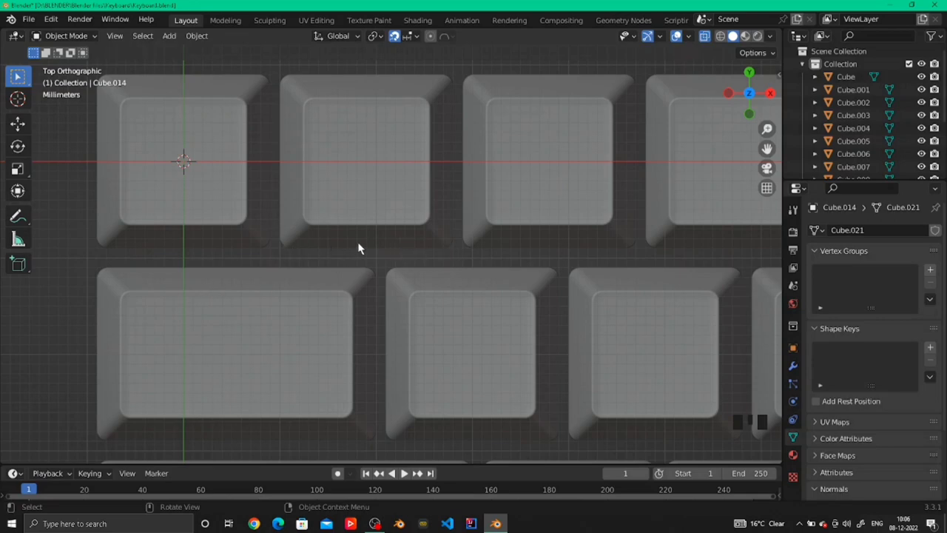
{"action": "left_click", "coordinate": [360, 270]}
{"action": "key", "text": "Tab"}
{"action": "key", "text": "g"}
{"action": "left_click", "coordinate": [340, 267]}
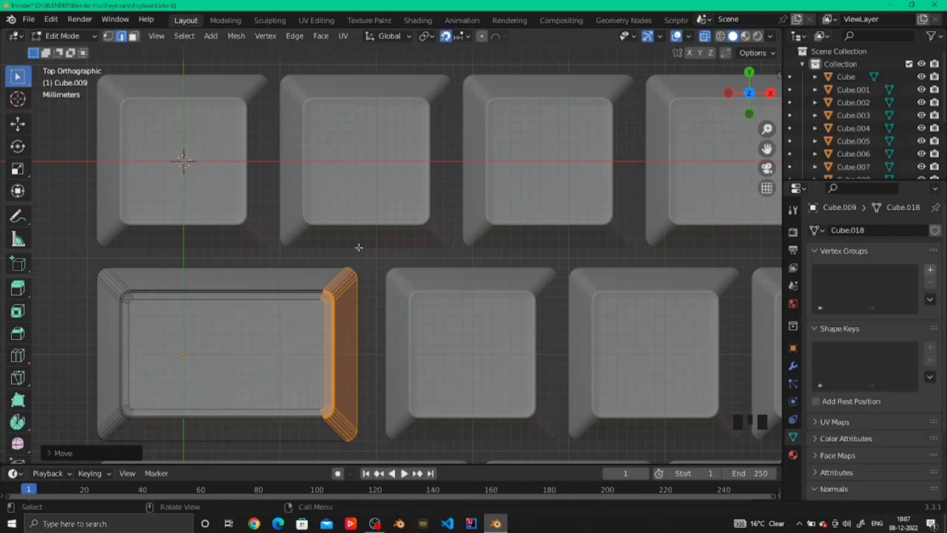
{"action": "key", "text": "alt+z"}
{"action": "key", "text": "Tab"}
{"action": "scroll", "coordinate": [346, 323], "scroll_direction": "down", "scroll_amount": 2}
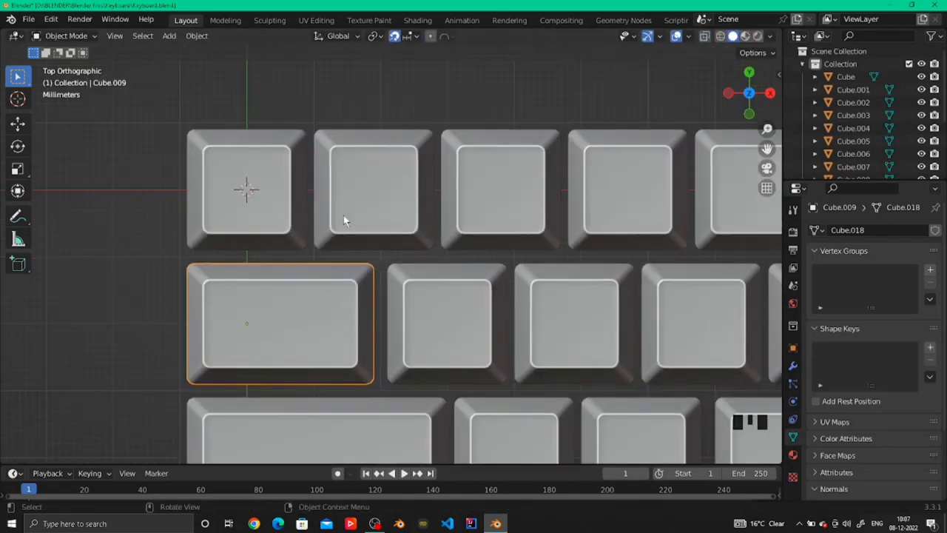
Shift the second row's three square keycaps left to even out the gaps, and delete the wide keycap at the row's end
{"action": "key", "text": "alt+z"}
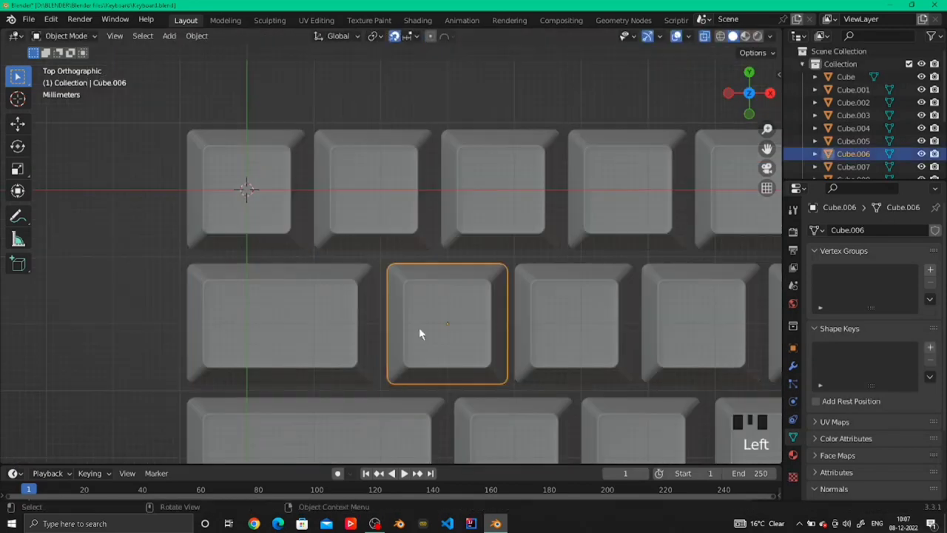
{"action": "left_click", "coordinate": [570, 348]}
{"action": "left_click", "coordinate": [672, 345]}
{"action": "scroll", "coordinate": [659, 341], "scroll_direction": "down", "scroll_amount": 2}
{"action": "key", "text": "Delete"}
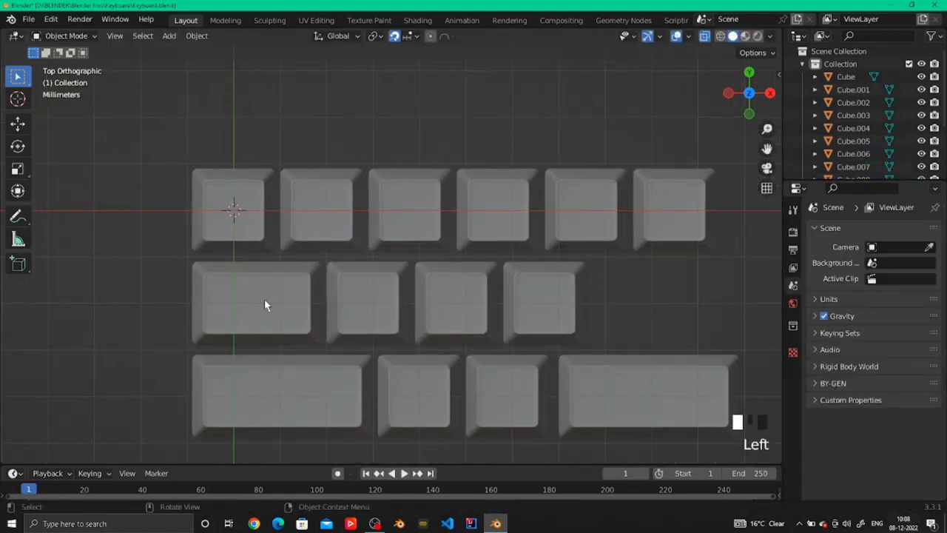
Duplicate the second row's narrowed first keycap and place the copy at the right end of the row
{"action": "left_click", "coordinate": [266, 305]}
{"action": "key", "text": "shift+d"}
{"action": "middle_click_drag", "start_coordinate": [552, 356], "coordinate": [332, 311], "text": "shift"}
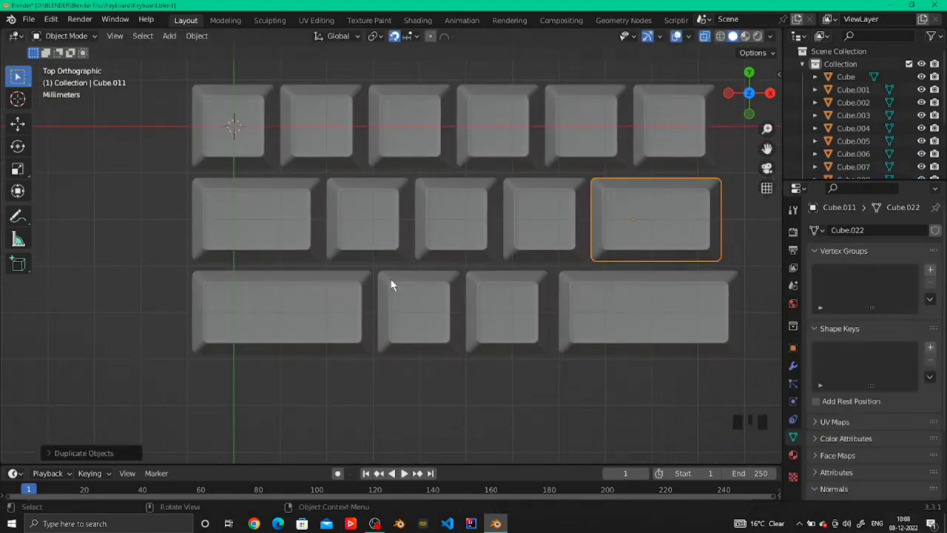
Narrow the third row's first keycap slightly by moving its right side along X in Edit Mode
{"action": "scroll", "coordinate": [392, 286], "scroll_direction": "up", "scroll_amount": 3}
{"action": "key", "text": "Tab"}
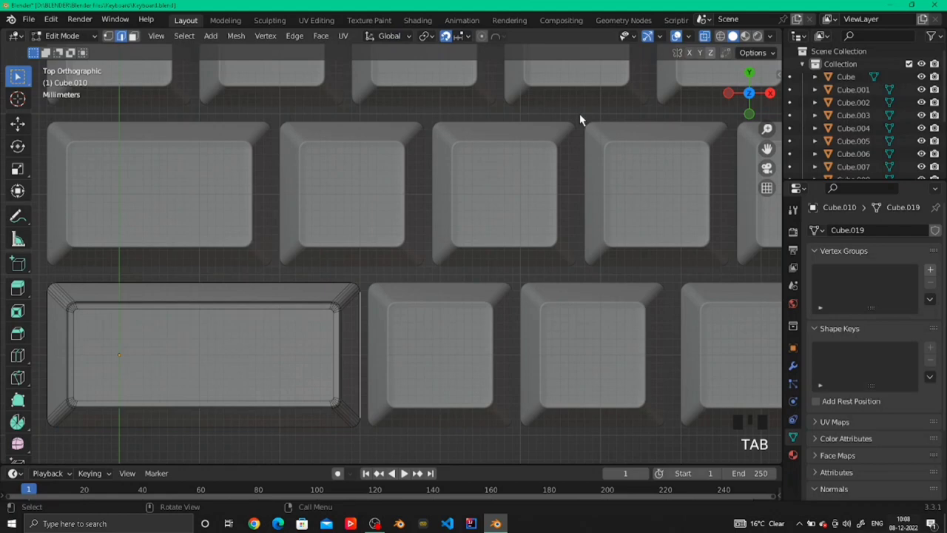
{"action": "left_click_drag", "start_coordinate": [580, 114], "coordinate": [316, 444]}
{"action": "key", "text": "g"}
{"action": "left_click", "coordinate": [368, 446]}
{"action": "scroll", "coordinate": [431, 387], "scroll_direction": "down", "scroll_amount": 2}
{"action": "key", "text": "Tab"}
Move the third row's two square keycaps left so their gaps match the spacing of the top row
{"action": "left_click", "coordinate": [419, 353]}
{"action": "key", "text": "g"}
{"action": "left_click", "coordinate": [408, 353]}
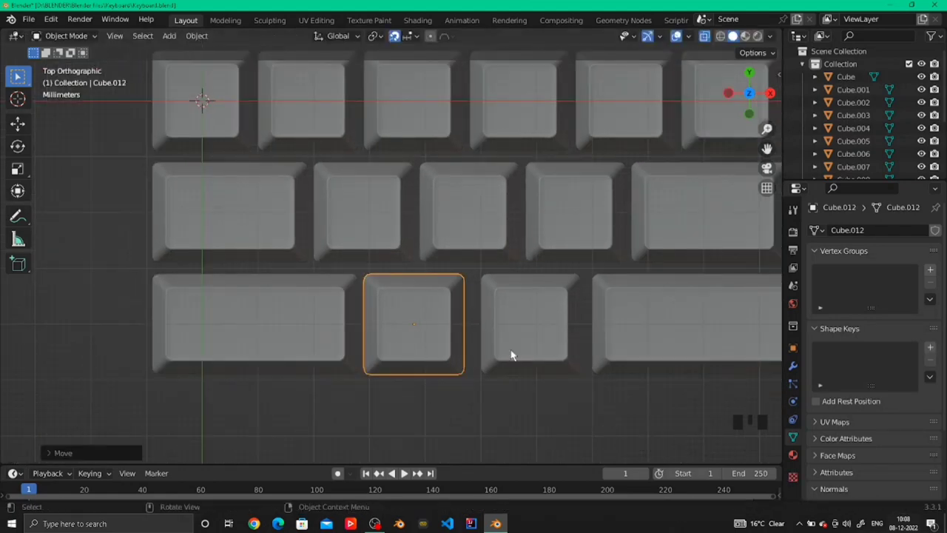
{"action": "left_click", "coordinate": [516, 352]}
{"action": "key", "text": "g"}
{"action": "left_click", "coordinate": [506, 350]}
Replace the third row's rightmost wide keycap with a duplicate of the row's narrowed first keycap
{"action": "left_click", "coordinate": [633, 345]}
{"action": "key", "text": "x"}
{"action": "left_click", "coordinate": [299, 345]}
{"action": "key", "text": "shift+d"}
{"action": "left_click", "coordinate": [722, 346]}
{"action": "scroll", "coordinate": [597, 310], "scroll_direction": "up", "scroll_amount": 2}
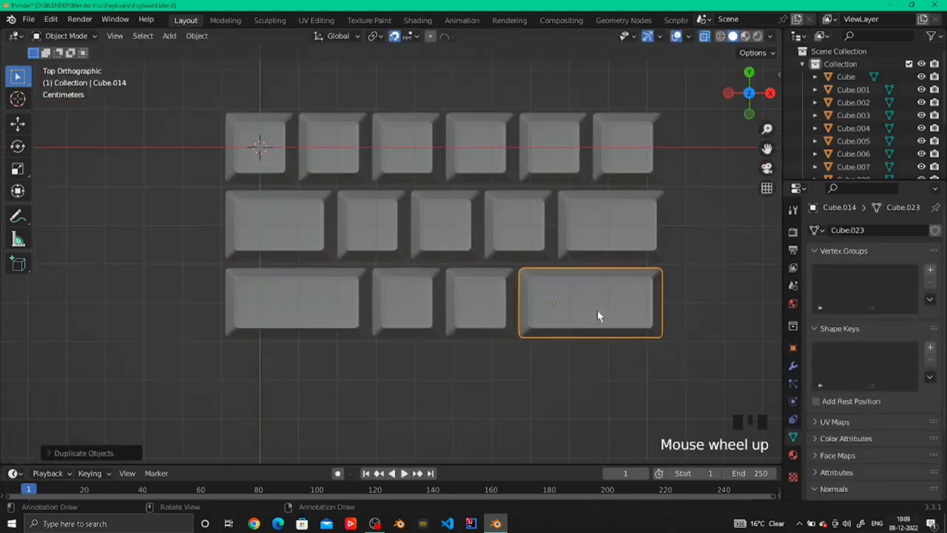
{"action": "left_click", "coordinate": [584, 375]}
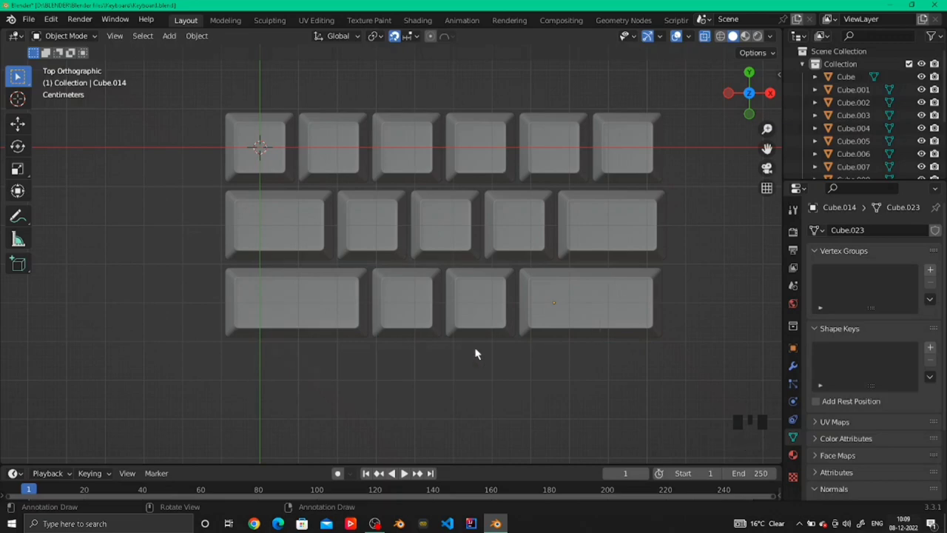
Duplicate the third row's first keycap and place the copy beneath the third row
{"action": "middle_click_drag", "start_coordinate": [691, 263], "coordinate": [444, 285]}
{"action": "left_click", "coordinate": [332, 289]}
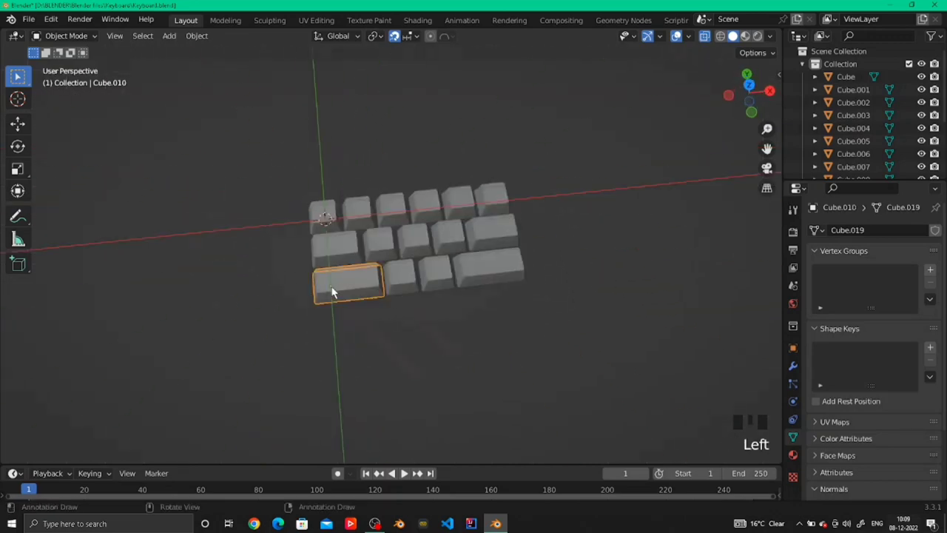
{"action": "key", "text": "KP_7"}
{"action": "key", "text": "shift+d"}
{"action": "left_click", "coordinate": [516, 293]}
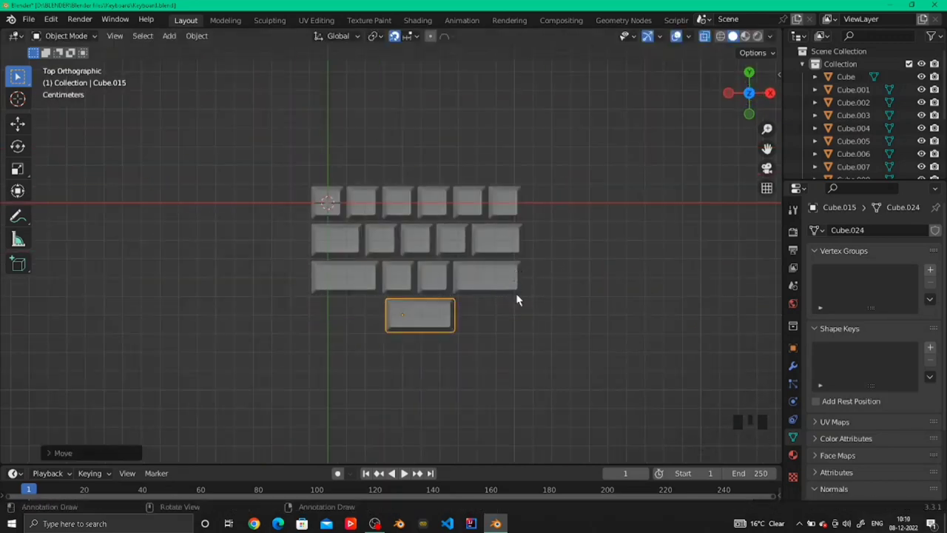
Align the fourth-row keycap's left edge with the third row's first square keycap, keeping the usual gap between rows
{"action": "scroll", "coordinate": [503, 326], "scroll_direction": "up", "scroll_amount": 4}
{"action": "key", "text": "g"}
{"action": "key", "text": "x"}
{"action": "left_click", "coordinate": [569, 380]}
{"action": "key", "text": "g"}
{"action": "left_click", "coordinate": [566, 379]}
{"action": "scroll", "coordinate": [666, 377], "scroll_direction": "up", "scroll_amount": 4}
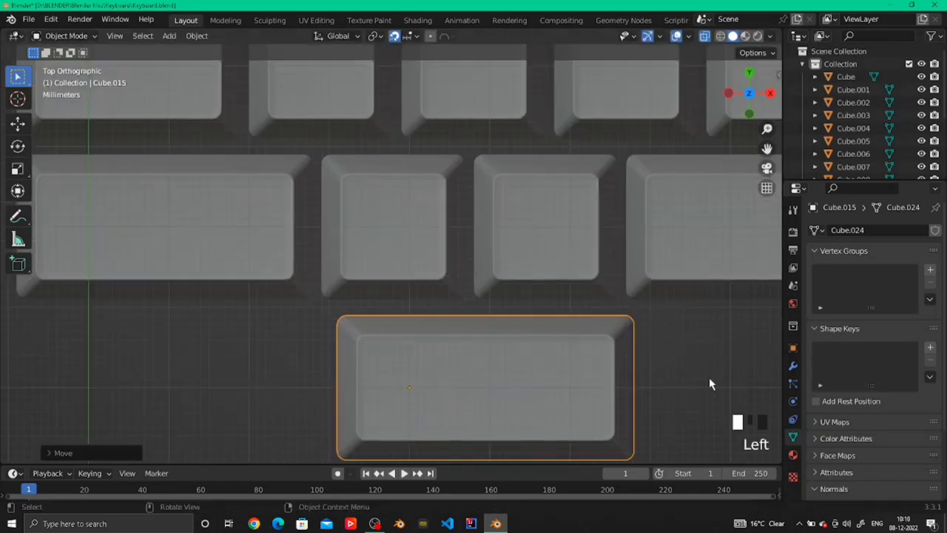
{"action": "left_click", "coordinate": [709, 377]}
{"action": "scroll", "coordinate": [695, 376], "scroll_direction": "down", "scroll_amount": 2}
{"action": "left_click", "coordinate": [553, 375]}
{"action": "key", "text": "g"}
{"action": "left_click", "coordinate": [571, 354]}
{"action": "scroll", "coordinate": [584, 359], "scroll_direction": "down", "scroll_amount": 3}
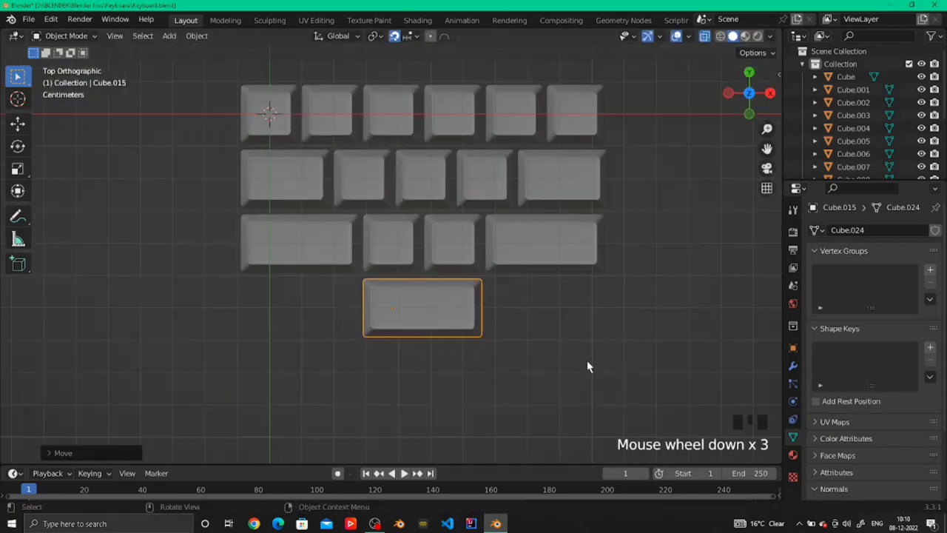
{"action": "key", "text": "s"}
{"action": "key", "text": "x"}
{"action": "right_click", "coordinate": [544, 330]}
Set the fourth-row keycap's origin to the centre of its geometry
{"action": "right_click", "coordinate": [501, 327]}
{"action": "mouse_move", "coordinate": [502, 326]}
{"action": "left_click", "coordinate": [546, 337]}
{"action": "key", "text": "s"}
{"action": "key", "text": "x"}
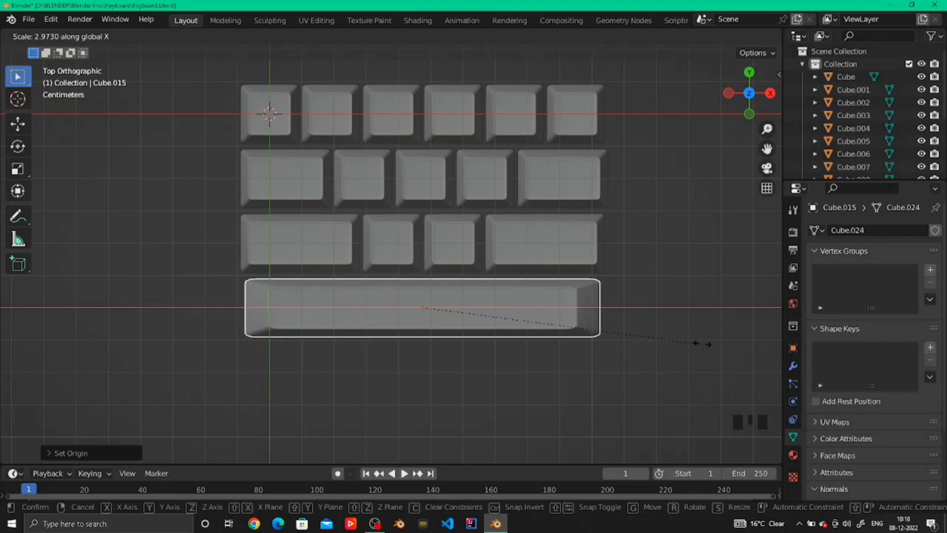
{"action": "right_click", "coordinate": [699, 342]}
Lengthen the fourth-row keycap into a spacebar by moving its right side along X to line up with the second row's right end
{"action": "key", "text": "Tab"}
{"action": "key", "text": "g"}
{"action": "left_click", "coordinate": [597, 357]}
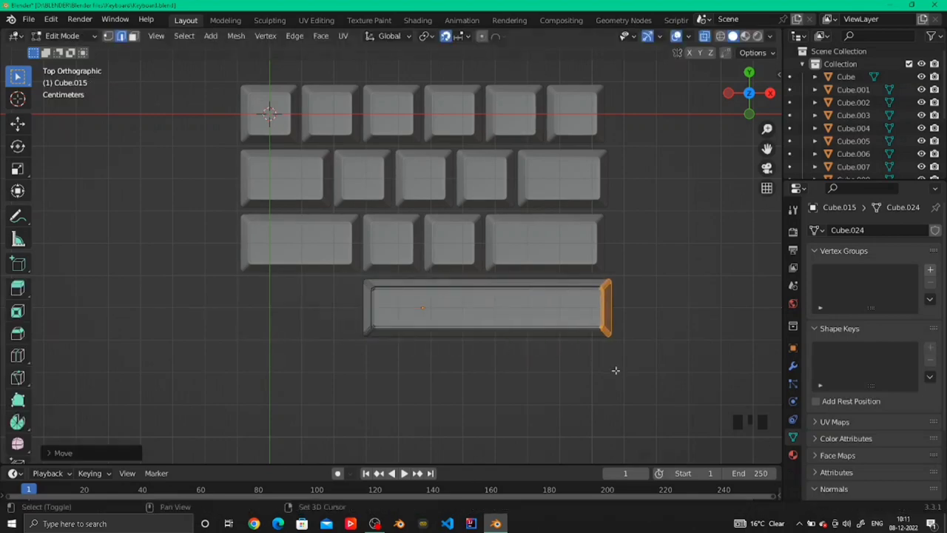
{"action": "scroll", "coordinate": [628, 383], "scroll_direction": "up", "scroll_amount": 4}
{"action": "key", "text": "g"}
{"action": "left_click", "coordinate": [623, 389]}
{"action": "scroll", "coordinate": [611, 386], "scroll_direction": "down", "scroll_amount": 4}
{"action": "middle_click_drag", "start_coordinate": [568, 383], "coordinate": [589, 354], "text": "shift"}
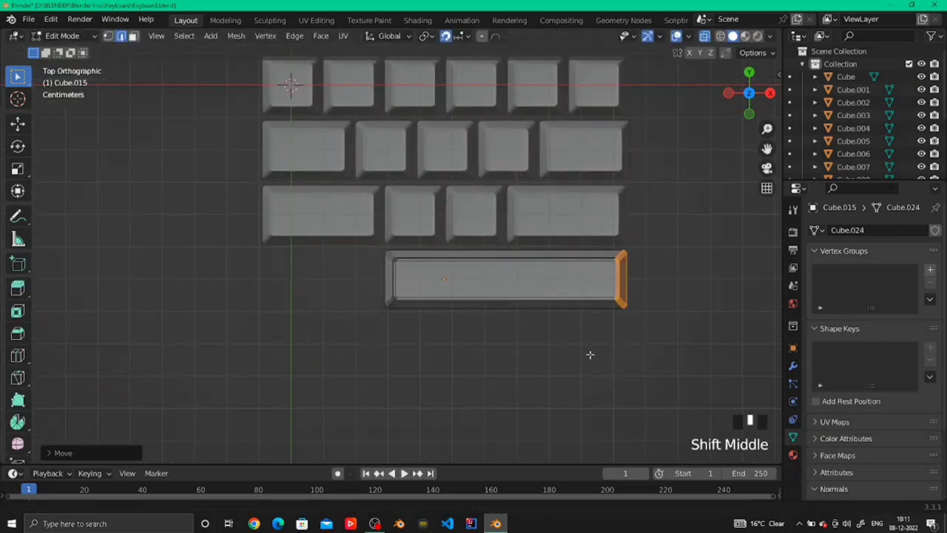
Leave Edit Mode and move the spacebar left until it is roughly centred beneath the rows above
{"action": "left_click_drag", "start_coordinate": [407, 344], "coordinate": [408, 345]}
{"action": "key", "text": "Tab"}
{"action": "key", "text": "g"}
{"action": "left_click", "coordinate": [408, 344]}
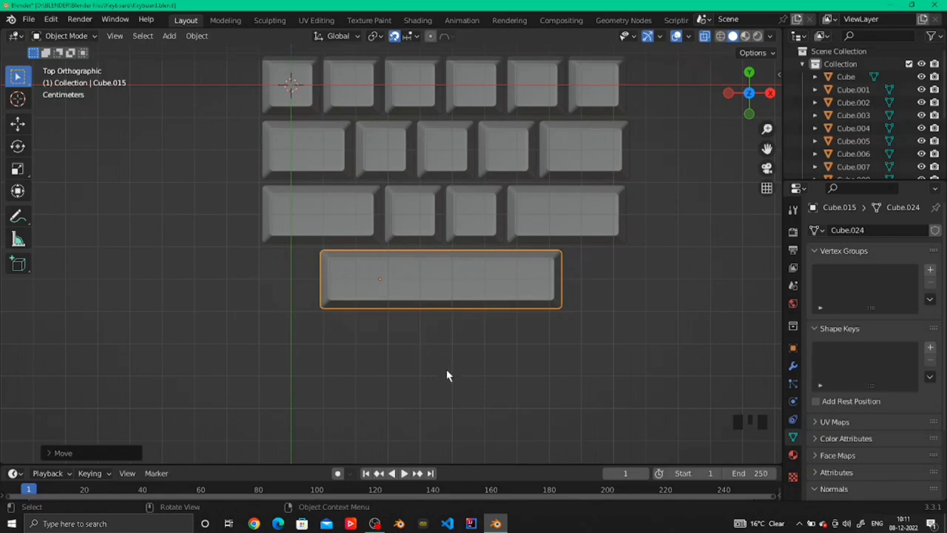
Duplicate the top row's first keycap and place the copy at the left start of the spacebar row
{"action": "scroll", "coordinate": [481, 342], "scroll_direction": "down", "scroll_amount": 4}
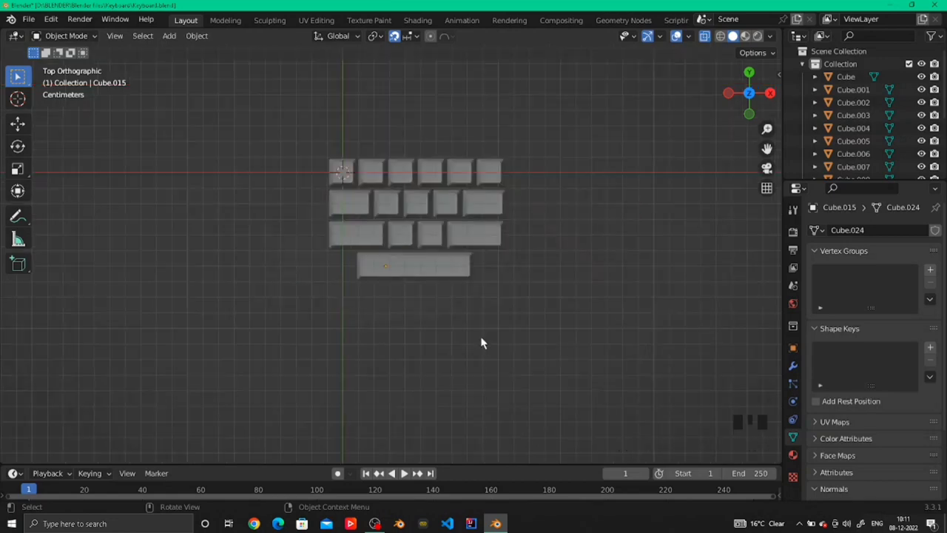
{"action": "scroll", "coordinate": [498, 224], "scroll_direction": "up", "scroll_amount": 10}
{"action": "middle_click_drag", "start_coordinate": [499, 224], "coordinate": [456, 364], "text": "shift"}
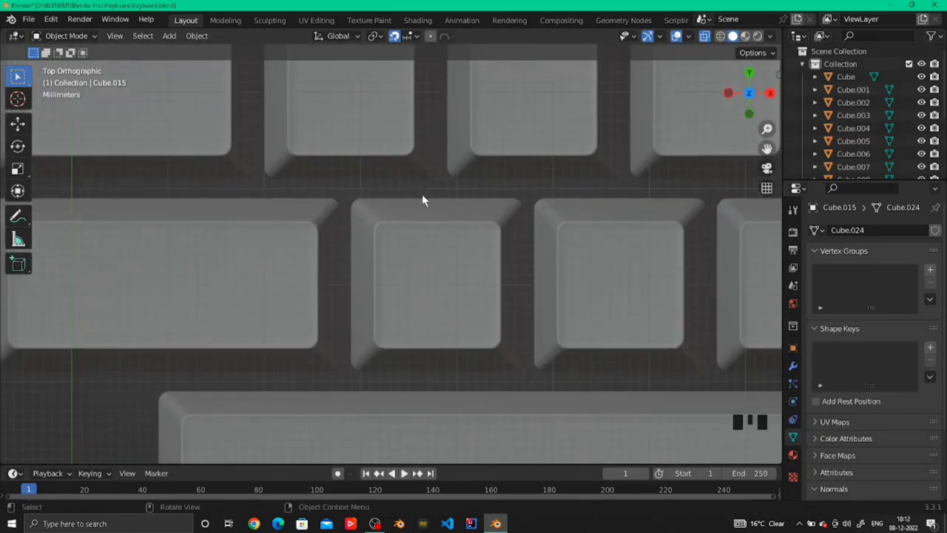
{"action": "scroll", "coordinate": [427, 251], "scroll_direction": "down", "scroll_amount": 5}
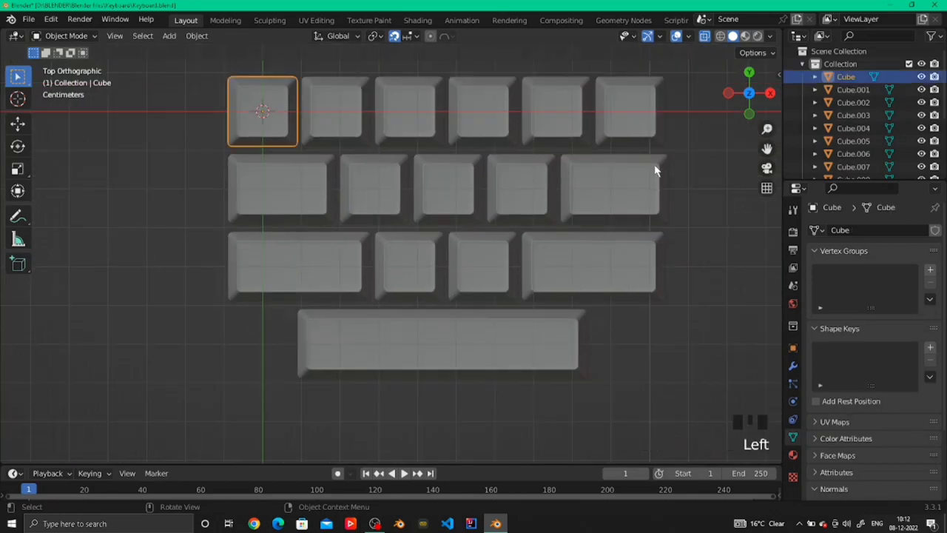
{"action": "key", "text": "shift+d"}
{"action": "left_click", "coordinate": [644, 393]}
Adjust the spacebar's position along its row so it follows the first keycap with the regular gap
{"action": "left_click", "coordinate": [520, 361]}
{"action": "key", "text": "g"}
{"action": "left_click", "coordinate": [503, 369]}
{"action": "scroll", "coordinate": [339, 425], "scroll_direction": "up", "scroll_amount": 2}
{"action": "double_click", "coordinate": [337, 399]}
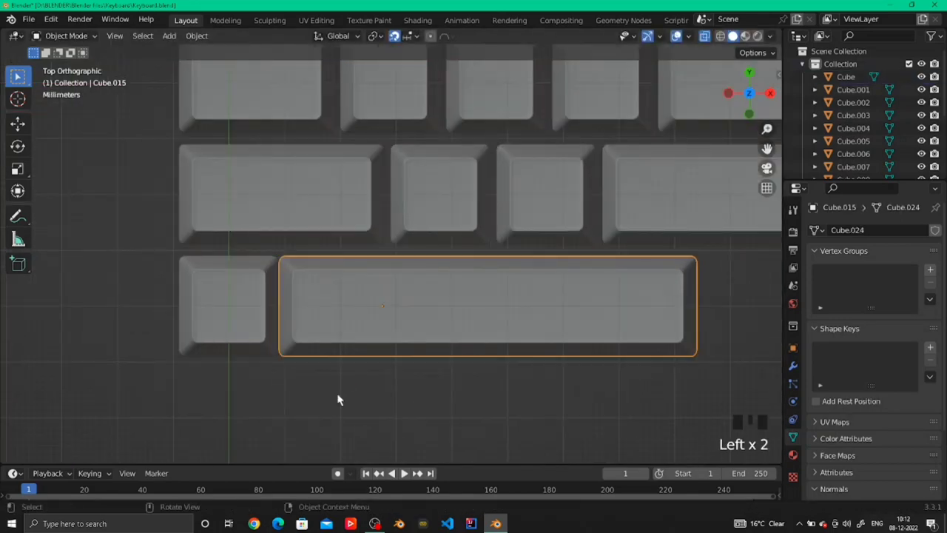
{"action": "key", "text": "g"}
{"action": "left_click", "coordinate": [388, 384]}
Duplicate the fourth row's square keycap and place the copy after the spacebar, aligned with the right end of the rows above
{"action": "left_click", "coordinate": [238, 325]}
{"action": "scroll", "coordinate": [259, 377], "scroll_direction": "down", "scroll_amount": 4}
{"action": "key", "text": "shift+d"}
{"action": "left_click", "coordinate": [527, 379]}
{"action": "scroll", "coordinate": [555, 370], "scroll_direction": "up", "scroll_amount": 3}
{"action": "middle_click_drag", "start_coordinate": [585, 361], "coordinate": [368, 376], "text": "shift"}
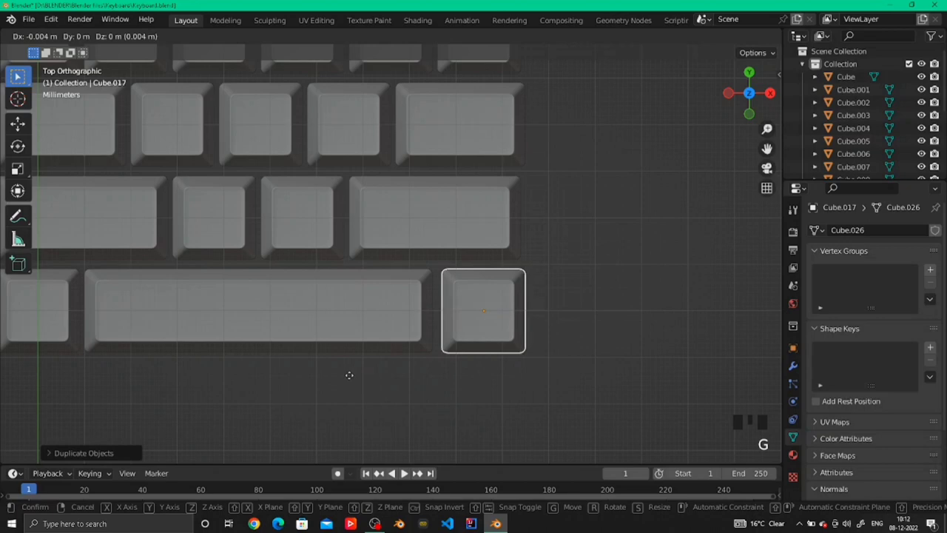
{"action": "left_click", "coordinate": [349, 375]}
Save the keyboard file and return to the top view
{"action": "scroll", "coordinate": [323, 381], "scroll_direction": "down", "scroll_amount": 4}
{"action": "middle_click_drag", "start_coordinate": [367, 313], "coordinate": [551, 289]}
{"action": "key", "text": "ctrl+s"}
{"action": "scroll", "coordinate": [419, 272], "scroll_direction": "up", "scroll_amount": 5}
{"action": "key", "text": "KP_7"}
{"action": "scroll", "coordinate": [418, 272], "scroll_direction": "up", "scroll_amount": 3}
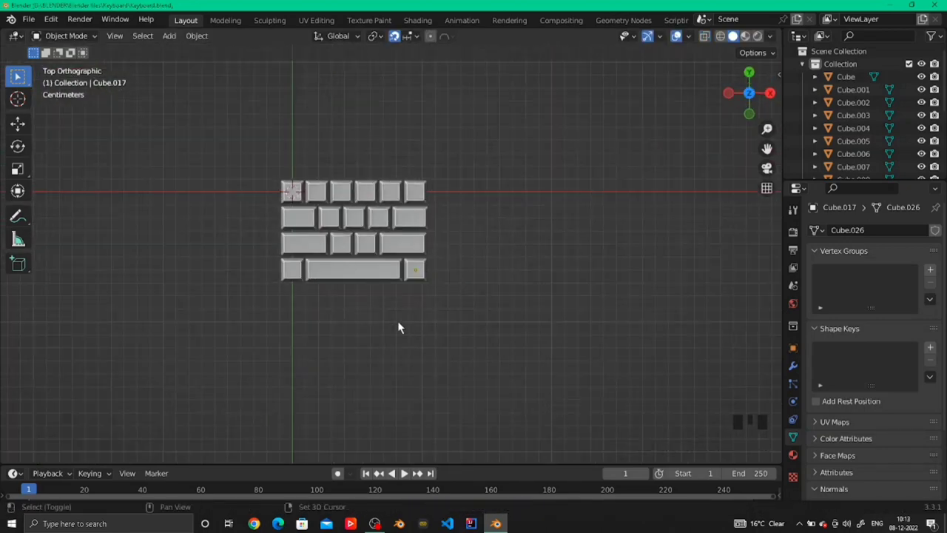
Select the second row's middle keycap and snap the 3D cursor to it
{"action": "right_click", "coordinate": [349, 250]}
{"action": "mouse_move", "coordinate": [340, 212]}
{"action": "left_click", "coordinate": [423, 245]}
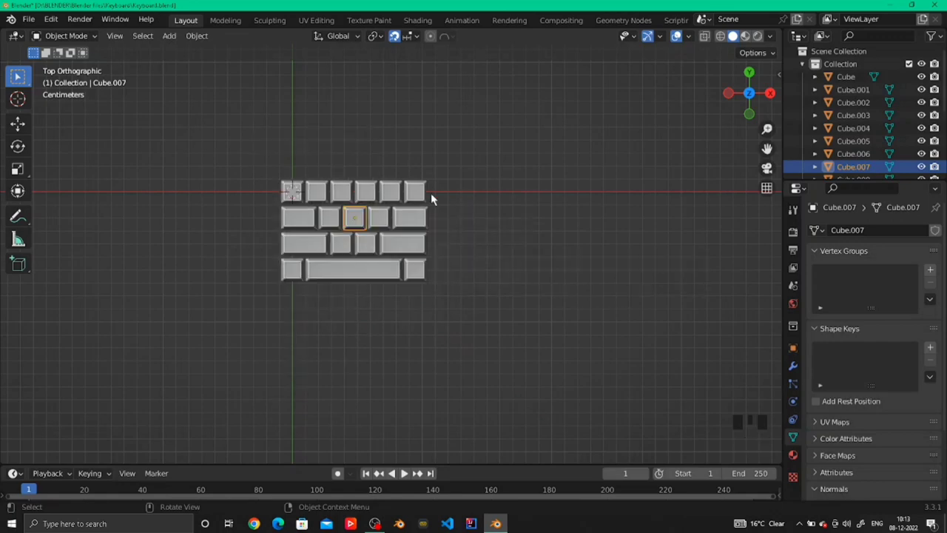
{"action": "key", "text": "shift+s"}
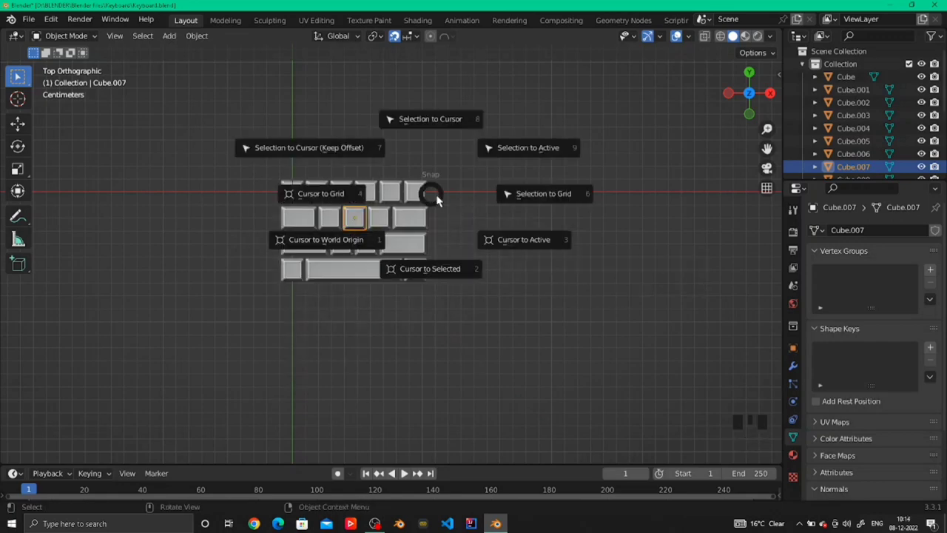
{"action": "left_click", "coordinate": [479, 247]}
Add a cube at the 3D cursor and set its X, Y and Z dimensions to 0.02 m
{"action": "key", "text": "shift+a"}
{"action": "mouse_move", "coordinate": [408, 231]}
{"action": "left_click", "coordinate": [477, 243]}
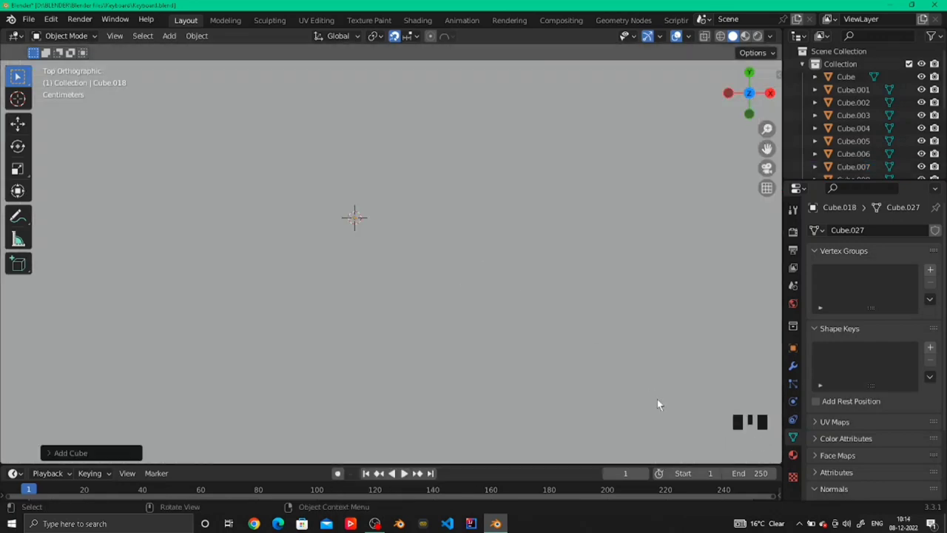
{"action": "key", "text": "n"}
{"action": "left_click", "coordinate": [703, 272]}
{"action": "type", "text": ".02"}
{"action": "key", "text": "Return"}
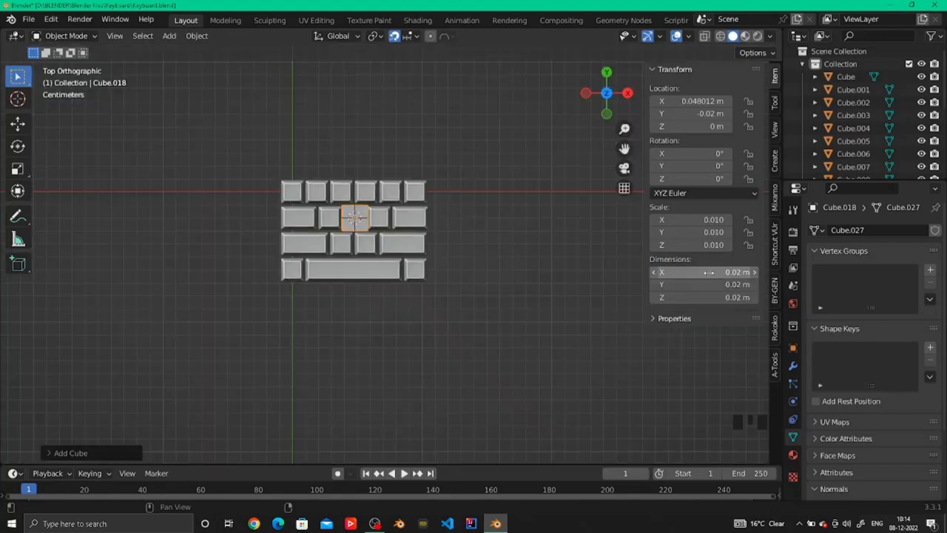
Scale the cube along X to about 0.123 m so it extends slightly past both ends of the keycap rows
{"action": "scroll", "coordinate": [399, 252], "scroll_direction": "up", "scroll_amount": 3}
{"action": "key", "text": "s"}
{"action": "key", "text": "x"}
{"action": "left_click", "coordinate": [178, 250]}
{"action": "scroll", "coordinate": [403, 250], "scroll_direction": "up", "scroll_amount": 6}
{"action": "middle_click_drag", "start_coordinate": [481, 232], "coordinate": [512, 318], "text": "shift"}
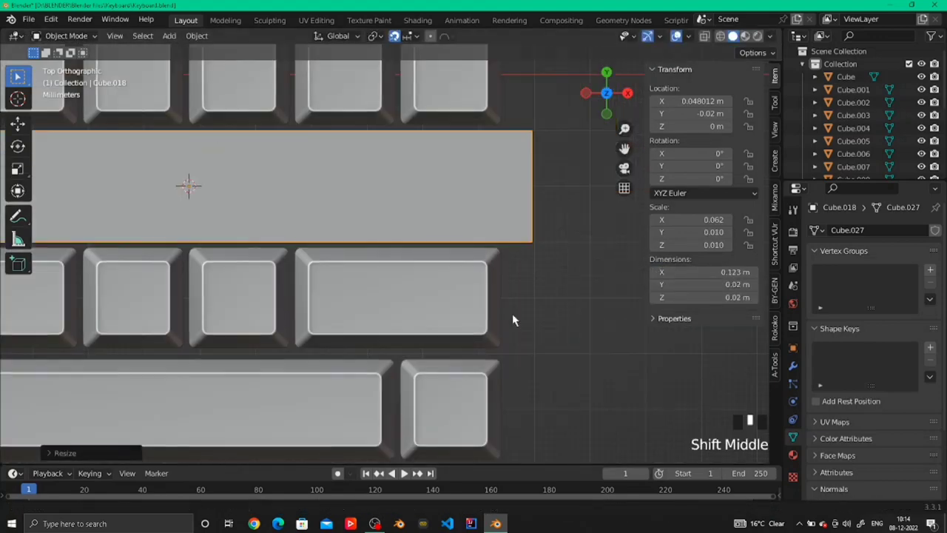
Scale the base cube along Y to about 0.075 m and move it along Y to -0.03 m, centring it over the keycap rows
{"action": "key", "text": "s"}
{"action": "scroll", "coordinate": [501, 275], "scroll_direction": "down", "scroll_amount": 5}
{"action": "key", "text": "y"}
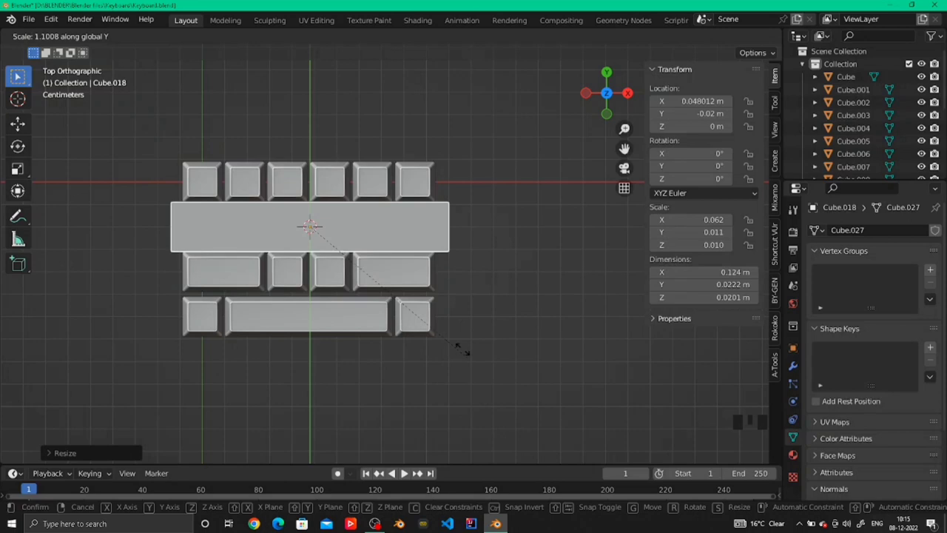
{"action": "left_click", "coordinate": [705, 359]}
{"action": "key", "text": "g"}
{"action": "key", "text": "y"}
{"action": "left_click", "coordinate": [497, 202]}
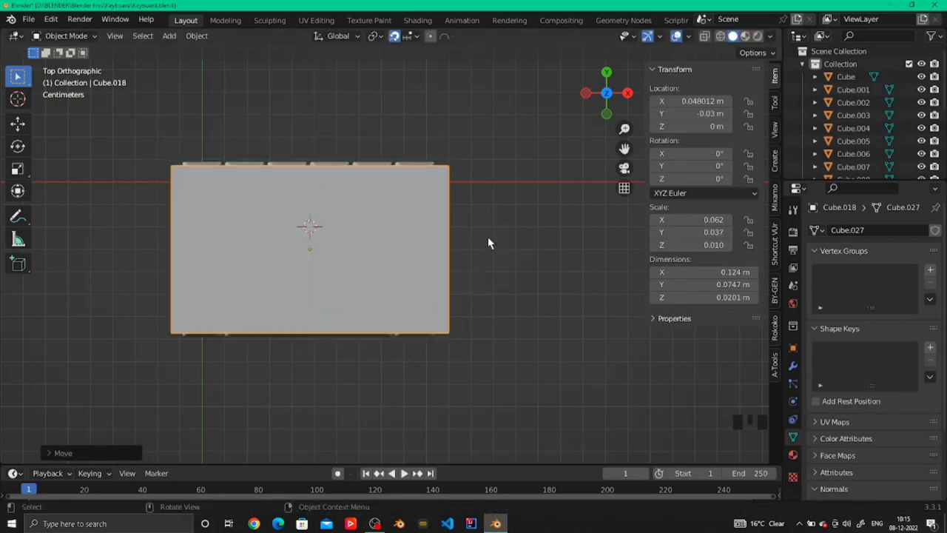
Scale the base cube further along Y to about 0.086 m so it extends past the first and last keycap rows
{"action": "key", "text": "s"}
{"action": "key", "text": "y"}
{"action": "left_click", "coordinate": [507, 228]}
{"action": "scroll", "coordinate": [474, 248], "scroll_direction": "up", "scroll_amount": 7}
{"action": "key", "text": "s"}
{"action": "key", "text": "y"}
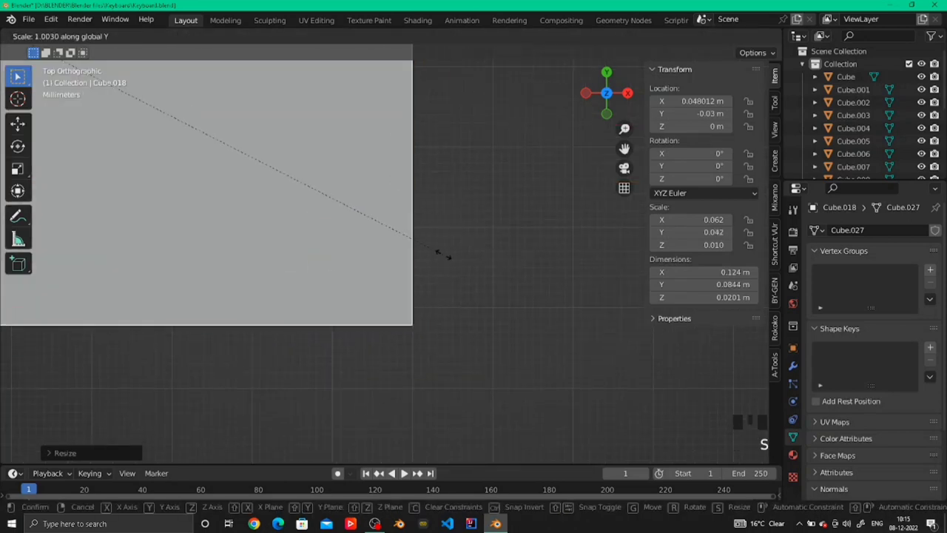
{"action": "left_click", "coordinate": [448, 263]}
{"action": "scroll", "coordinate": [458, 276], "scroll_direction": "down", "scroll_amount": 12}
{"action": "middle_click_drag", "start_coordinate": [459, 276], "coordinate": [393, 178]}
{"action": "scroll", "coordinate": [400, 222], "scroll_direction": "up", "scroll_amount": 3}
{"action": "key", "text": "g"}
{"action": "key", "text": "z"}
{"action": "right_click", "coordinate": [413, 313]}
{"action": "middle_click_drag", "start_coordinate": [413, 313], "coordinate": [381, 257]}
{"action": "scroll", "coordinate": [379, 301], "scroll_direction": "down", "scroll_amount": 3}
{"action": "key", "text": "g"}
{"action": "scroll", "coordinate": [381, 304], "scroll_direction": "down", "scroll_amount": 4}
{"action": "key", "text": "h"}
{"action": "scroll", "coordinate": [899, 144], "scroll_direction": "down", "scroll_amount": 7}
{"action": "left_click", "coordinate": [922, 166]}
Apply the base's scale and lower it along Z to about -0.0099 m so it sits beneath the keycaps
{"action": "key", "text": "ctrl+a"}
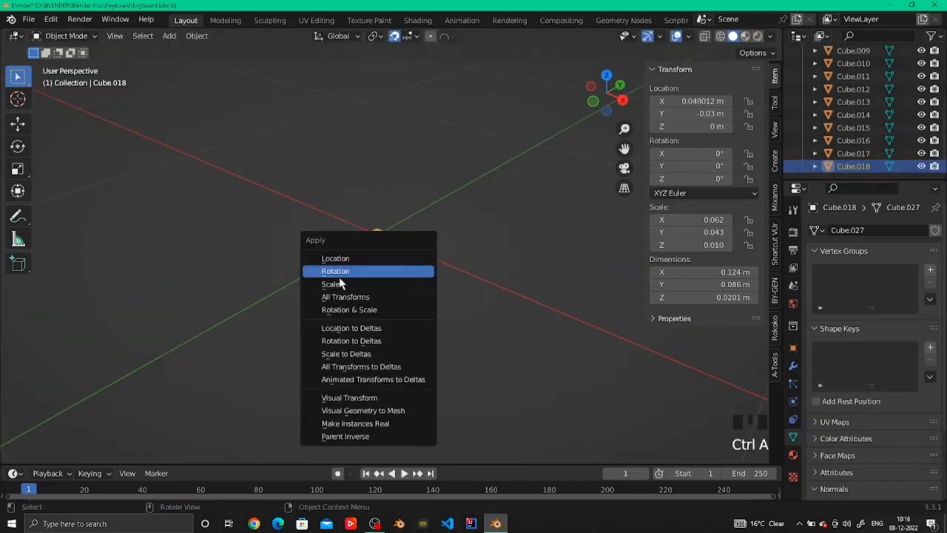
{"action": "left_click", "coordinate": [340, 283]}
{"action": "key", "text": "KP_Decimal"}
{"action": "middle_click_drag", "start_coordinate": [434, 182], "coordinate": [351, 230]}
{"action": "scroll", "coordinate": [351, 230], "scroll_direction": "down", "scroll_amount": 2}
{"action": "middle_click_drag", "start_coordinate": [285, 226], "coordinate": [415, 281]}
{"action": "key", "text": "KP_7"}
{"action": "left_click", "coordinate": [675, 40]}
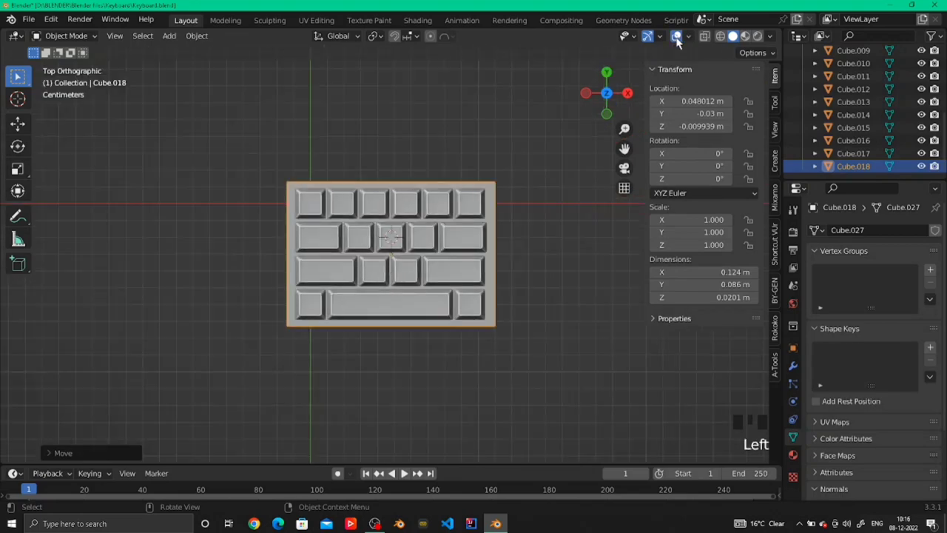
Inset the base's top face, leaving a narrow rim around the keycap block
{"action": "key", "text": "Tab"}
{"action": "middle_click_drag", "start_coordinate": [513, 289], "coordinate": [481, 229]}
{"action": "key", "text": "3"}
{"action": "left_click", "coordinate": [497, 276]}
{"action": "key", "text": "KP_7"}
{"action": "key", "text": "i"}
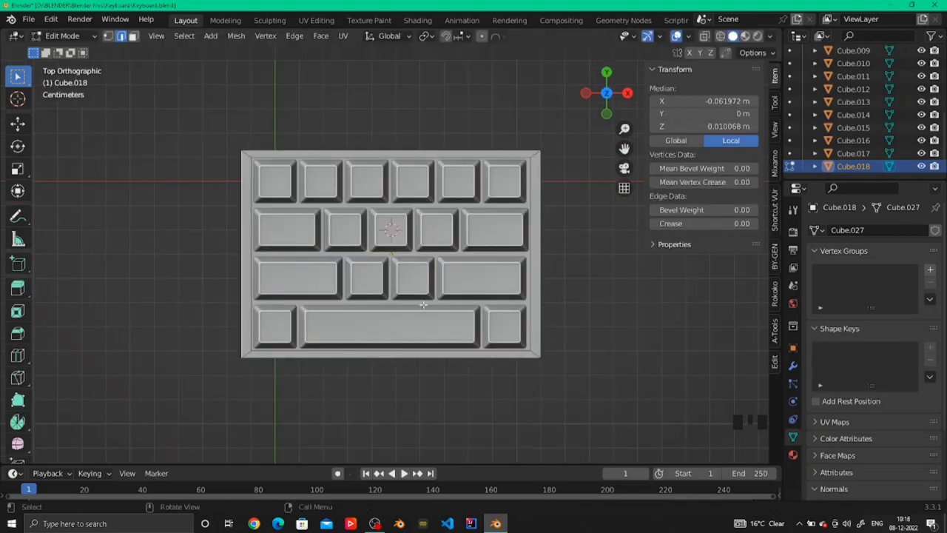
{"action": "left_click", "coordinate": [471, 314]}
Extrude the inset face down about 0.0033 m to form a shallow recess and slightly rescale the recess floor
{"action": "key", "text": "KP_1"}
{"action": "scroll", "coordinate": [501, 251], "scroll_direction": "up", "scroll_amount": 2}
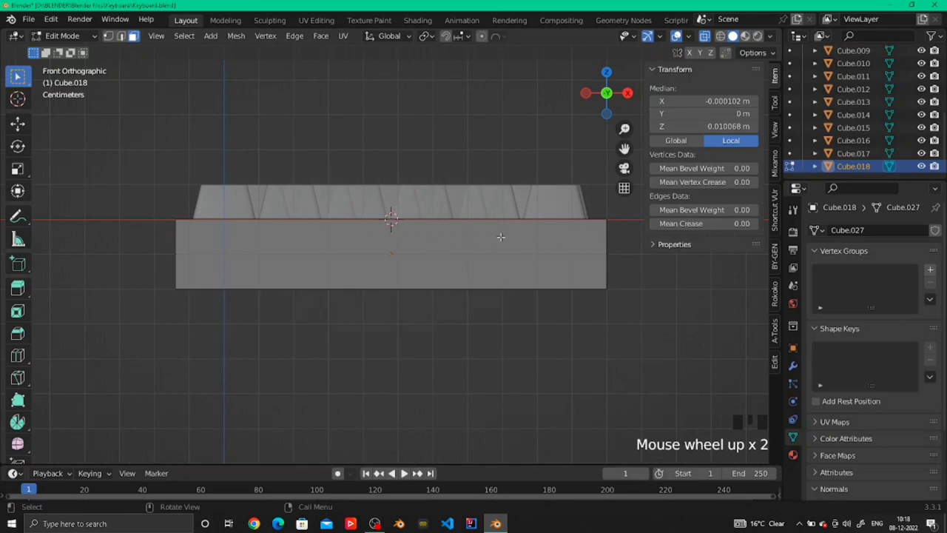
{"action": "key", "text": "KP_1"}
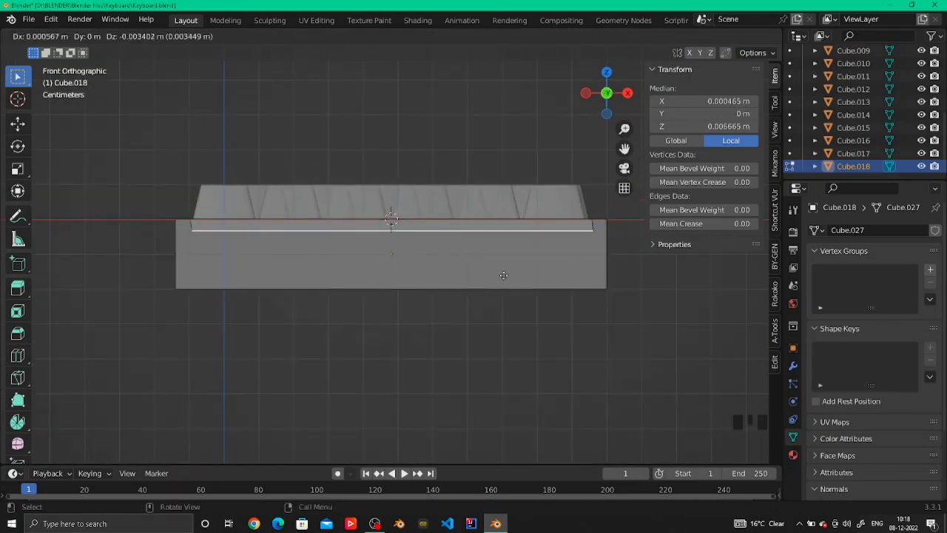
{"action": "right_click", "coordinate": [504, 276]}
{"action": "middle_click_drag", "start_coordinate": [504, 276], "coordinate": [503, 303]}
{"action": "key", "text": "KP_1"}
{"action": "key", "text": "KP_3"}
{"action": "key", "text": "e"}
{"action": "left_click", "coordinate": [502, 310]}
{"action": "key", "text": "KP_1"}
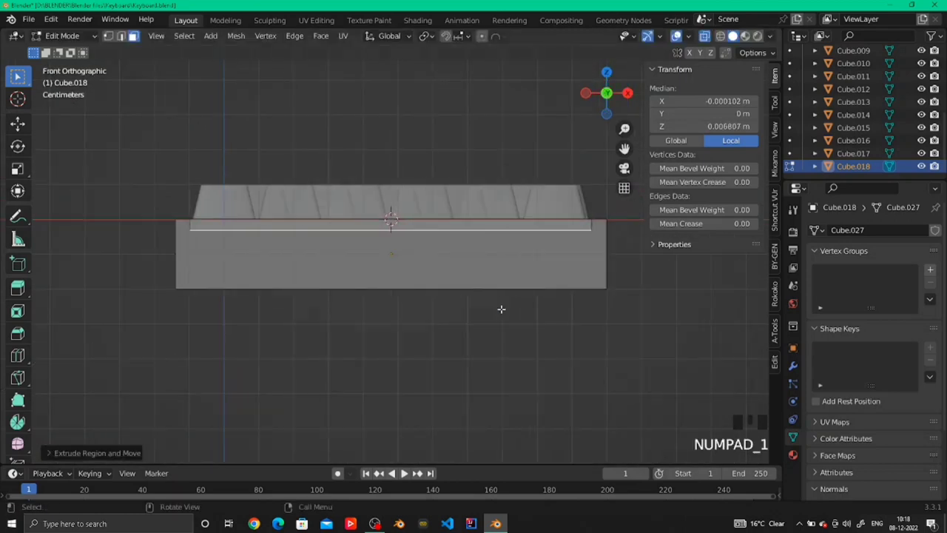
{"action": "key", "text": "s"}
{"action": "left_click", "coordinate": [613, 282]}
{"action": "middle_click_drag", "start_coordinate": [244, 295], "coordinate": [179, 308]}
{"action": "key", "text": "n"}
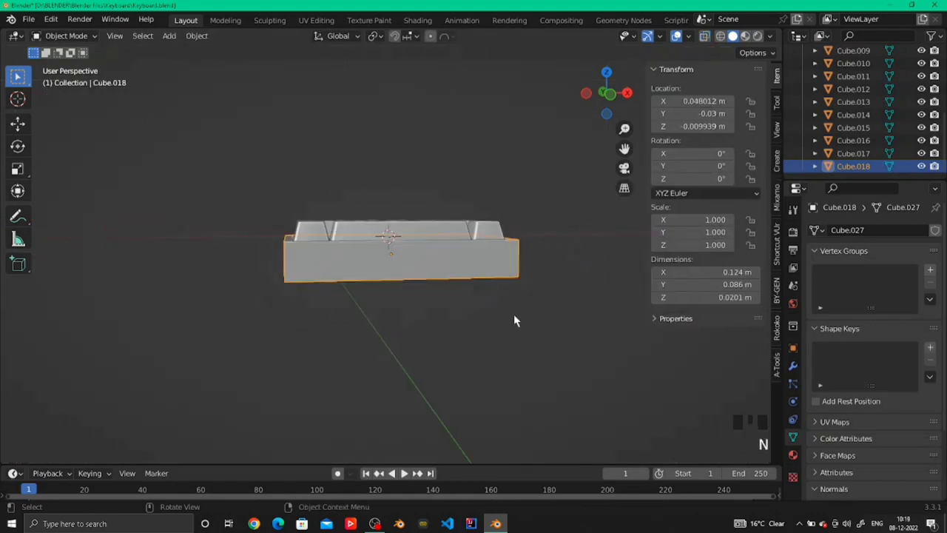
Scale up the base's bottom face so the side walls flare outward toward the underside
{"action": "middle_click_drag", "start_coordinate": [515, 321], "coordinate": [383, 334]}
{"action": "left_click", "coordinate": [357, 302]}
{"action": "middle_click_drag", "start_coordinate": [357, 303], "coordinate": [364, 139]}
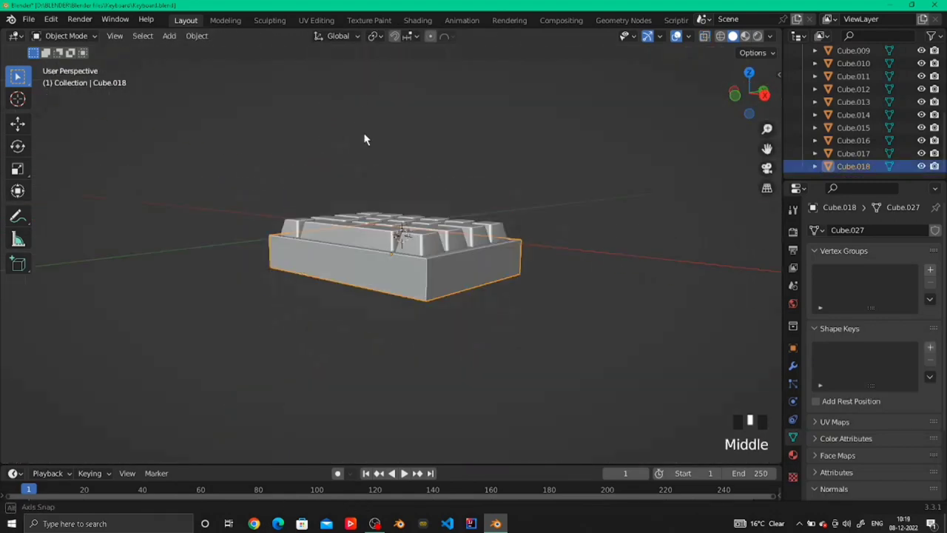
{"action": "key", "text": "Tab"}
{"action": "key", "text": "KP_7"}
{"action": "key", "text": "s"}
{"action": "left_click", "coordinate": [536, 290]}
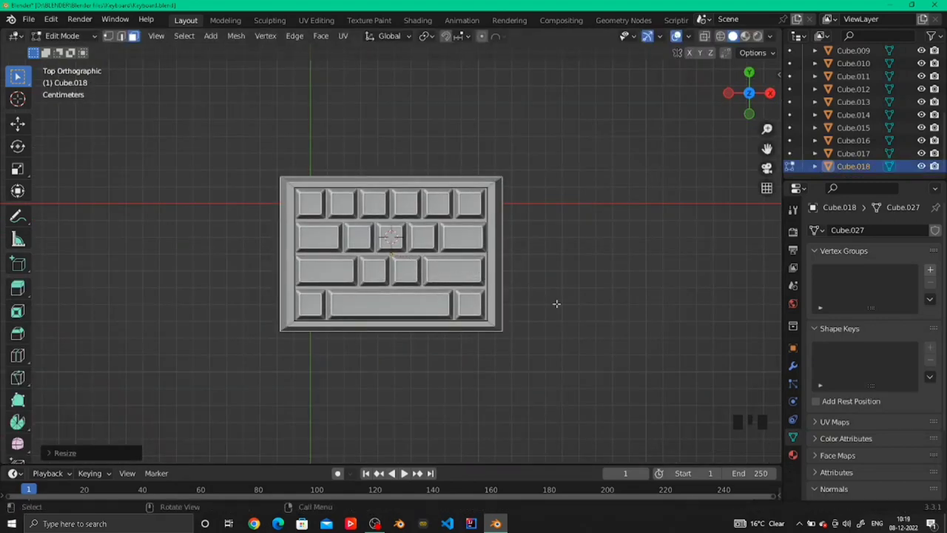
{"action": "middle_click_drag", "start_coordinate": [555, 302], "coordinate": [427, 366]}
{"action": "key", "text": "Tab"}
Scale the base's front and back ends along Z, making the front end shorter so the base tapers toward the front
{"action": "key", "text": "KP_3"}
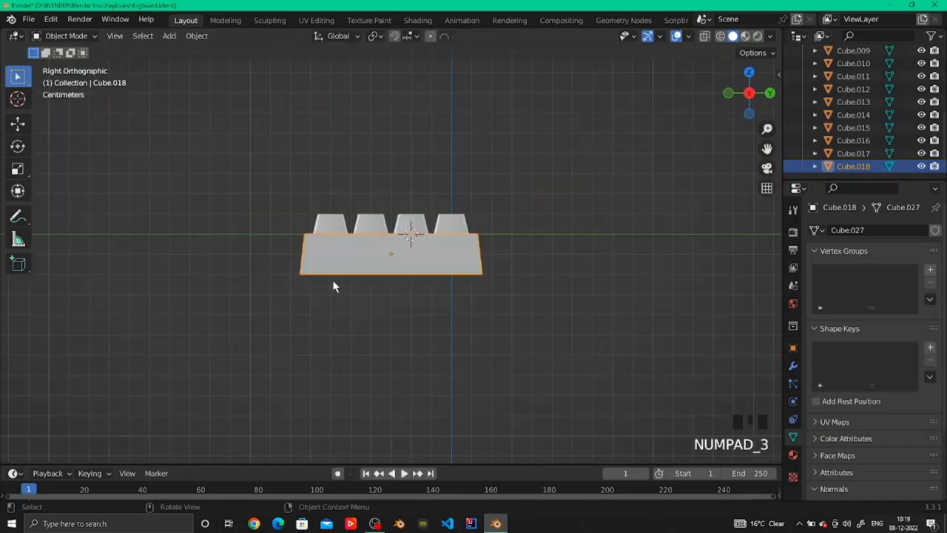
{"action": "key", "text": "Tab"}
{"action": "middle_click_drag", "start_coordinate": [333, 285], "coordinate": [533, 244]}
{"action": "key", "text": "KP_3"}
{"action": "key", "text": "s"}
{"action": "key", "text": "z"}
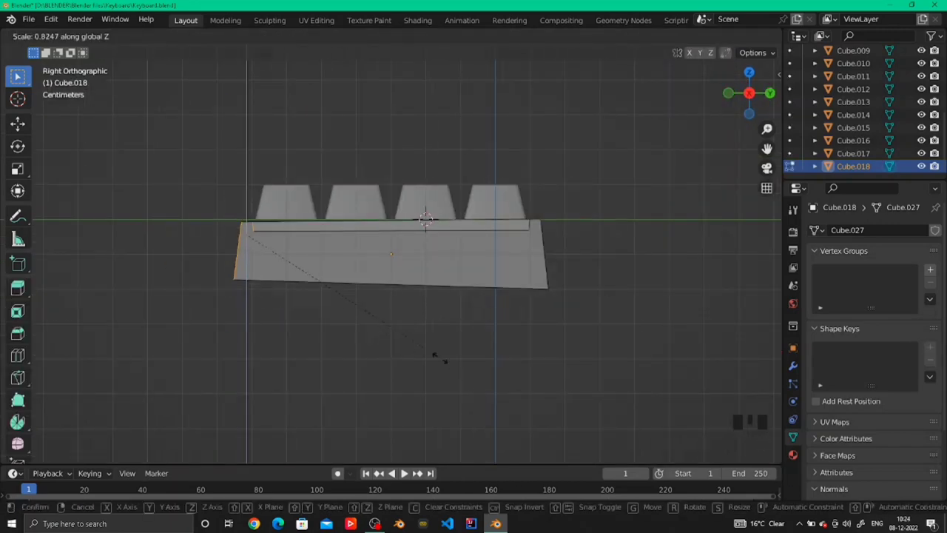
{"action": "left_click", "coordinate": [554, 254]}
{"action": "key", "text": "s"}
{"action": "key", "text": "z"}
{"action": "left_click", "coordinate": [274, 313]}
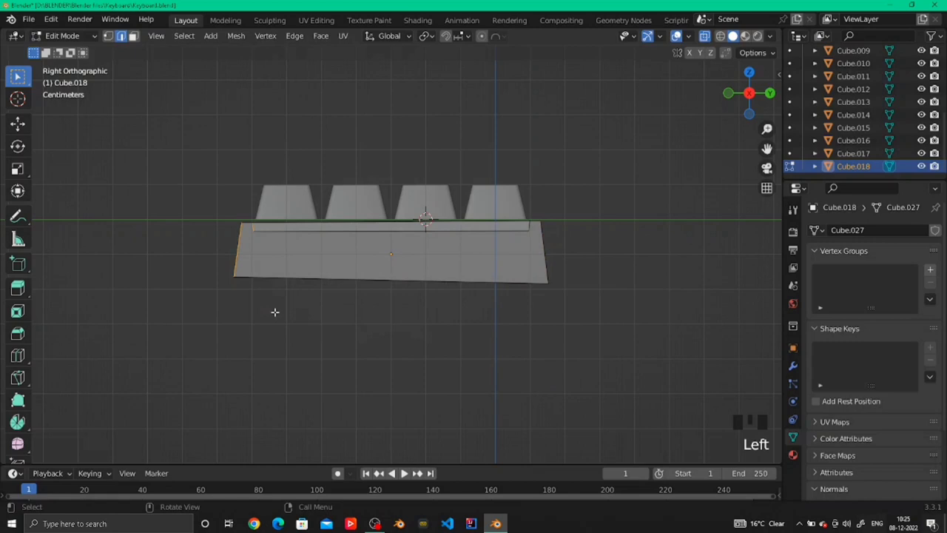
{"action": "key", "text": "s"}
{"action": "key", "text": "z"}
{"action": "left_click", "coordinate": [274, 313]}
{"action": "key", "text": "Tab"}
Rotate the base about 1.9° around X until its underside is level, and lower it slightly along Z
{"action": "scroll", "coordinate": [612, 338], "scroll_direction": "up", "scroll_amount": 2}
{"action": "key", "text": "r"}
{"action": "key", "text": "x"}
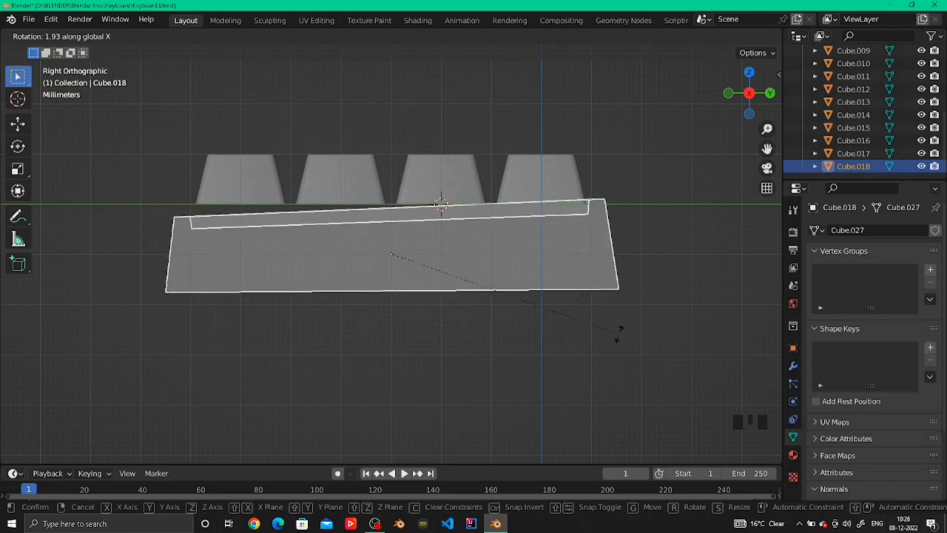
{"action": "left_click", "coordinate": [620, 335]}
{"action": "key", "text": "g"}
{"action": "key", "text": "z"}
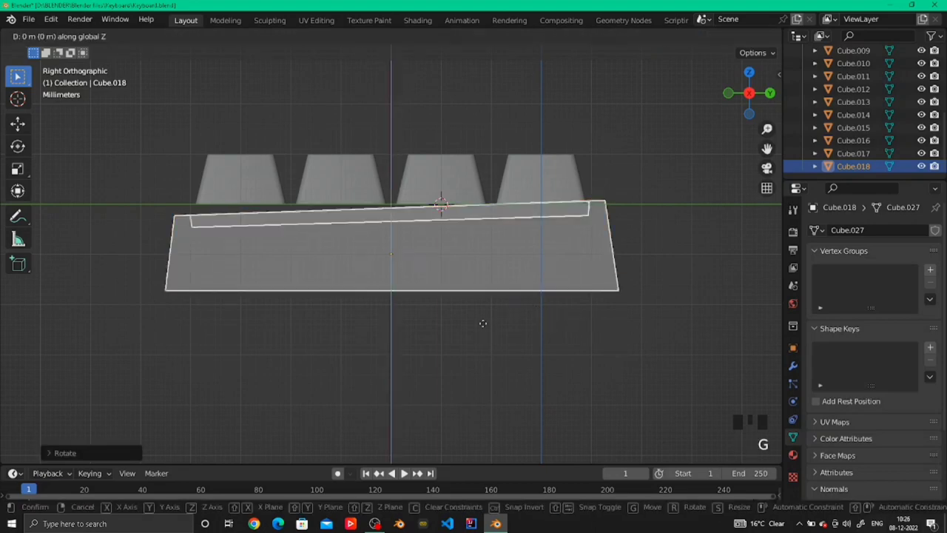
{"action": "left_click", "coordinate": [485, 334]}
Select all keycaps, rotate them around X to match the base's sloped top, and lower them onto it along Z
{"action": "left_click_drag", "start_coordinate": [152, 124], "coordinate": [635, 207]}
{"action": "key", "text": "r"}
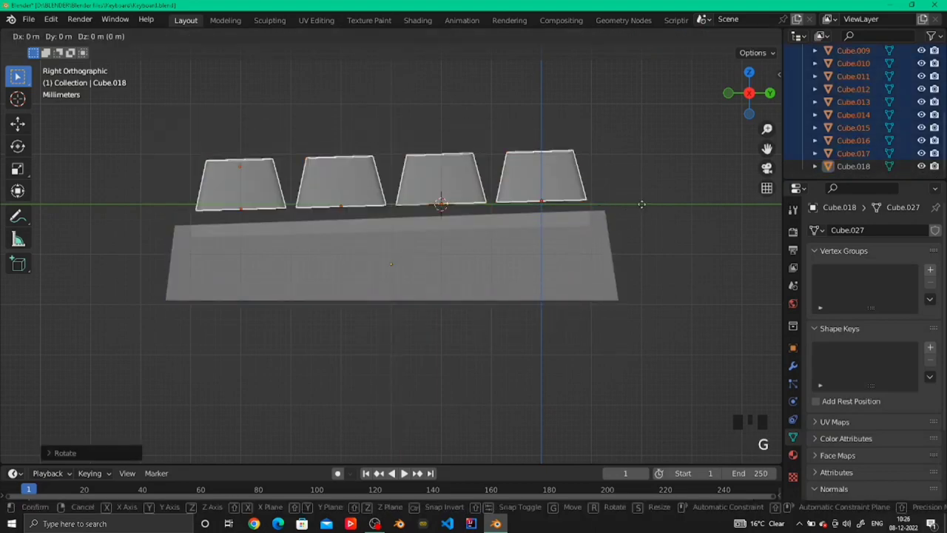
{"action": "key", "text": "z"}
{"action": "left_click", "coordinate": [644, 214]}
{"action": "scroll", "coordinate": [646, 214], "scroll_direction": "up", "scroll_amount": 1}
{"action": "key", "text": "r"}
{"action": "key", "text": "x"}
{"action": "left_click", "coordinate": [646, 214]}
{"action": "key", "text": "r"}
{"action": "key", "text": "x"}
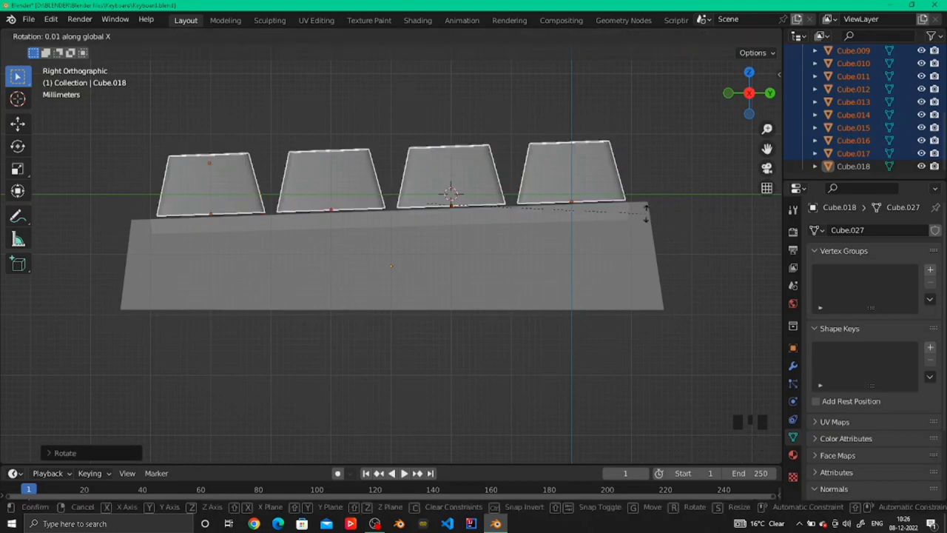
{"action": "left_click", "coordinate": [649, 212]}
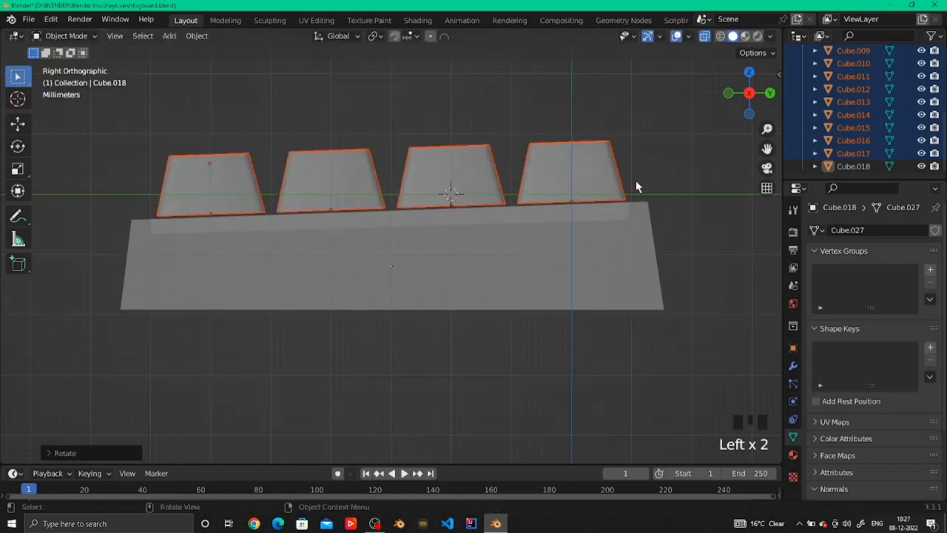
Move the keycaps down into the base's recess and shift them about -0.00016 m along Y
{"action": "key", "text": "g"}
{"action": "left_click", "coordinate": [657, 197]}
{"action": "key", "text": "g"}
{"action": "key", "text": "y"}
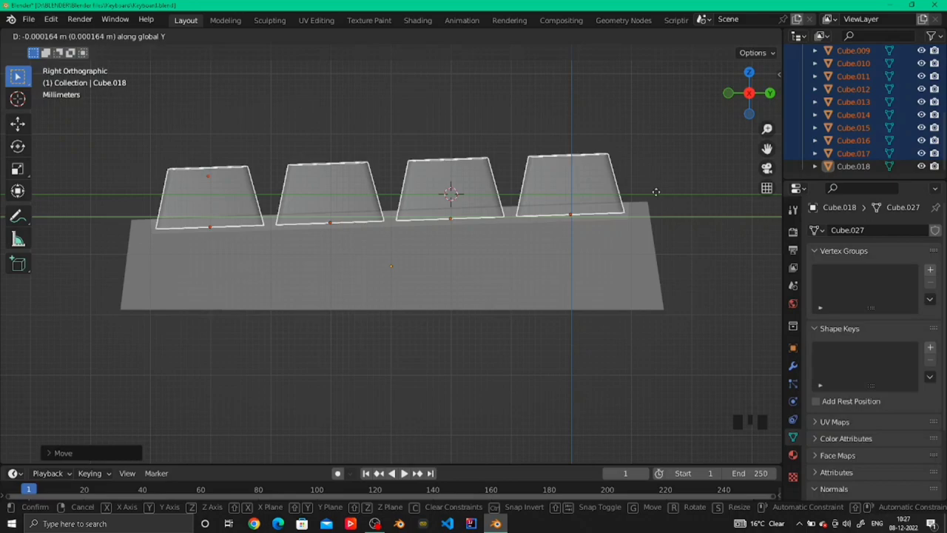
{"action": "left_click", "coordinate": [655, 192]}
Check the tilted keyboard from several angles and save the file
{"action": "middle_click_drag", "start_coordinate": [451, 178], "coordinate": [516, 202]}
{"action": "scroll", "coordinate": [517, 203], "scroll_direction": "down", "scroll_amount": 5}
{"action": "left_click", "coordinate": [518, 196]}
{"action": "middle_click_drag", "start_coordinate": [492, 251], "coordinate": [548, 291]}
{"action": "scroll", "coordinate": [548, 291], "scroll_direction": "down", "scroll_amount": 2}
{"action": "middle_click_drag", "start_coordinate": [326, 315], "coordinate": [493, 310]}
{"action": "key", "text": "ctrl+s"}
Select the four vertical outer corner edges of the keyboard base in Edit Mode
{"action": "left_click", "coordinate": [474, 284]}
{"action": "key", "text": "Tab"}
{"action": "middle_click_drag", "start_coordinate": [459, 285], "coordinate": [323, 324]}
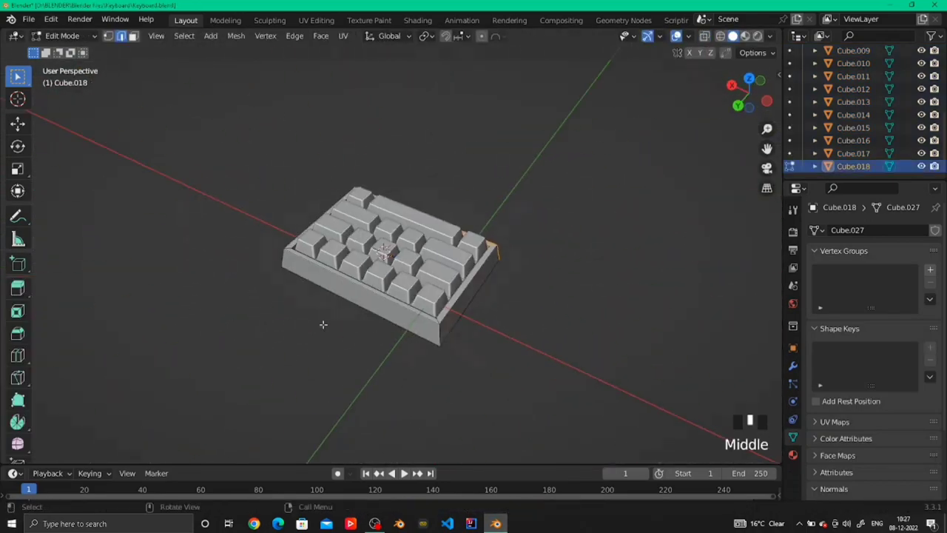
{"action": "key", "text": "Tab"}
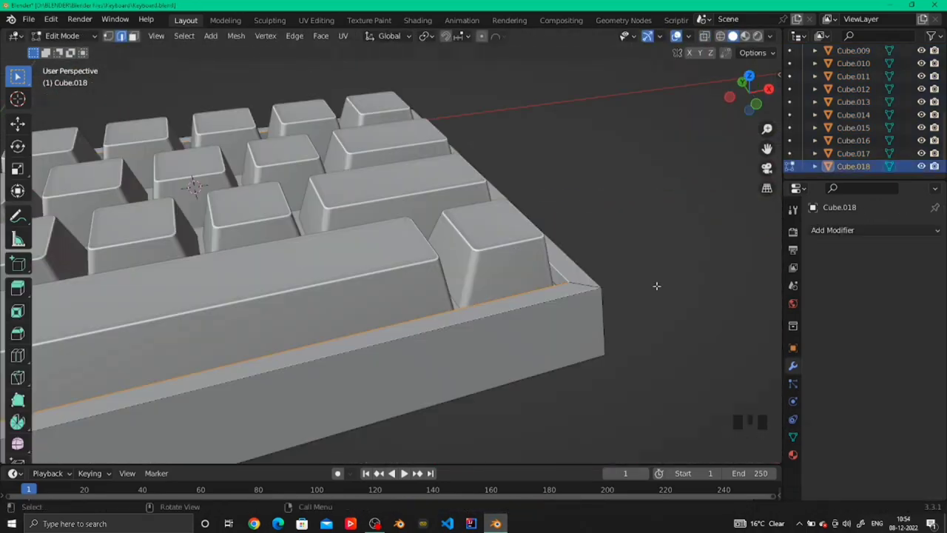
{"action": "key", "text": "Tab"}
{"action": "middle_click_drag", "start_coordinate": [655, 284], "coordinate": [333, 348]}
{"action": "key", "text": "Tab"}
{"action": "left_click", "coordinate": [479, 370]}
{"action": "left_click", "coordinate": [757, 381], "text": "shift"}
{"action": "middle_click_drag", "start_coordinate": [740, 370], "coordinate": [532, 333]}
{"action": "left_click", "coordinate": [666, 303], "text": "shift"}
{"action": "middle_click_drag", "start_coordinate": [666, 303], "coordinate": [392, 338]}
{"action": "scroll", "coordinate": [454, 329], "scroll_direction": "up", "scroll_amount": 2}
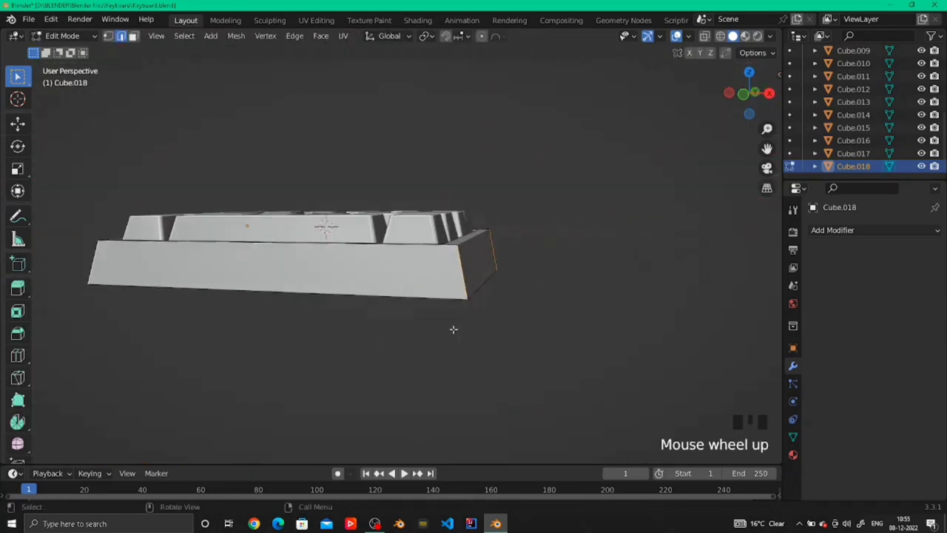
{"action": "middle_click_drag", "start_coordinate": [453, 329], "coordinate": [547, 334]}
Try a three-segment bevel on the base's vertical corner edges, and undo it
{"action": "key", "text": "ctrl+b"}
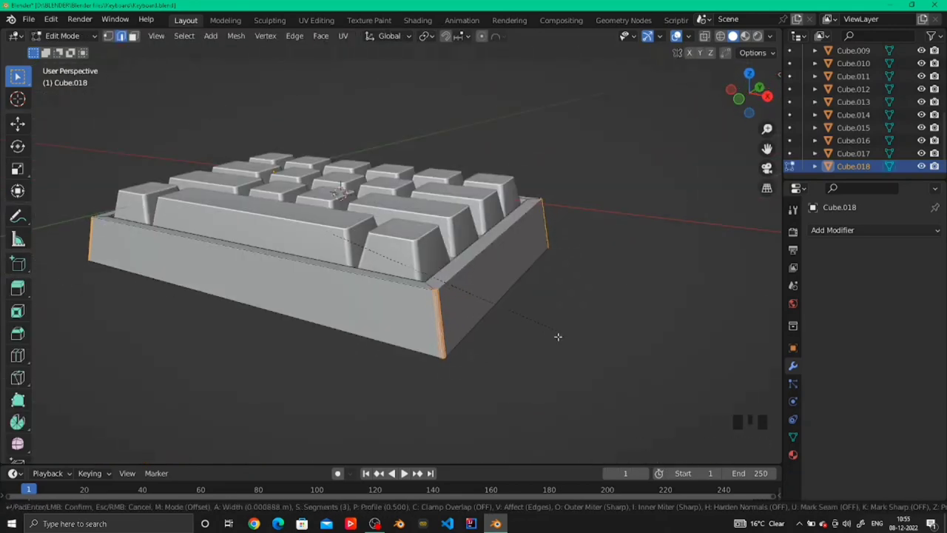
{"action": "left_click", "coordinate": [570, 340]}
{"action": "scroll", "coordinate": [515, 357], "scroll_direction": "down", "scroll_amount": 4}
{"action": "mouse_move", "coordinate": [474, 322]}
{"action": "middle_mouse_down"}
{"action": "mouse_move", "coordinate": [516, 358]}
{"action": "mouse_move", "coordinate": [462, 320]}
{"action": "mouse_move", "coordinate": [467, 338]}
{"action": "middle_mouse_up"}
{"action": "key", "text": "KP_7"}
{"action": "scroll", "coordinate": [449, 353], "scroll_direction": "down", "scroll_amount": 1}
{"action": "key", "text": "ctrl+z"}
Bevel the base's four vertical corner edges by about 0.0039 m with three segments
{"action": "key", "text": "ctrl+b"}
{"action": "scroll", "coordinate": [467, 318], "scroll_direction": "up", "scroll_amount": 4}
{"action": "key", "text": "Tab"}
{"action": "right_click", "coordinate": [593, 259]}
{"action": "left_click", "coordinate": [793, 437]}
{"action": "left_click", "coordinate": [835, 489]}
{"action": "left_click", "coordinate": [863, 421]}
{"action": "key", "text": "ctrl+z"}
{"action": "key", "text": "ctrl+z"}
{"action": "key", "text": "ctrl+z"}
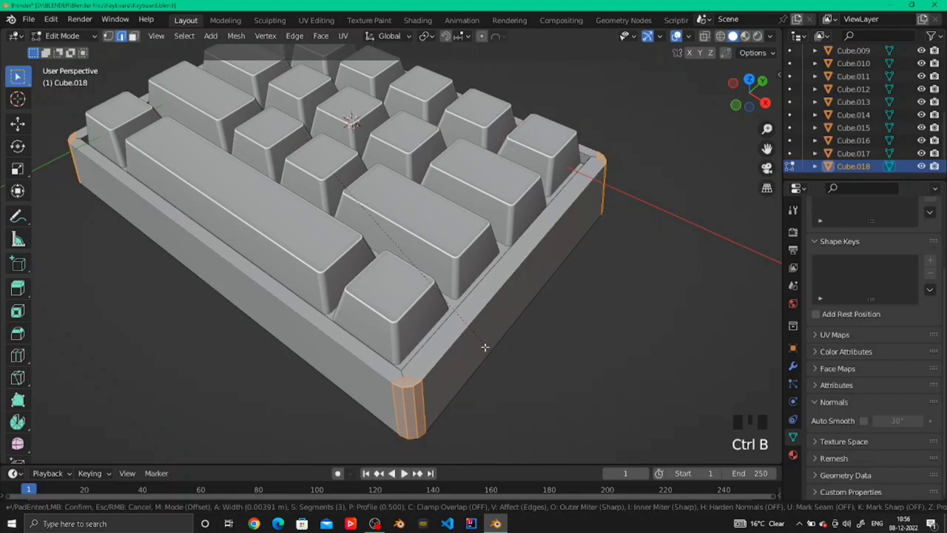
Shade the base smooth and enable Auto Smooth at 30°
{"action": "key", "text": "Tab"}
{"action": "right_click", "coordinate": [597, 231]}
{"action": "left_click", "coordinate": [597, 231]}
{"action": "left_click", "coordinate": [864, 420]}
{"action": "scroll", "coordinate": [444, 315], "scroll_direction": "down", "scroll_amount": 5}
{"action": "middle_click_drag", "start_coordinate": [400, 311], "coordinate": [455, 324]}
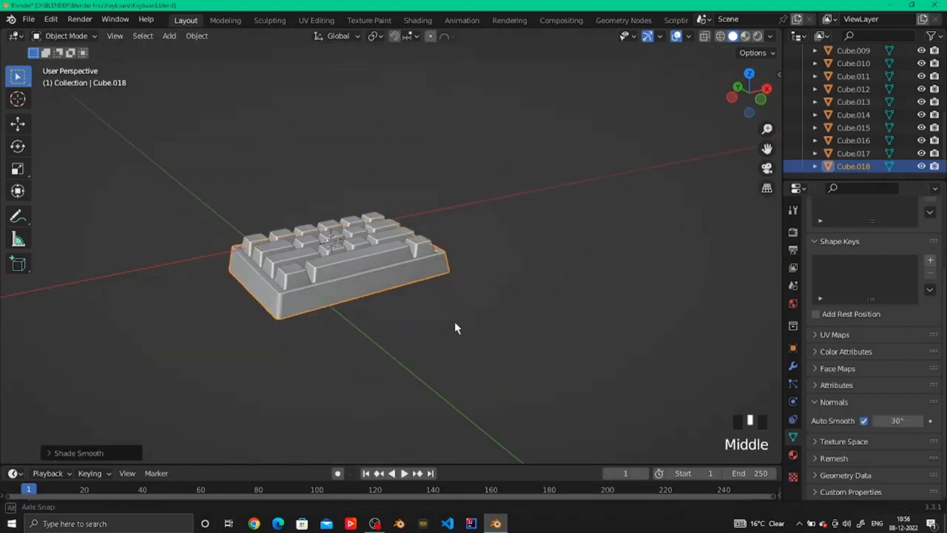
Select the outer edge loop around the base's top rim and give it a small two-segment bevel
{"action": "scroll", "coordinate": [479, 333], "scroll_direction": "up", "scroll_amount": 6}
{"action": "middle_click_drag", "start_coordinate": [389, 310], "coordinate": [442, 291]}
{"action": "key", "text": "Tab"}
{"action": "left_click", "coordinate": [442, 291], "text": "alt"}
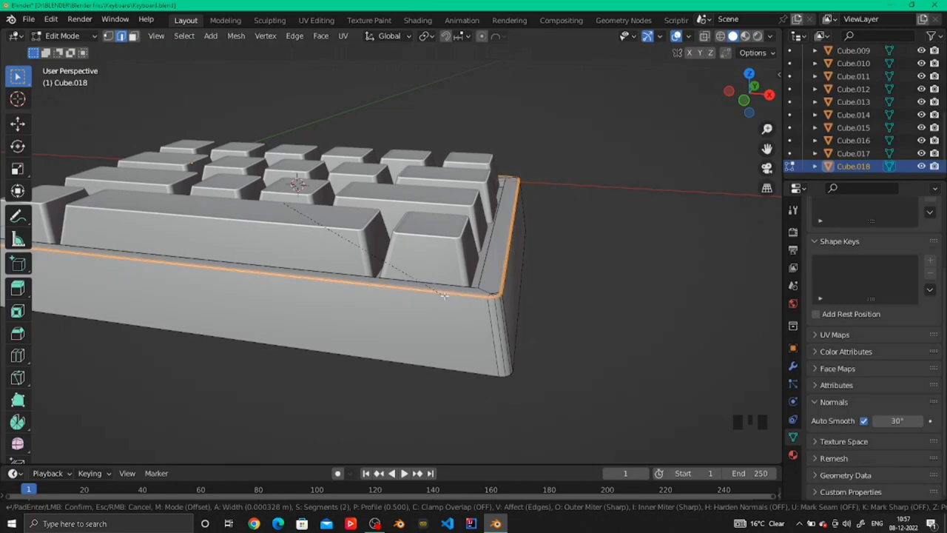
{"action": "key", "text": "ctrl+b"}
{"action": "left_click", "coordinate": [453, 303]}
{"action": "key", "text": "Tab"}
{"action": "scroll", "coordinate": [490, 294], "scroll_direction": "down", "scroll_amount": 4}
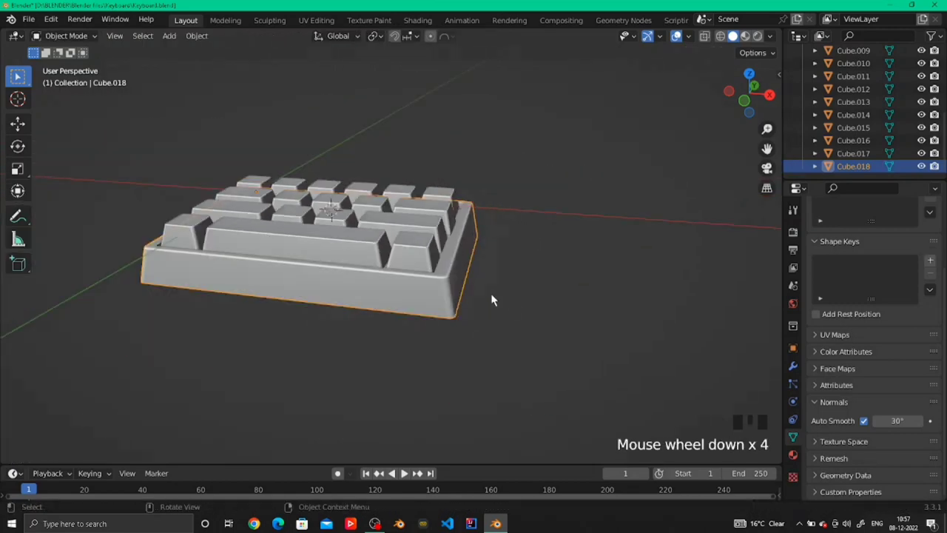
Select the edge loop around the base's underside and bevel it slightly
{"action": "middle_click_drag", "start_coordinate": [509, 348], "coordinate": [485, 288]}
{"action": "key", "text": "Tab"}
{"action": "left_click", "coordinate": [472, 302], "text": "alt"}
{"action": "key", "text": "ctrl+b"}
{"action": "left_click", "coordinate": [511, 347]}
{"action": "scroll", "coordinate": [484, 288], "scroll_direction": "up", "scroll_amount": 4}
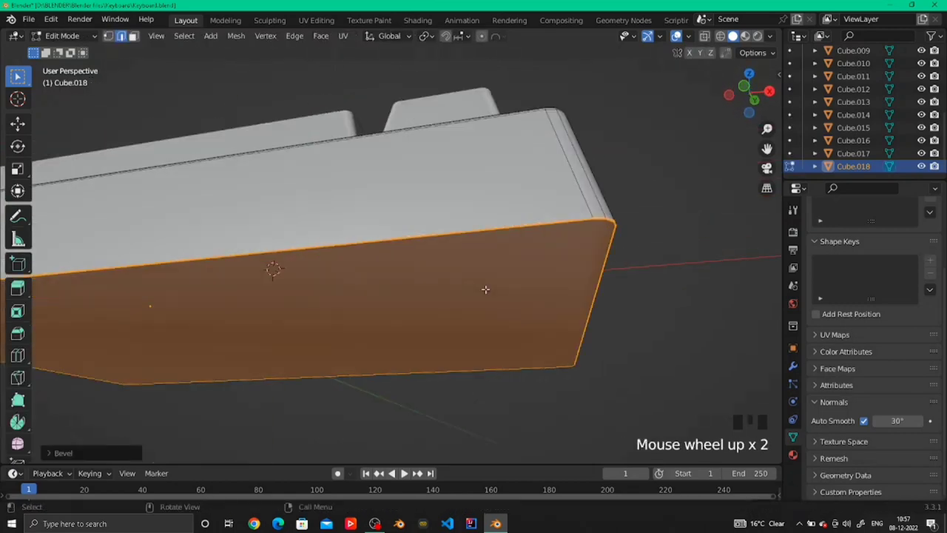
Undo the last underside bevel, bevel that edge loop again by about 0.001 m, and shade the base smooth
{"action": "key", "text": "ctrl+z"}
{"action": "key", "text": "ctrl+b"}
{"action": "scroll", "coordinate": [489, 289], "scroll_direction": "down", "scroll_amount": 1}
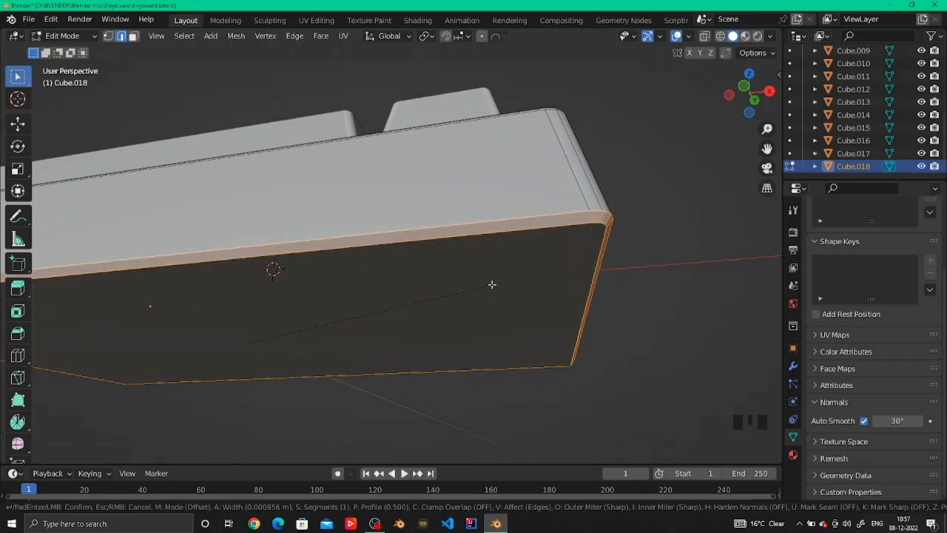
{"action": "scroll", "coordinate": [489, 286], "scroll_direction": "up", "scroll_amount": 1}
{"action": "left_click", "coordinate": [489, 286]}
{"action": "key", "text": "Tab"}
{"action": "right_click", "coordinate": [482, 248]}
{"action": "left_click", "coordinate": [481, 247]}
{"action": "scroll", "coordinate": [405, 345], "scroll_direction": "down", "scroll_amount": 3}
{"action": "middle_click_drag", "start_coordinate": [368, 335], "coordinate": [385, 366]}
{"action": "scroll", "coordinate": [385, 363], "scroll_direction": "down", "scroll_amount": 5}
{"action": "scroll", "coordinate": [518, 311], "scroll_direction": "up", "scroll_amount": 8}
Select the inner edge loops around the base's key recess and give them a small bevel
{"action": "key", "text": "Tab"}
{"action": "scroll", "coordinate": [609, 271], "scroll_direction": "down", "scroll_amount": 4}
{"action": "middle_click_drag", "start_coordinate": [608, 311], "coordinate": [592, 407]}
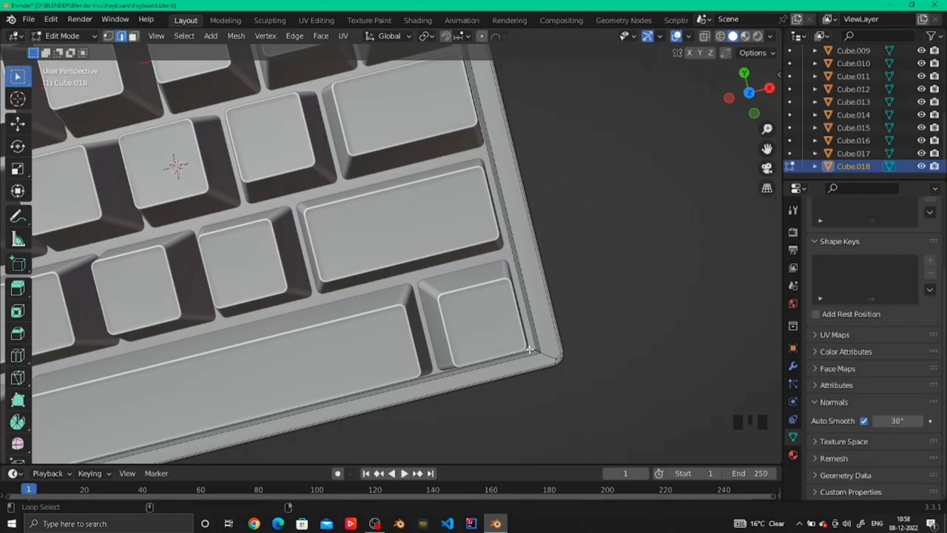
{"action": "left_click", "coordinate": [529, 349], "text": "alt"}
{"action": "scroll", "coordinate": [518, 340], "scroll_direction": "down", "scroll_amount": 2}
{"action": "middle_click_drag", "start_coordinate": [170, 278], "coordinate": [429, 261], "text": "shift"}
{"action": "left_click", "coordinate": [326, 341], "text": "shift"}
{"action": "scroll", "coordinate": [333, 333], "scroll_direction": "up", "scroll_amount": 3}
{"action": "middle_click_drag", "start_coordinate": [392, 96], "coordinate": [409, 296], "text": "shift"}
{"action": "left_click", "coordinate": [415, 178], "text": "shift"}
{"action": "middle_click_drag", "start_coordinate": [621, 370], "coordinate": [529, 336]}
{"action": "key", "text": "ctrl+b"}
{"action": "left_click", "coordinate": [602, 338]}
{"action": "key", "text": "Tab"}
{"action": "scroll", "coordinate": [613, 314], "scroll_direction": "down", "scroll_amount": 6}
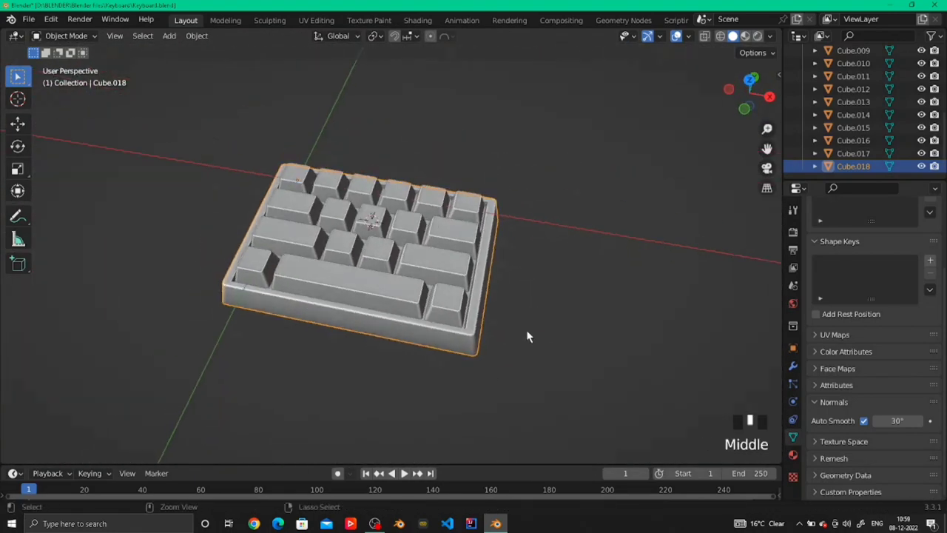
{"action": "scroll", "coordinate": [503, 285], "scroll_direction": "down", "scroll_amount": 2}
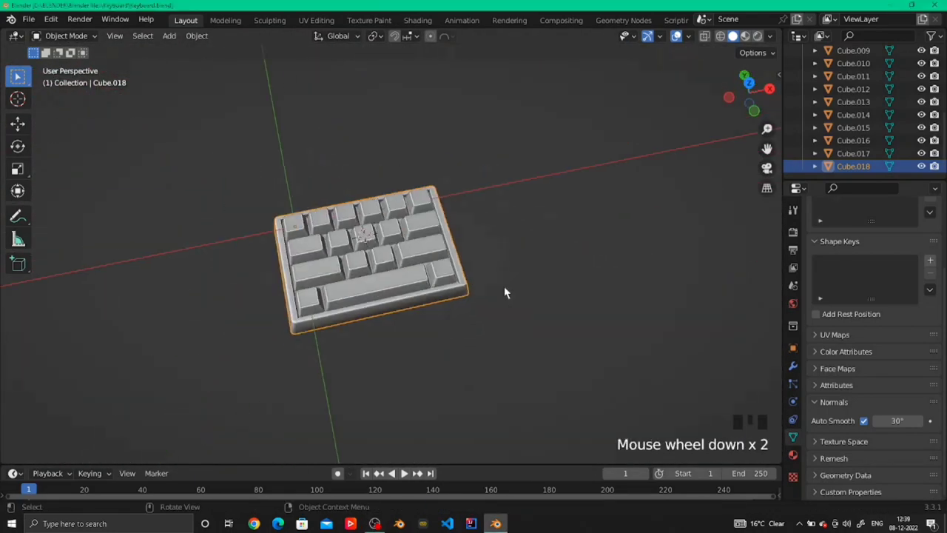
Split the 3D viewport into two areas and turn the second one into a Shader Editor without its sidebar
{"action": "middle_click_drag", "start_coordinate": [504, 286], "coordinate": [531, 302]}
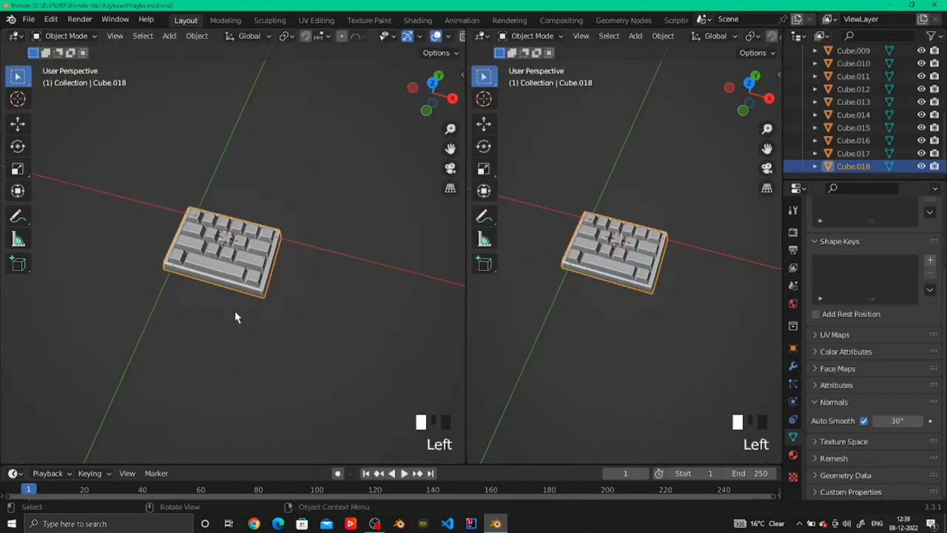
{"action": "middle_click_drag", "start_coordinate": [235, 311], "coordinate": [253, 306]}
{"action": "scroll", "coordinate": [255, 304], "scroll_direction": "up", "scroll_amount": 3}
{"action": "left_click", "coordinate": [482, 37]}
{"action": "left_click", "coordinate": [496, 155]}
{"action": "key", "text": "n"}
Select one more edge loop on the keyboard base and bevel it, then return to Object Mode
{"action": "scroll", "coordinate": [362, 348], "scroll_direction": "up", "scroll_amount": 4}
{"action": "key", "text": "Tab"}
{"action": "middle_click_drag", "start_coordinate": [364, 350], "coordinate": [338, 347]}
{"action": "scroll", "coordinate": [383, 344], "scroll_direction": "up", "scroll_amount": 4}
{"action": "left_click", "coordinate": [314, 348], "text": "alt"}
{"action": "key", "text": "ctrl+b"}
{"action": "key", "text": "Tab"}
{"action": "scroll", "coordinate": [282, 331], "scroll_direction": "down", "scroll_amount": 5}
{"action": "scroll", "coordinate": [253, 299], "scroll_direction": "down", "scroll_amount": 2}
{"action": "middle_click_drag", "start_coordinate": [233, 311], "coordinate": [215, 293]}
Select the first keycap of the top row, widen the Shader Editor showing its material nodes, and view the keyboard from above
{"action": "left_click", "coordinate": [93, 212]}
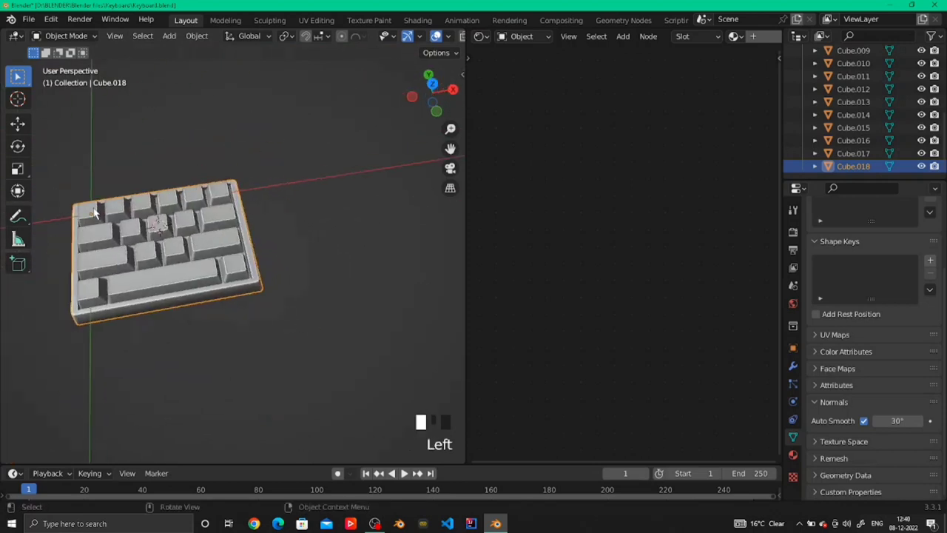
{"action": "scroll", "coordinate": [626, 291], "scroll_direction": "up", "scroll_amount": 10}
{"action": "scroll", "coordinate": [598, 369], "scroll_direction": "down", "scroll_amount": 3}
{"action": "middle_click_drag", "start_coordinate": [598, 368], "coordinate": [681, 345], "text": "shift"}
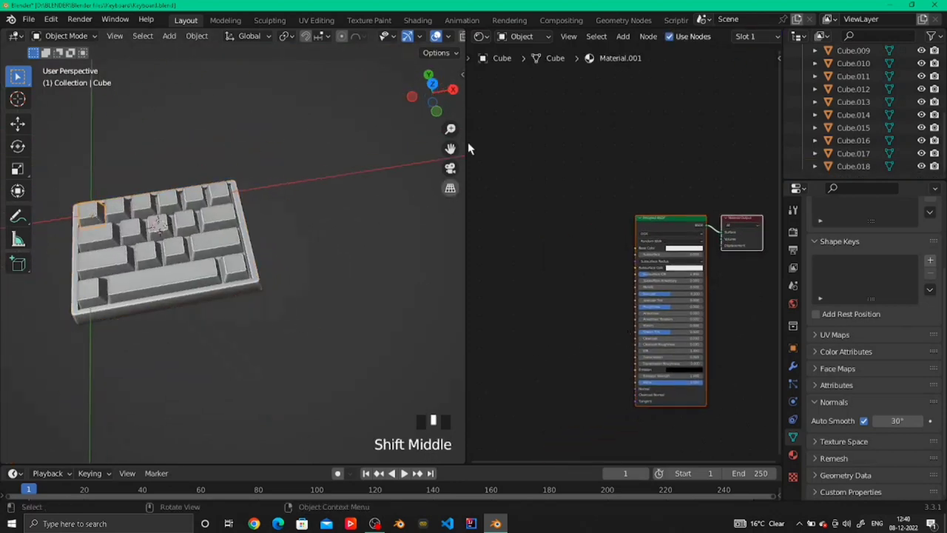
{"action": "left_click_drag", "start_coordinate": [466, 145], "coordinate": [404, 159]}
{"action": "key", "text": "KP_7"}
{"action": "middle_click_drag", "start_coordinate": [174, 299], "coordinate": [254, 328], "text": "shift"}
{"action": "left_click_drag", "start_coordinate": [404, 322], "coordinate": [372, 319]}
{"action": "middle_click_drag", "start_coordinate": [487, 315], "coordinate": [491, 283], "text": "shift"}
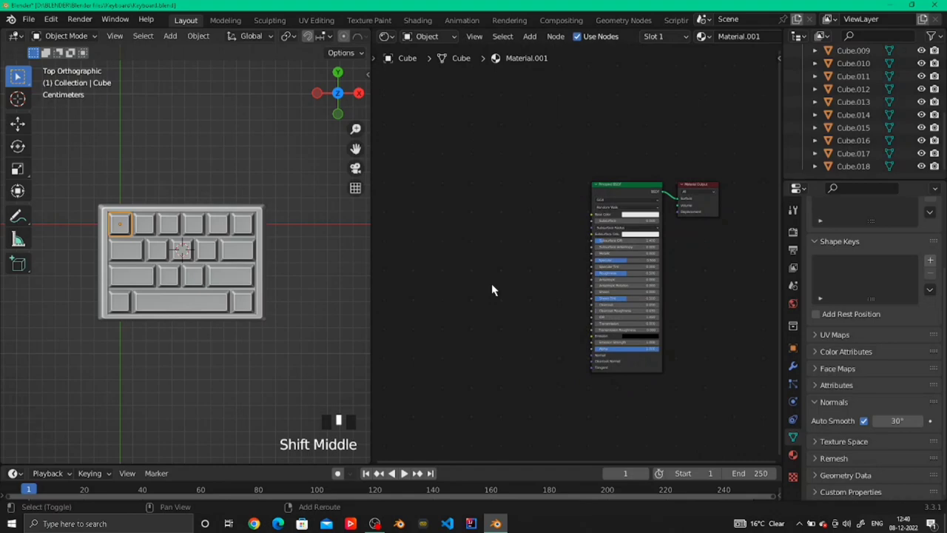
Add an Image Texture node to the keycap's material and connect its Color to the Principled BSDF Base Color
{"action": "scroll", "coordinate": [492, 281], "scroll_direction": "up", "scroll_amount": 4}
{"action": "key", "text": "shift+a"}
{"action": "left_click", "coordinate": [457, 280]}
{"action": "type", "text": "im"}
{"action": "left_click", "coordinate": [479, 297]}
{"action": "left_click", "coordinate": [432, 205]}
{"action": "left_click_drag", "start_coordinate": [507, 195], "coordinate": [604, 194]}
Load Picsart_22-12-08_12-18-53-393.jpg into the Image Texture node and preview the material in the keyboard viewport
{"action": "left_click", "coordinate": [485, 216]}
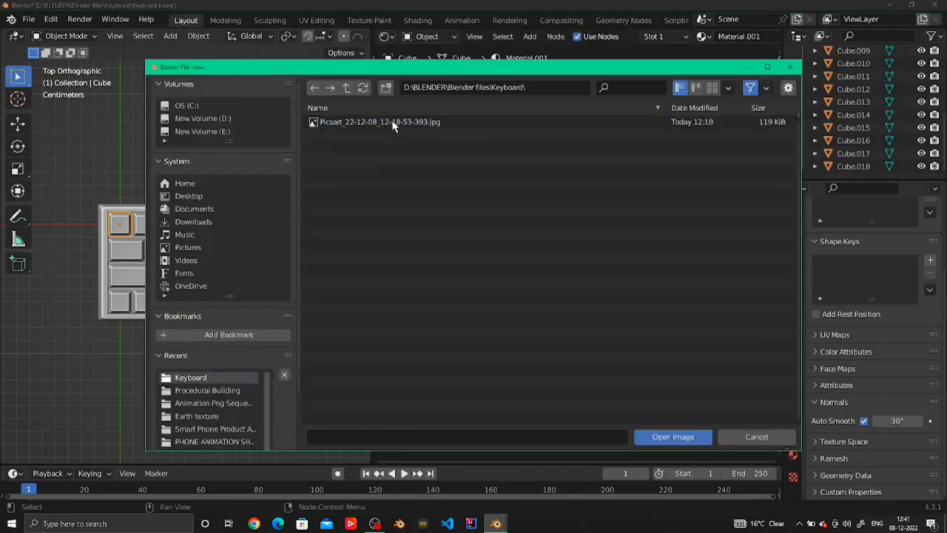
{"action": "left_click", "coordinate": [393, 124]}
{"action": "left_click", "coordinate": [672, 438]}
{"action": "left_click", "coordinate": [289, 378]}
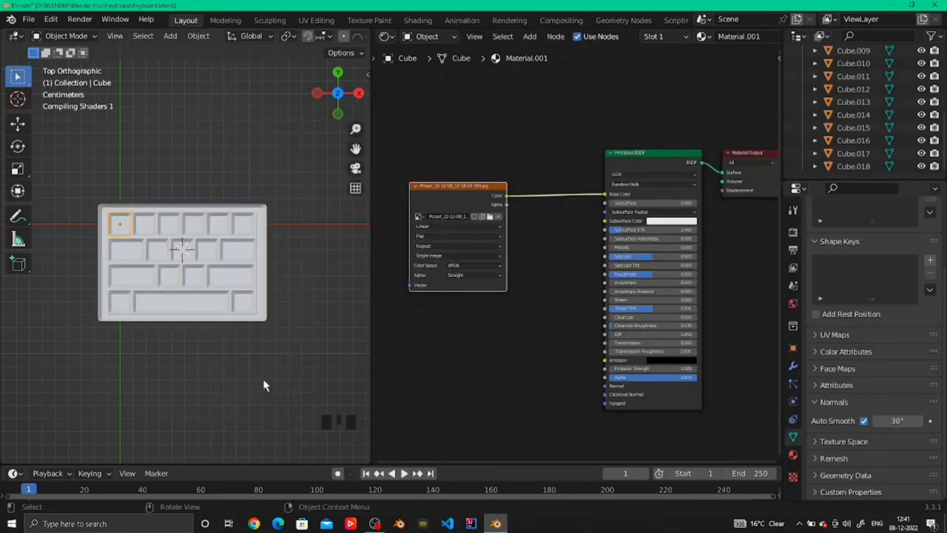
{"action": "left_click", "coordinate": [793, 233]}
{"action": "scroll", "coordinate": [869, 287], "scroll_direction": "up", "scroll_amount": 3}
Change the Shader Editor area to the UV Editor and display the key-legend image Picsart_22-12-08_12-18-53-393.jpg
{"action": "left_click", "coordinate": [391, 36]}
{"action": "left_click", "coordinate": [405, 100]}
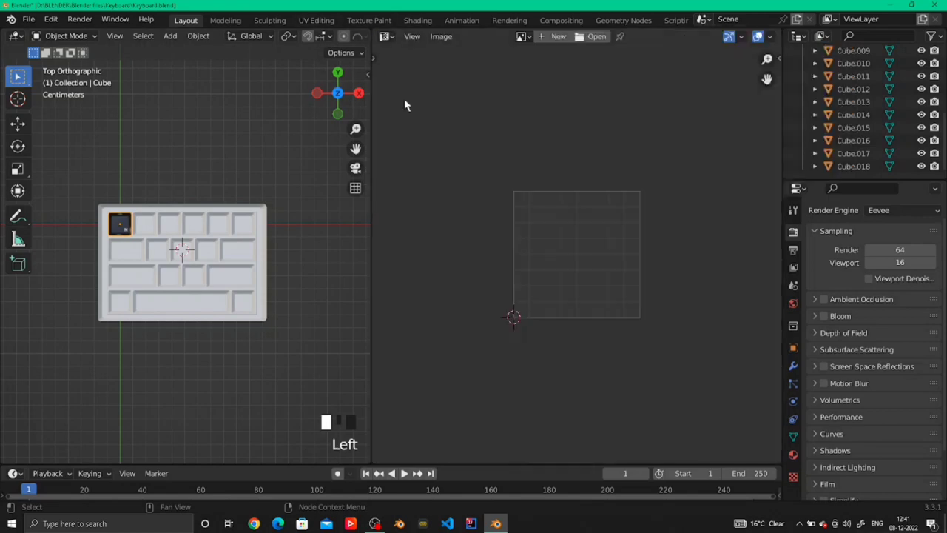
{"action": "left_click", "coordinate": [523, 36]}
{"action": "left_click", "coordinate": [584, 57]}
{"action": "scroll", "coordinate": [577, 252], "scroll_direction": "down", "scroll_amount": 9}
{"action": "scroll", "coordinate": [120, 229], "scroll_direction": "up", "scroll_amount": 3}
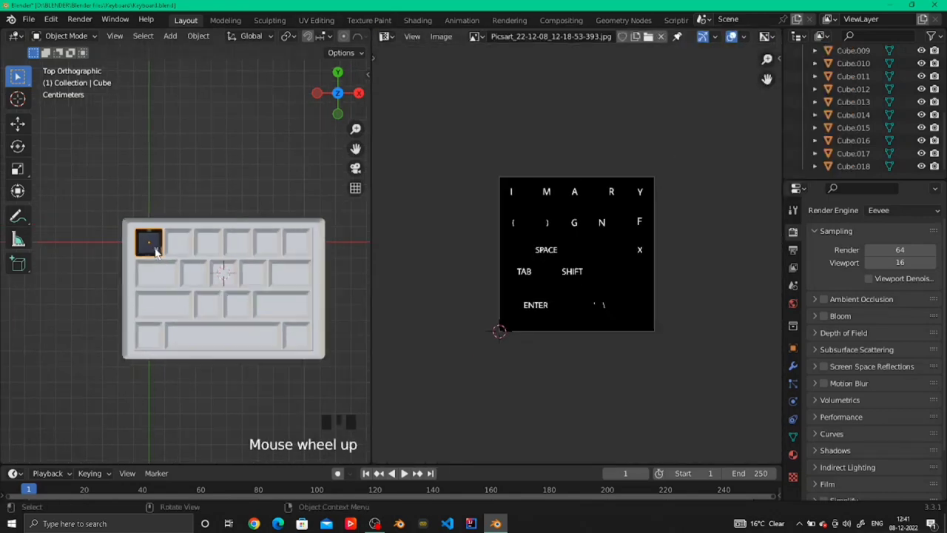
Fit the UV square of the keycap's top face over the letter I in the legend image
{"action": "key", "text": "Tab"}
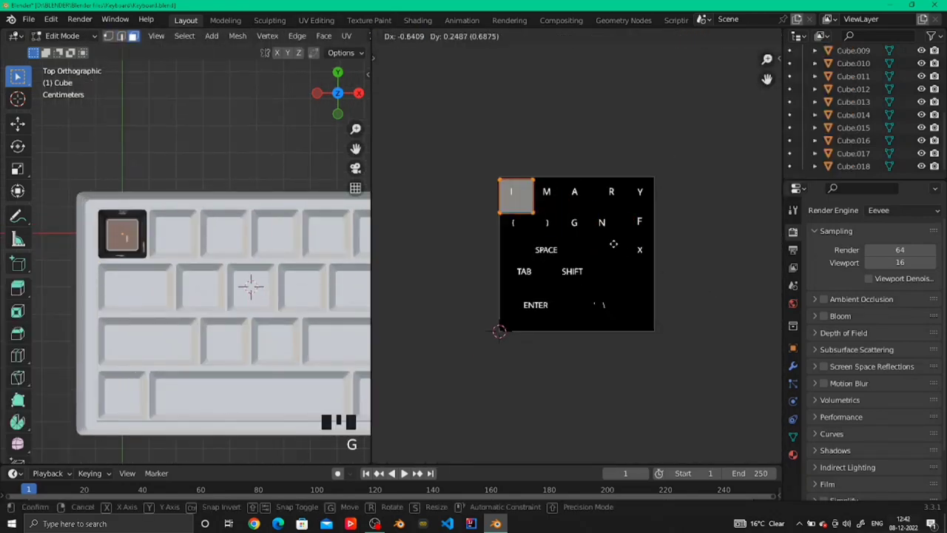
{"action": "left_click", "coordinate": [609, 238]}
{"action": "scroll", "coordinate": [122, 233], "scroll_direction": "up", "scroll_amount": 3}
{"action": "middle_click_drag", "start_coordinate": [111, 222], "coordinate": [253, 287], "text": "shift"}
{"action": "scroll", "coordinate": [253, 287], "scroll_direction": "up", "scroll_amount": 2}
{"action": "key", "text": "g"}
{"action": "key", "text": "x"}
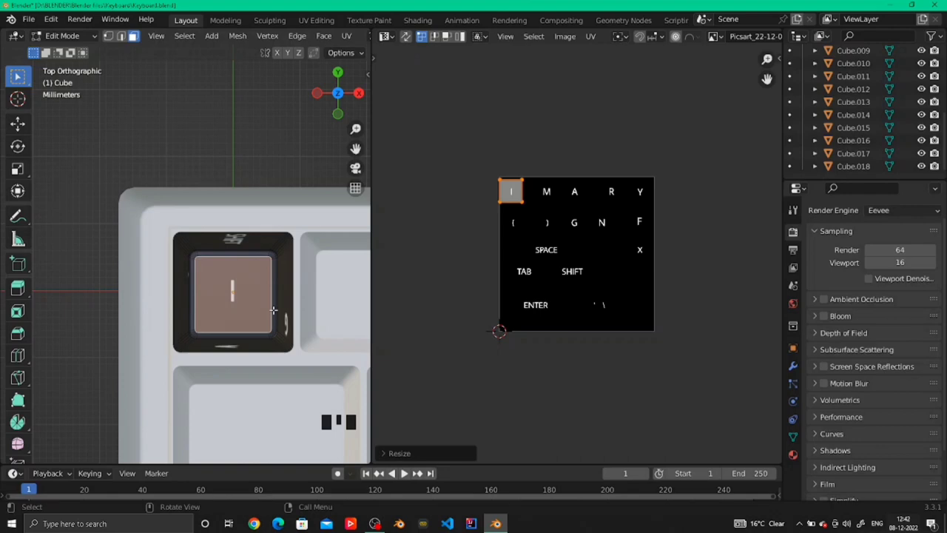
Invert the face selection and shrink the UVs of the keycap's remaining faces onto a blank area of the image
{"action": "key", "text": "ctrl+i"}
{"action": "key", "text": "s"}
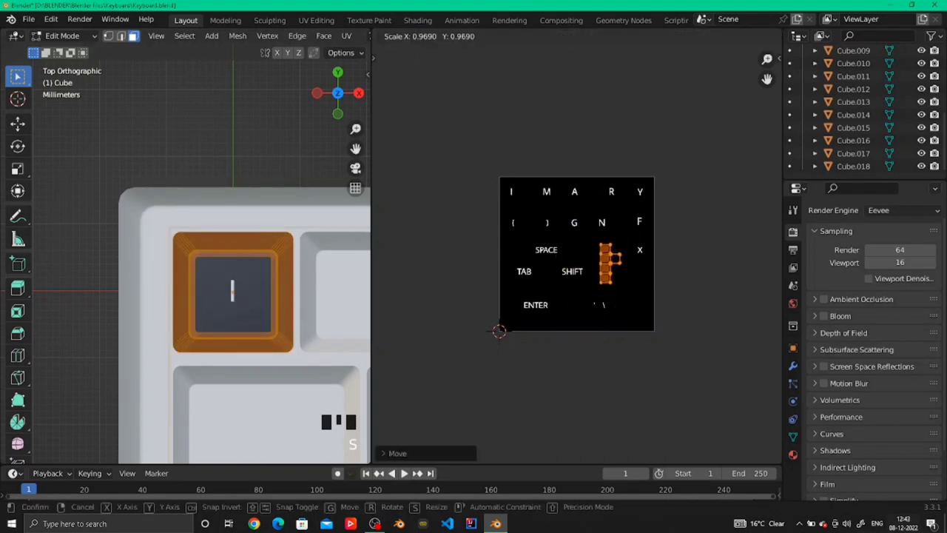
{"action": "key", "text": "Tab"}
{"action": "middle_click_drag", "start_coordinate": [304, 304], "coordinate": [268, 279]}
{"action": "scroll", "coordinate": [222, 282], "scroll_direction": "down", "scroll_amount": 9}
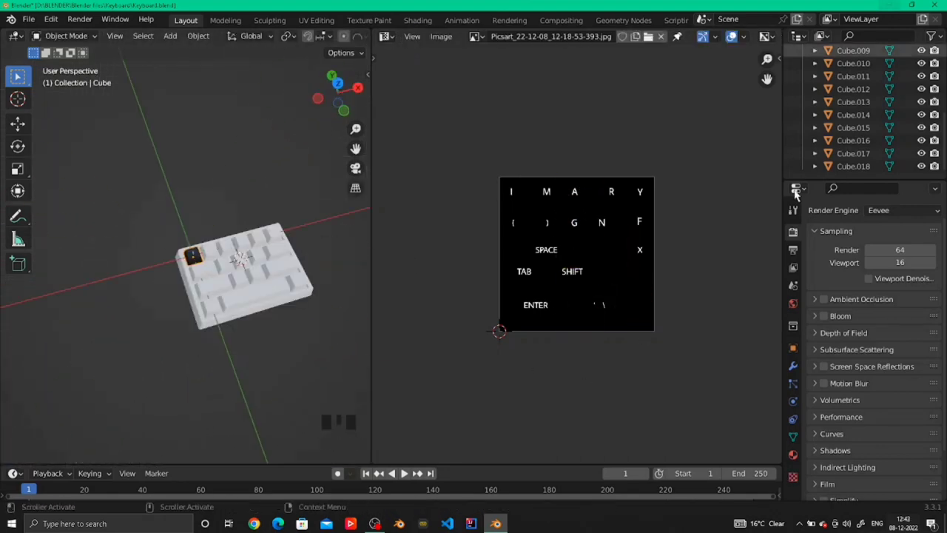
Adjust the image's display channels and check the keycap's Image Texture node in the Shader Editor
{"action": "left_click", "coordinate": [767, 37]}
{"action": "left_click", "coordinate": [785, 66]}
{"action": "key", "text": "Tab"}
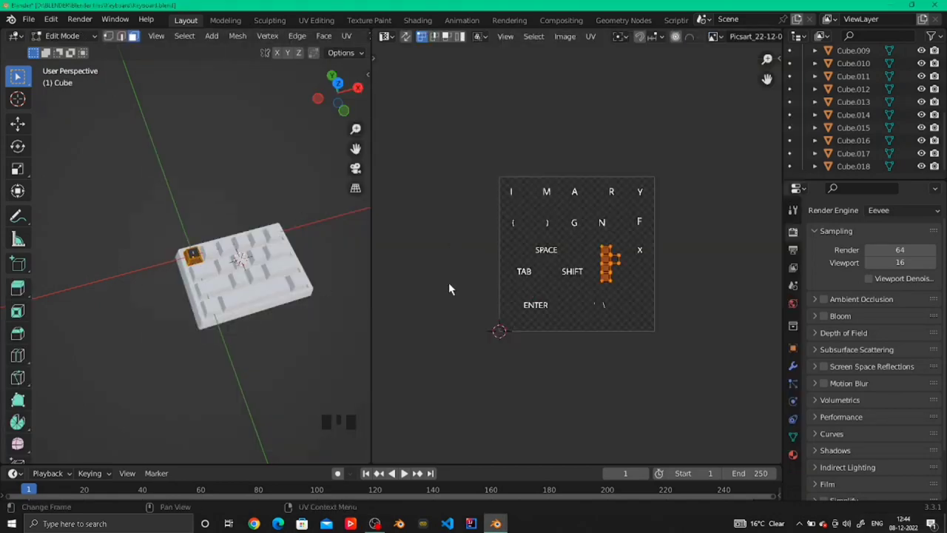
{"action": "scroll", "coordinate": [448, 288], "scroll_direction": "down", "scroll_amount": 4}
{"action": "left_click", "coordinate": [387, 36]}
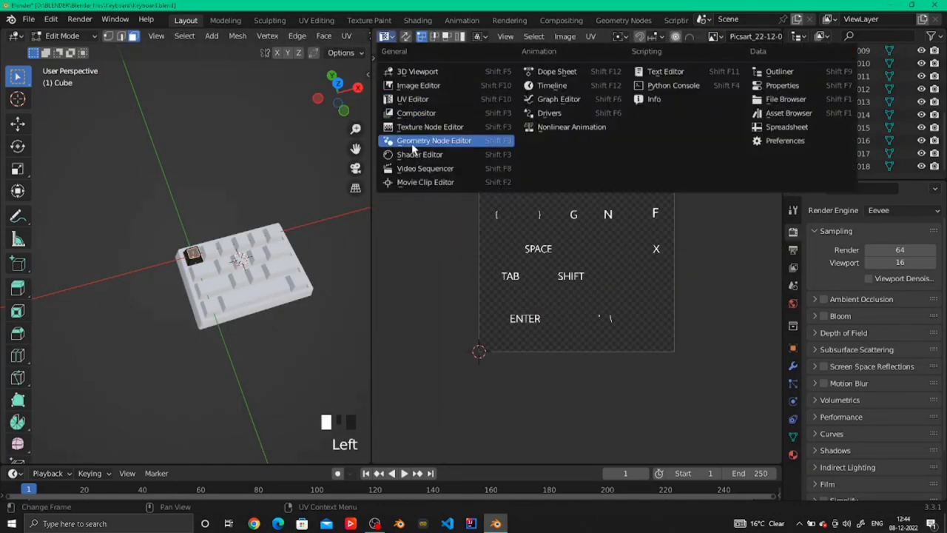
{"action": "left_click", "coordinate": [414, 141]}
{"action": "left_click", "coordinate": [462, 231]}
{"action": "scroll", "coordinate": [478, 277], "scroll_direction": "up", "scroll_amount": 5}
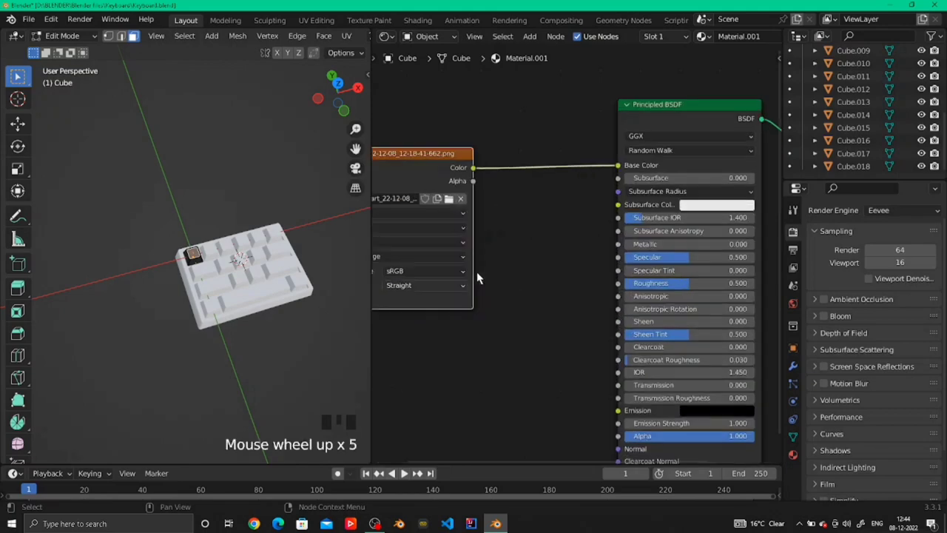
{"action": "key", "text": "Tab"}
{"action": "scroll", "coordinate": [244, 282], "scroll_direction": "up", "scroll_amount": 8}
{"action": "scroll", "coordinate": [528, 219], "scroll_direction": "down", "scroll_amount": 5}
{"action": "key", "text": "KP_7"}
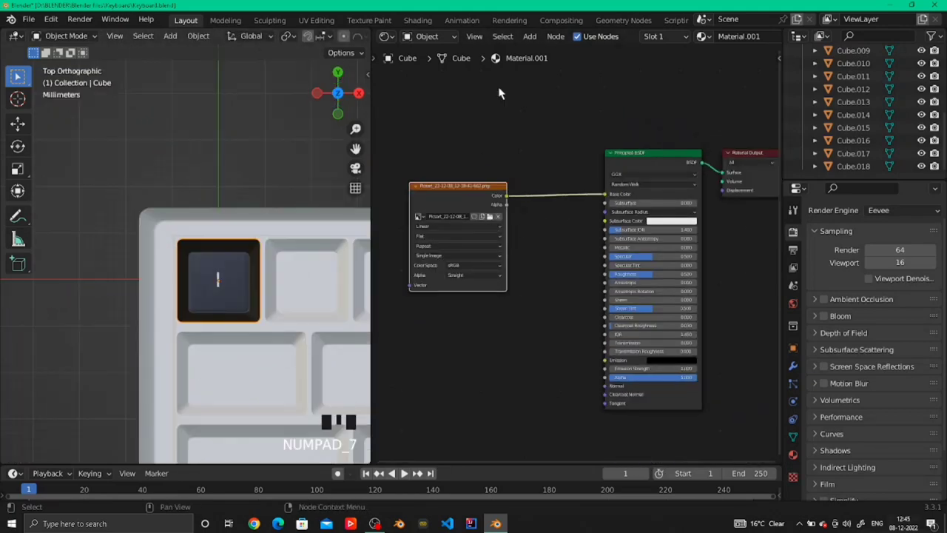
Return to the UV Editor and shift the top face's UVs slightly along Y to align the letter I
{"action": "left_click", "coordinate": [386, 37]}
{"action": "left_click", "coordinate": [413, 98]}
{"action": "key", "text": "Tab"}
{"action": "left_click", "coordinate": [231, 293]}
{"action": "scroll", "coordinate": [534, 182], "scroll_direction": "up", "scroll_amount": 2}
{"action": "key", "text": "g"}
{"action": "key", "text": "y"}
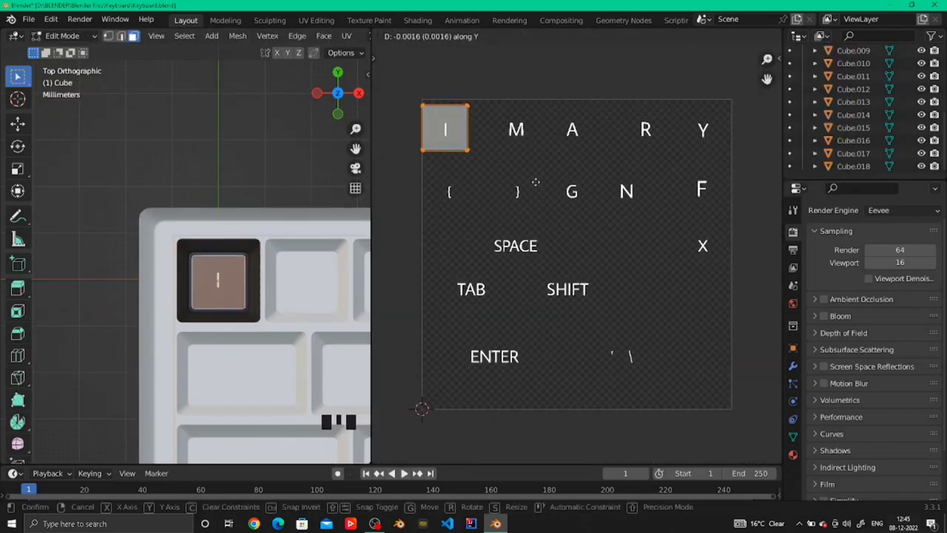
{"action": "left_click", "coordinate": [537, 183]}
Recheck the placement of the top face's UVs on the letter I, leave Edit Mode, and view the whole keyboard
{"action": "key", "text": "Tab"}
{"action": "scroll", "coordinate": [185, 258], "scroll_direction": "up", "scroll_amount": 1}
{"action": "right_click", "coordinate": [185, 297]}
{"action": "mouse_move", "coordinate": [188, 326]}
{"action": "left_click", "coordinate": [270, 339]}
{"action": "key", "text": "Tab"}
{"action": "key", "text": "g"}
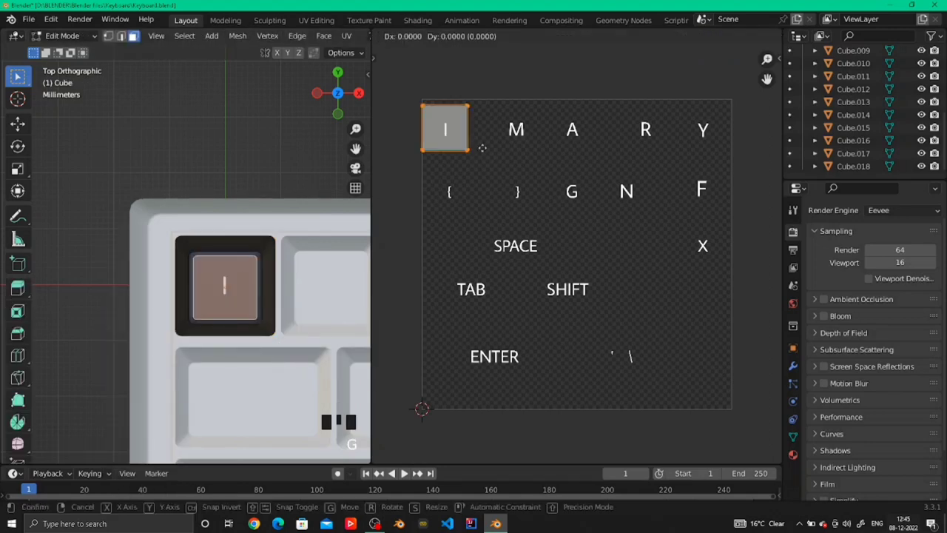
{"action": "left_click", "coordinate": [482, 148]}
{"action": "key", "text": "Tab"}
{"action": "scroll", "coordinate": [265, 311], "scroll_direction": "down", "scroll_amount": 3}
{"action": "middle_click_drag", "start_coordinate": [264, 311], "coordinate": [222, 281]}
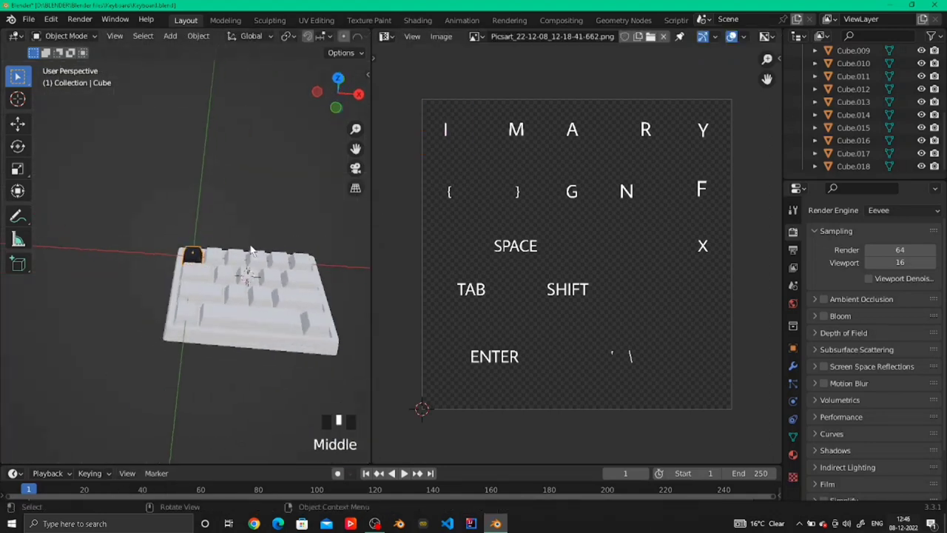
Display Picsart_22-12-08_12-18-41-662.png in the image area, then bring back the keycap's nodes in the Shader Editor
{"action": "key", "text": "KP_7"}
{"action": "left_click", "coordinate": [477, 36]}
{"action": "left_click", "coordinate": [565, 70]}
{"action": "left_click", "coordinate": [523, 36]}
{"action": "left_click", "coordinate": [558, 58]}
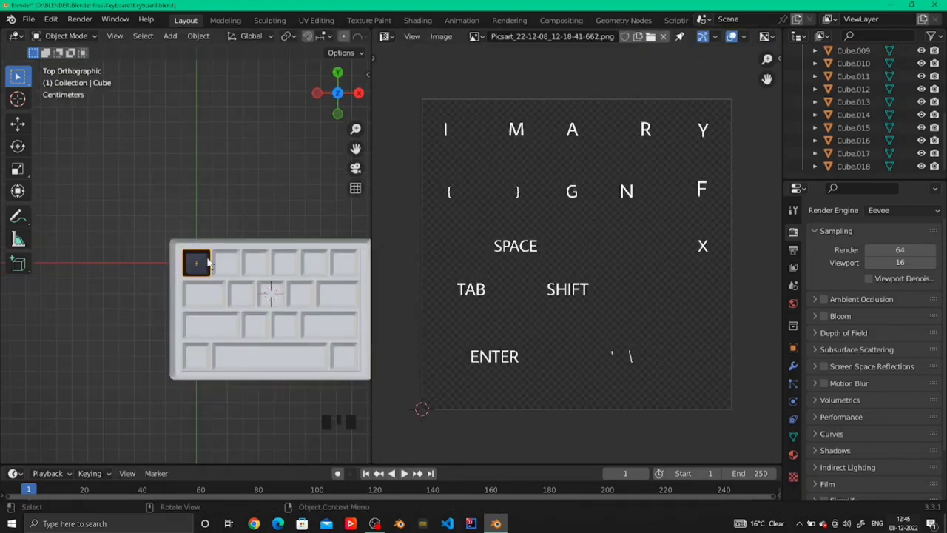
{"action": "key", "text": "Tab"}
{"action": "key", "text": "Tab"}
{"action": "left_click", "coordinate": [386, 36]}
{"action": "left_click", "coordinate": [425, 152]}
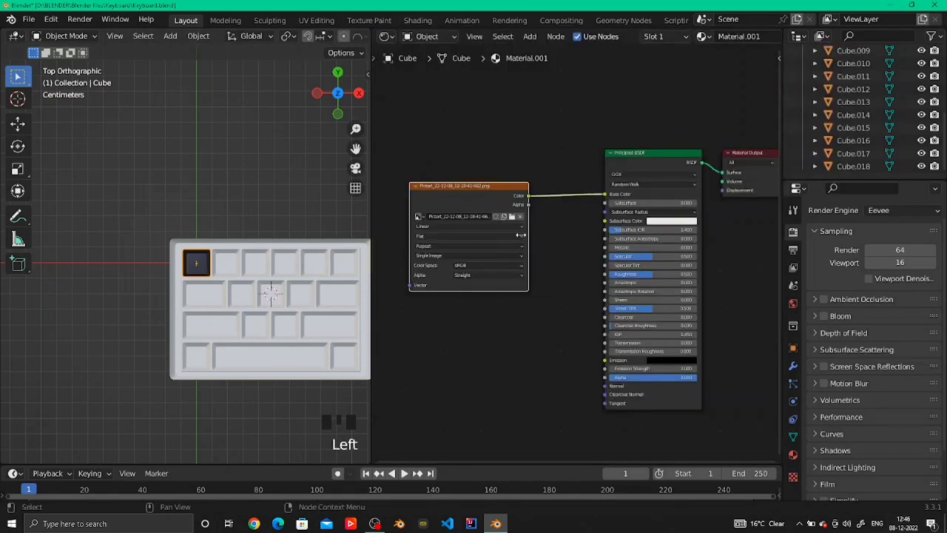
{"action": "left_click_drag", "start_coordinate": [521, 235], "coordinate": [506, 236]}
{"action": "scroll", "coordinate": [207, 265], "scroll_direction": "up", "scroll_amount": 7}
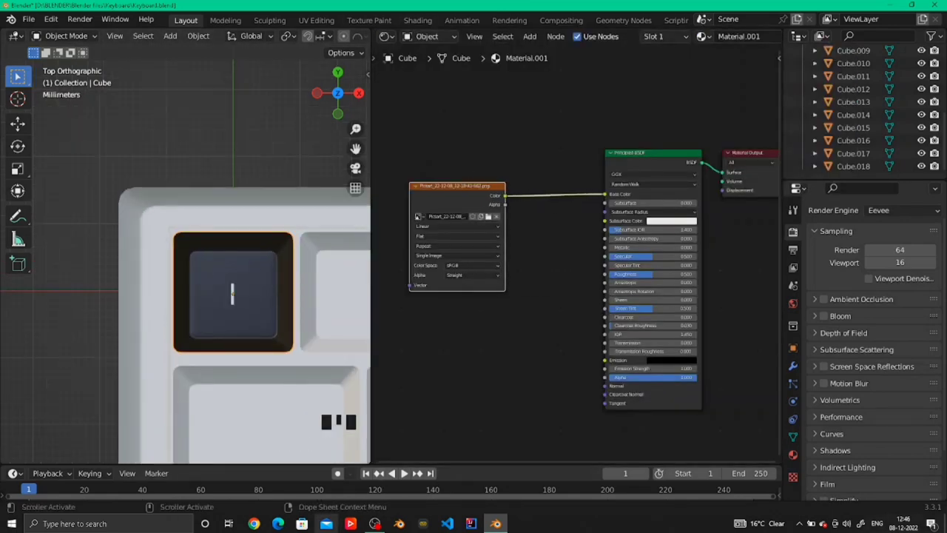
{"action": "left_click", "coordinate": [375, 523]}
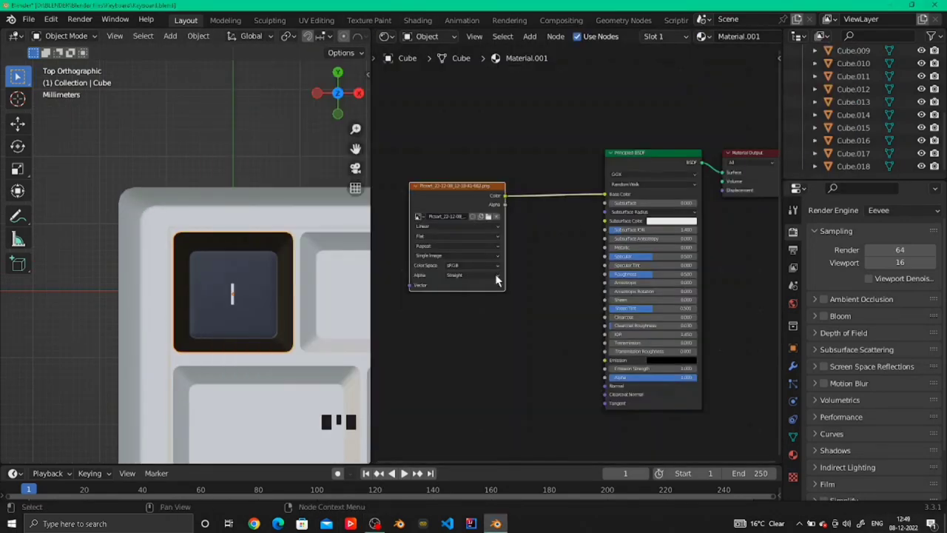
Split the Shader Editor area horizontally, make the lower half a 3D Viewport, and switch it from solid to material shading
{"action": "left_click_drag", "start_coordinate": [376, 460], "coordinate": [388, 261]}
{"action": "left_click", "coordinate": [389, 271]}
{"action": "left_click", "coordinate": [419, 304]}
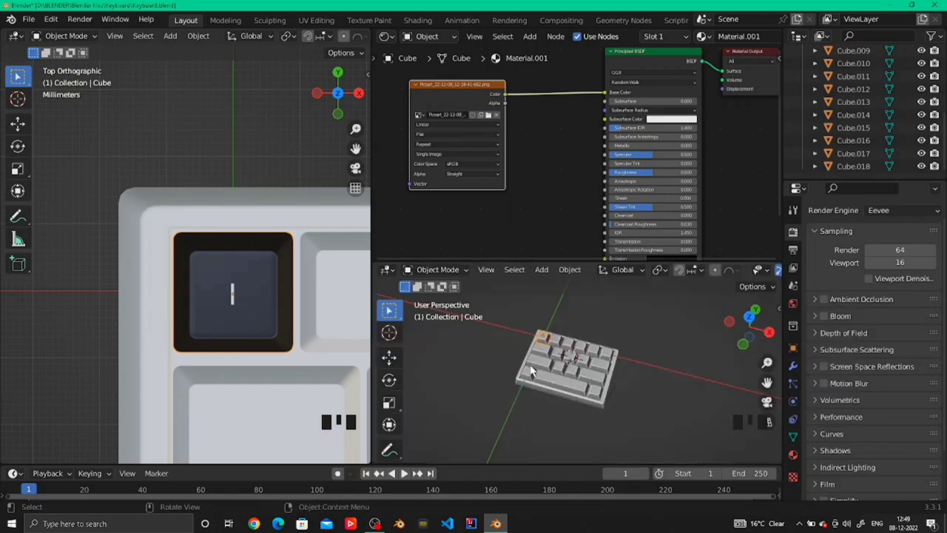
{"action": "key", "text": "z"}
{"action": "left_click", "coordinate": [611, 381]}
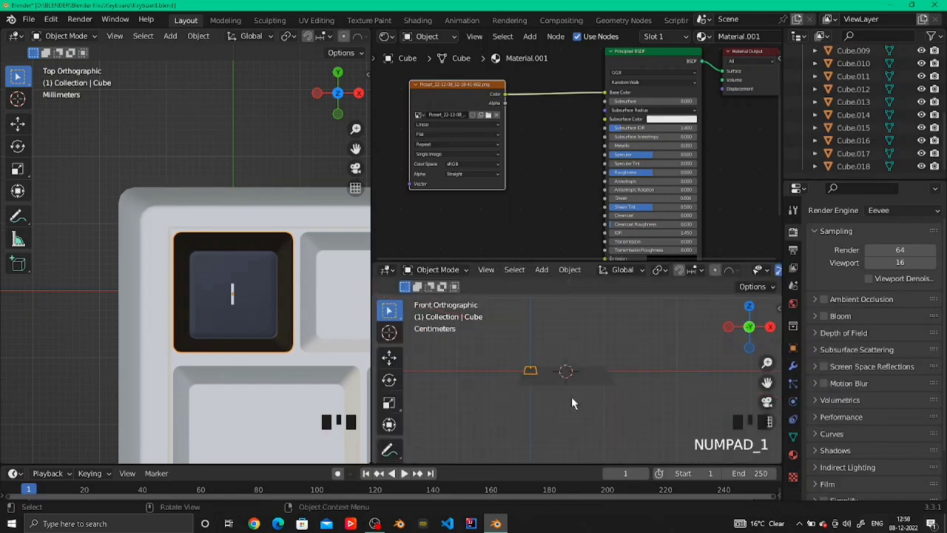
Add a plane mesh and lower it along Z to the keyboard's underside in front view
{"action": "middle_click_drag", "start_coordinate": [572, 403], "coordinate": [569, 328]}
{"action": "key", "text": "KP_1"}
{"action": "key", "text": "shift+a"}
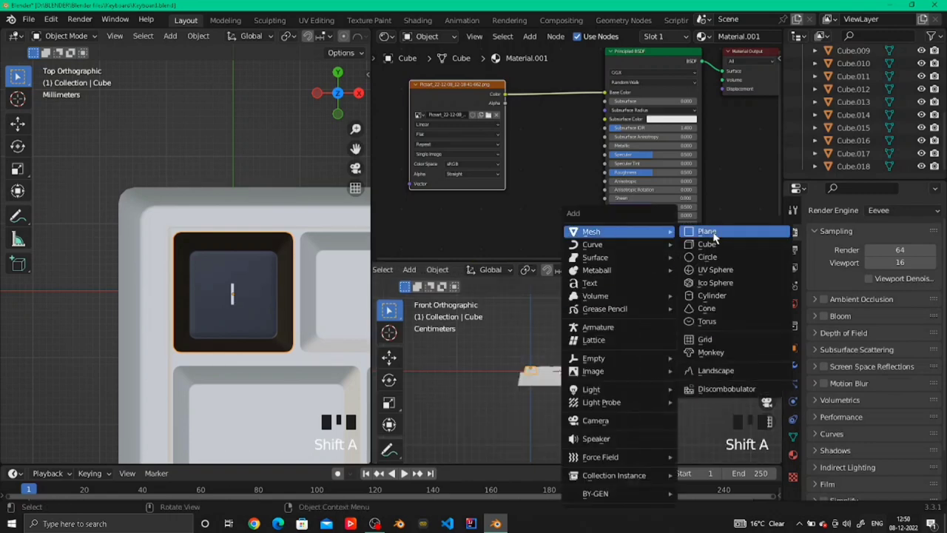
{"action": "left_click", "coordinate": [707, 235]}
{"action": "scroll", "coordinate": [289, 338], "scroll_direction": "down", "scroll_amount": 3}
{"action": "key", "text": "g"}
{"action": "key", "text": "z"}
{"action": "left_click", "coordinate": [612, 413]}
Switch the large keyboard viewport to Solid shading and scale the plane up into a wide ground surface
{"action": "scroll", "coordinate": [289, 338], "scroll_direction": "down", "scroll_amount": 4}
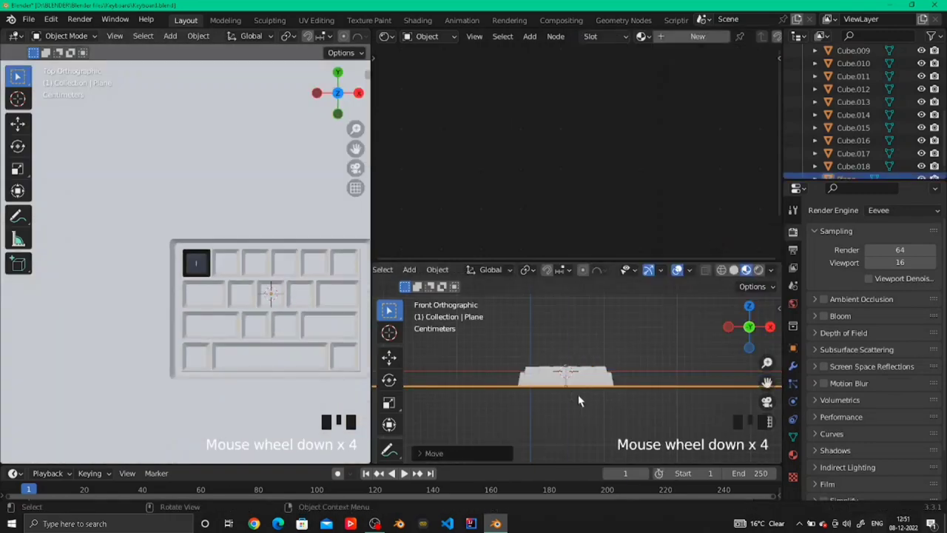
{"action": "middle_click_drag", "start_coordinate": [580, 400], "coordinate": [566, 421]}
{"action": "scroll", "coordinate": [237, 254], "scroll_direction": "down", "scroll_amount": 14}
{"action": "scroll", "coordinate": [318, 36], "scroll_direction": "down", "scroll_amount": 14}
{"action": "left_click", "coordinate": [324, 36]}
{"action": "middle_click_drag", "start_coordinate": [255, 325], "coordinate": [285, 296]}
{"action": "key", "text": "s"}
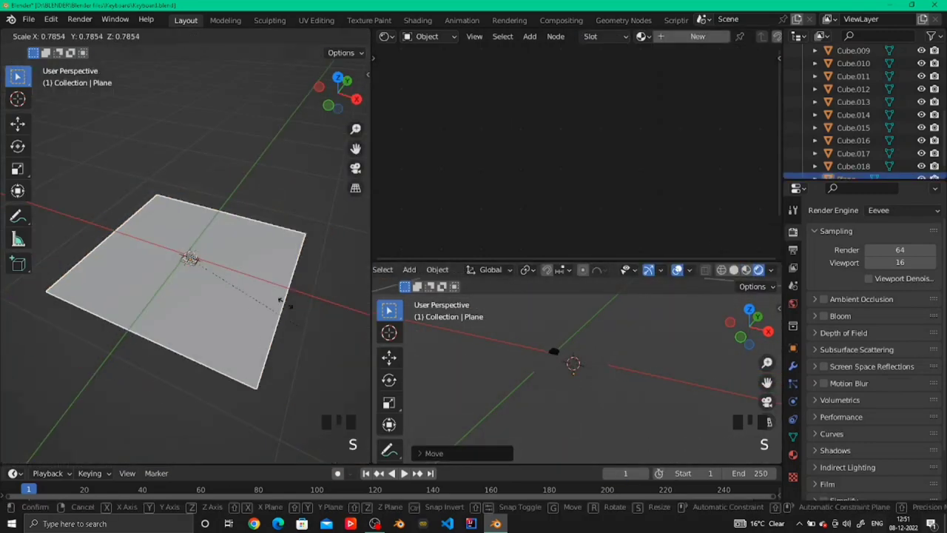
{"action": "left_click", "coordinate": [185, 308]}
Fine-tune the ground plane's height along Z in front view so the keyboard rests on it
{"action": "key", "text": "KP_Decimal"}
{"action": "key", "text": "KP_1"}
{"action": "scroll", "coordinate": [206, 273], "scroll_direction": "up", "scroll_amount": 20}
{"action": "key", "text": "g"}
{"action": "left_click", "coordinate": [206, 272]}
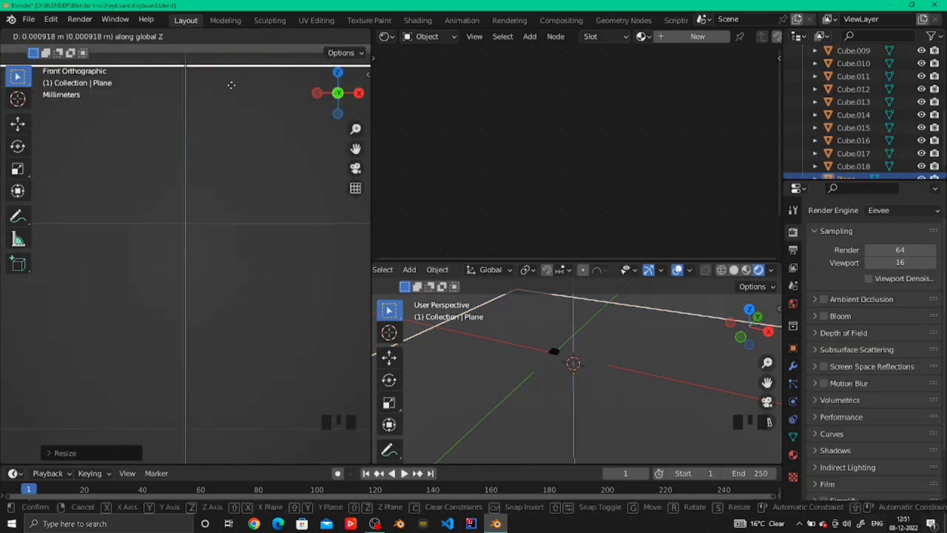
{"action": "scroll", "coordinate": [224, 125], "scroll_direction": "down", "scroll_amount": 20}
{"action": "scroll", "coordinate": [207, 291], "scroll_direction": "up", "scroll_amount": 4}
{"action": "middle_click_drag", "start_coordinate": [200, 177], "coordinate": [146, 308]}
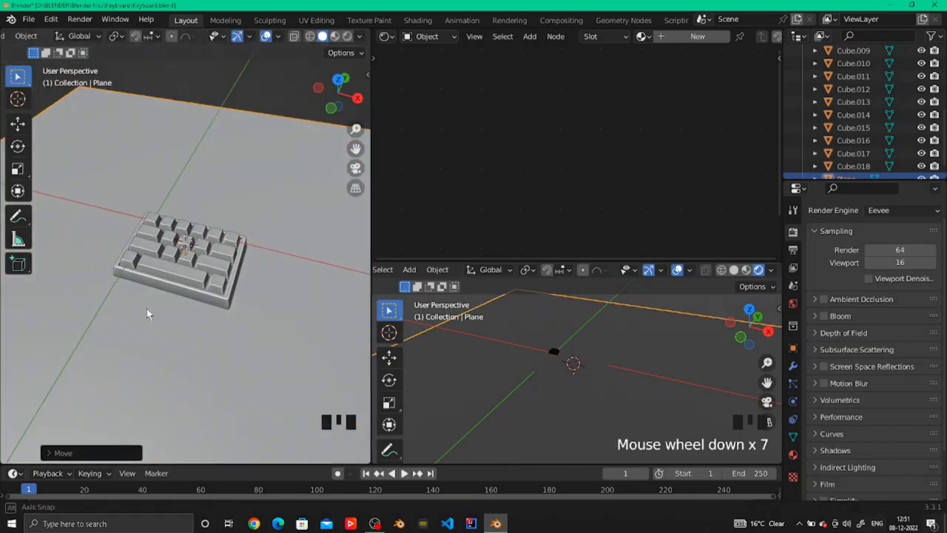
Add a camera and align it to the current view of the keyboard
{"action": "middle_click_drag", "start_coordinate": [215, 354], "coordinate": [223, 254], "text": "shift"}
{"action": "key", "text": "shift+a"}
{"action": "left_click", "coordinate": [207, 420]}
{"action": "key", "text": "ctrl+alt+KP_0"}
Set the output resolution's Y value to 1920 px for a square frame
{"action": "left_click", "coordinate": [793, 251]}
{"action": "left_click", "coordinate": [893, 240]}
{"action": "type", "text": "1920"}
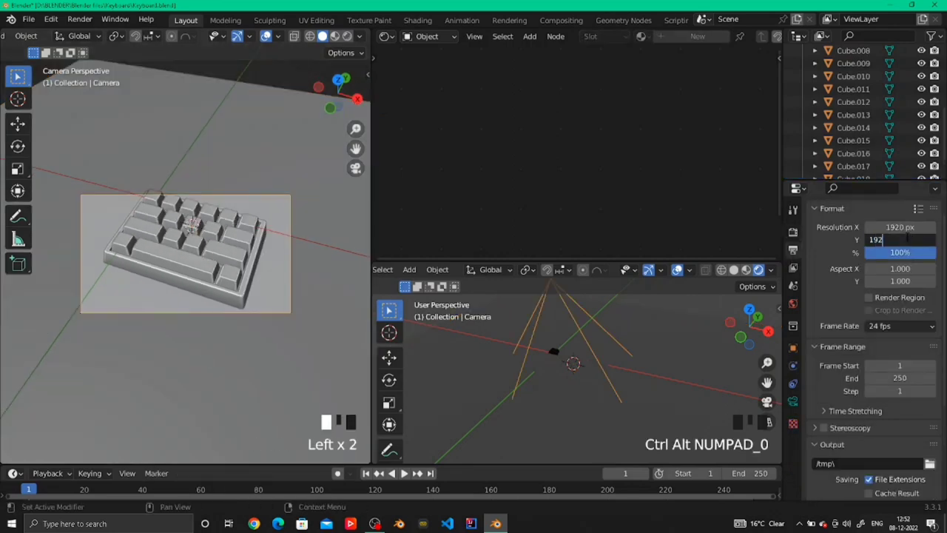
{"action": "key", "text": "Return"}
Move the camera to centre the keyboard, fine-tune the framing with the camera locked to the view, and unlock it again
{"action": "key", "text": "g"}
{"action": "left_click", "coordinate": [304, 290]}
{"action": "key", "text": "n"}
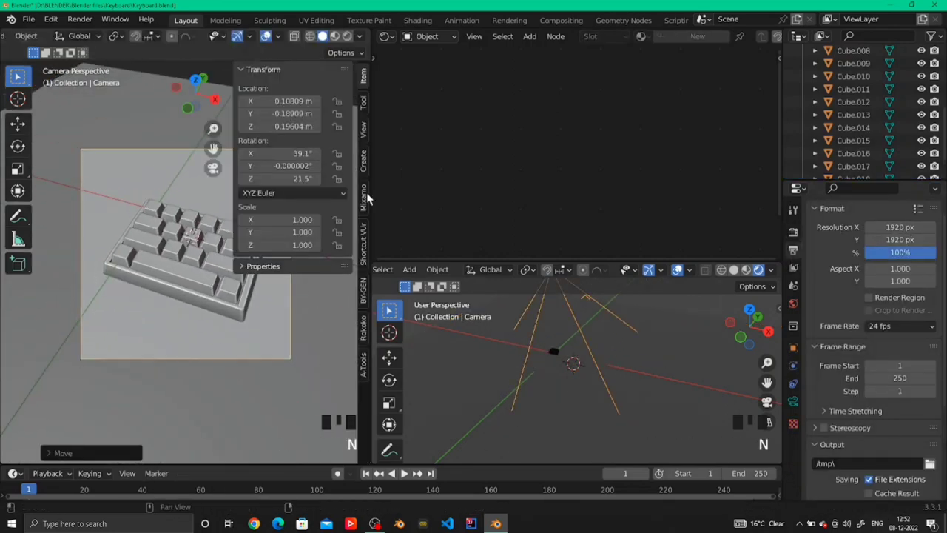
{"action": "left_click", "coordinate": [364, 137]}
{"action": "left_click", "coordinate": [290, 227]}
{"action": "key", "text": "n"}
{"action": "middle_click_drag", "start_coordinate": [256, 311], "coordinate": [226, 298]}
{"action": "scroll", "coordinate": [229, 312], "scroll_direction": "up", "scroll_amount": 1}
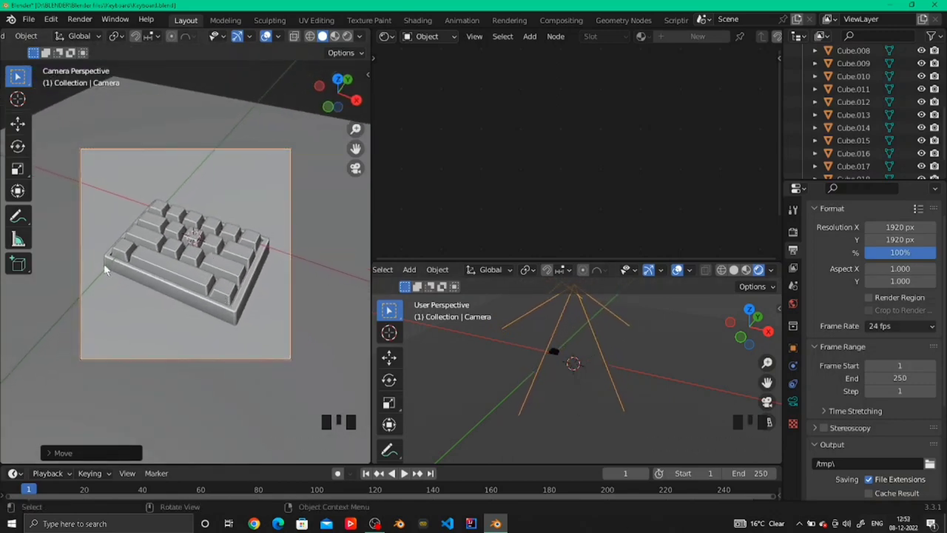
{"action": "key", "text": "n"}
{"action": "left_click", "coordinate": [289, 226]}
{"action": "key", "text": "n"}
Show the camera view in the small rendered viewport and set the camera's passepartout opacity to 1.000
{"action": "key", "text": "KP_0"}
{"action": "left_click", "coordinate": [793, 401]}
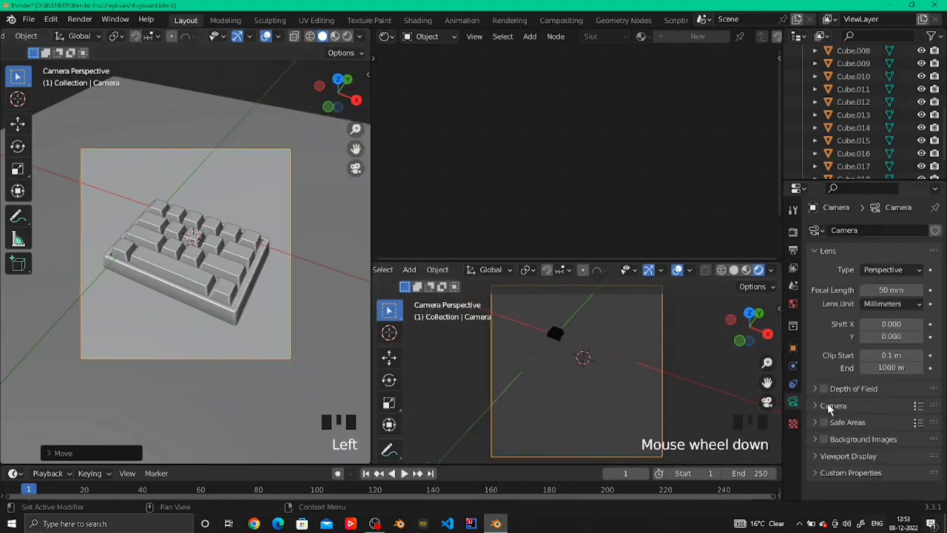
{"action": "left_click", "coordinate": [848, 456]}
{"action": "scroll", "coordinate": [848, 453], "scroll_direction": "down", "scroll_amount": 5}
{"action": "left_click_drag", "start_coordinate": [888, 456], "coordinate": [923, 457]}
{"action": "scroll", "coordinate": [641, 397], "scroll_direction": "up", "scroll_amount": 1}
{"action": "left_click_drag", "start_coordinate": [712, 263], "coordinate": [712, 260]}
{"action": "middle_click_drag", "start_coordinate": [664, 400], "coordinate": [664, 395], "text": "shift"}
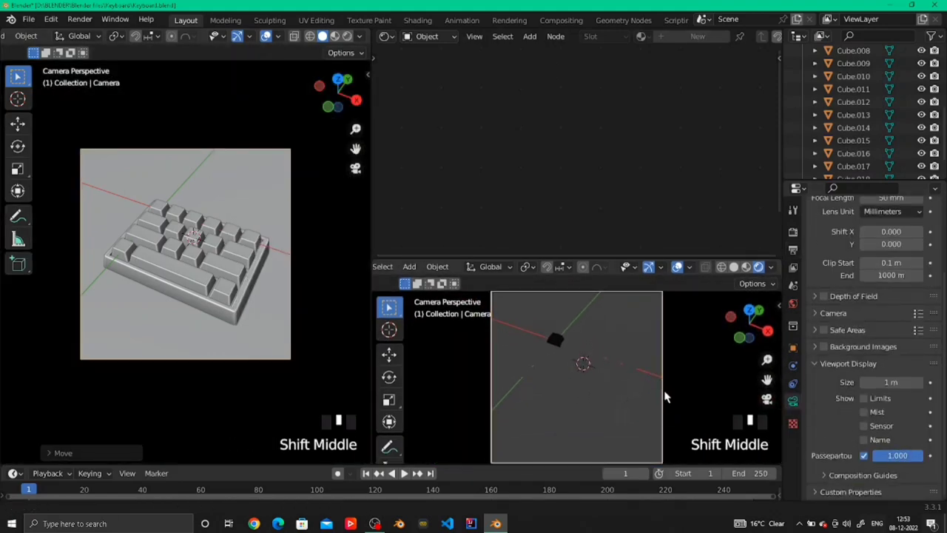
Add a spot light, scale it down and raise it along Z above the keyboard in front view
{"action": "scroll", "coordinate": [247, 309], "scroll_direction": "down", "scroll_amount": 6}
{"action": "middle_click_drag", "start_coordinate": [215, 296], "coordinate": [224, 376]}
{"action": "scroll", "coordinate": [205, 262], "scroll_direction": "up", "scroll_amount": 3}
{"action": "scroll", "coordinate": [204, 261], "scroll_direction": "down", "scroll_amount": 2}
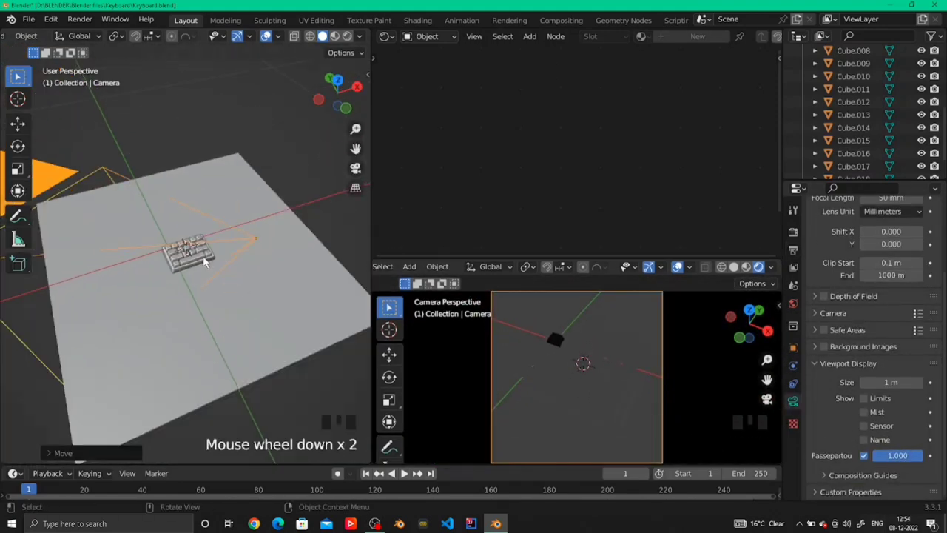
{"action": "key", "text": "shift+a"}
{"action": "mouse_move", "coordinate": [172, 265]}
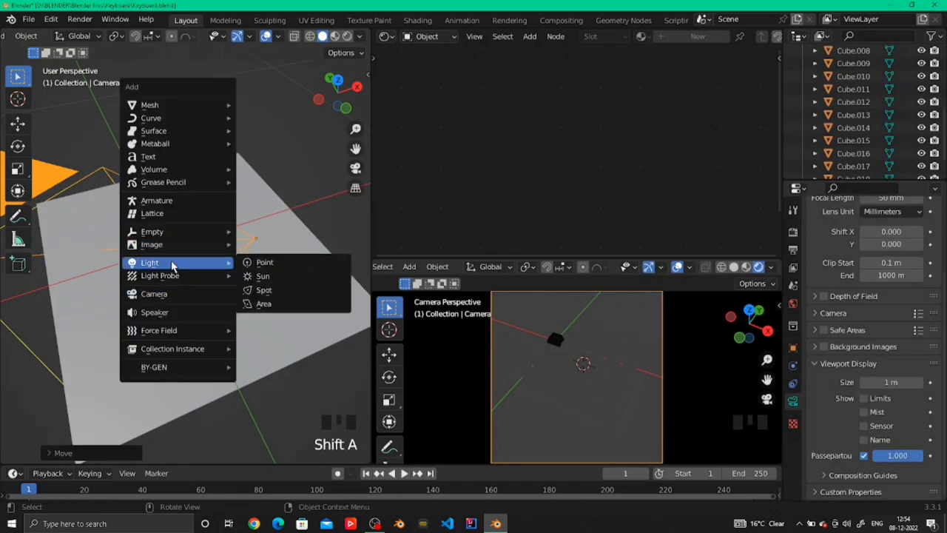
{"action": "left_click", "coordinate": [264, 290]}
{"action": "key", "text": "KP_1"}
{"action": "key", "text": "s"}
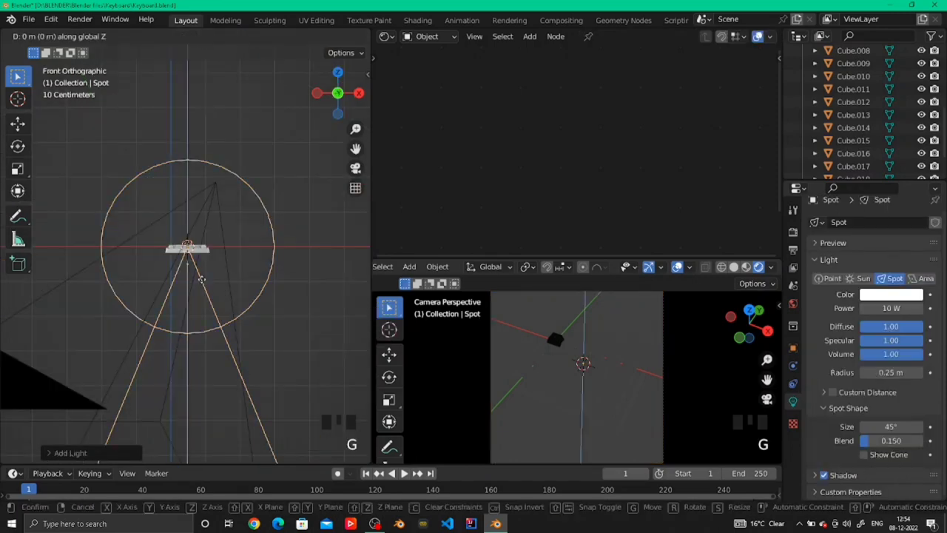
{"action": "left_click", "coordinate": [203, 186]}
Set the spot light's radius to 0.04 m, power to 5 W, size to 42.4° and blend to 0.684
{"action": "left_click_drag", "start_coordinate": [892, 373], "coordinate": [866, 373]}
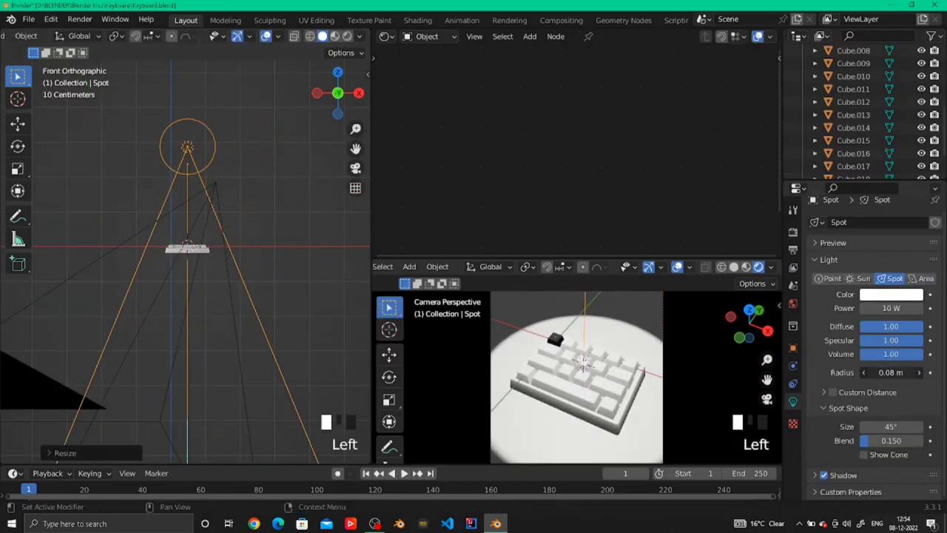
{"action": "left_click_drag", "start_coordinate": [891, 308], "coordinate": [874, 308]}
{"action": "left_click_drag", "start_coordinate": [891, 427], "coordinate": [878, 427]}
{"action": "left_click_drag", "start_coordinate": [881, 441], "coordinate": [914, 441]}
{"action": "left_click_drag", "start_coordinate": [891, 427], "coordinate": [902, 427]}
Move the spot light in top view from the keyboard towards the ground plane's rear left area
{"action": "middle_click_drag", "start_coordinate": [227, 334], "coordinate": [238, 354]}
{"action": "scroll", "coordinate": [238, 354], "scroll_direction": "down", "scroll_amount": 5}
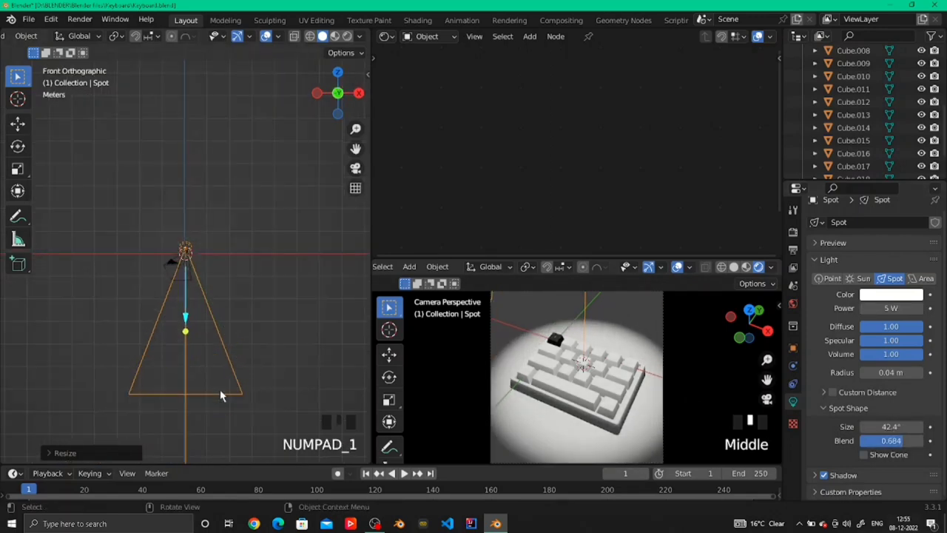
{"action": "scroll", "coordinate": [897, 355], "scroll_direction": "up", "scroll_amount": 4}
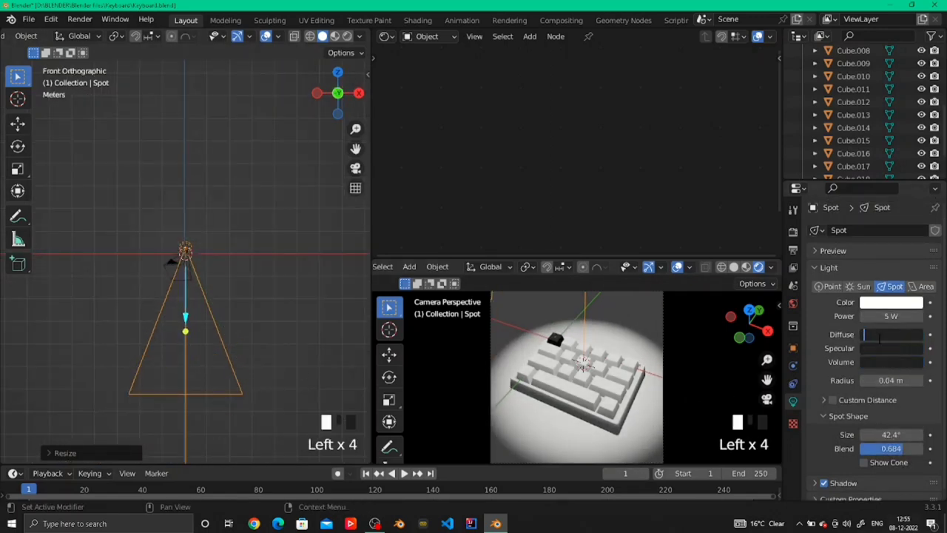
{"action": "scroll", "coordinate": [244, 355], "scroll_direction": "up", "scroll_amount": 6}
{"action": "mouse_move", "coordinate": [242, 358]}
{"action": "middle_mouse_down"}
{"action": "mouse_move", "coordinate": [250, 375]}
{"action": "mouse_move", "coordinate": [232, 370]}
{"action": "middle_mouse_up"}
{"action": "scroll", "coordinate": [251, 376], "scroll_direction": "down", "scroll_amount": 6}
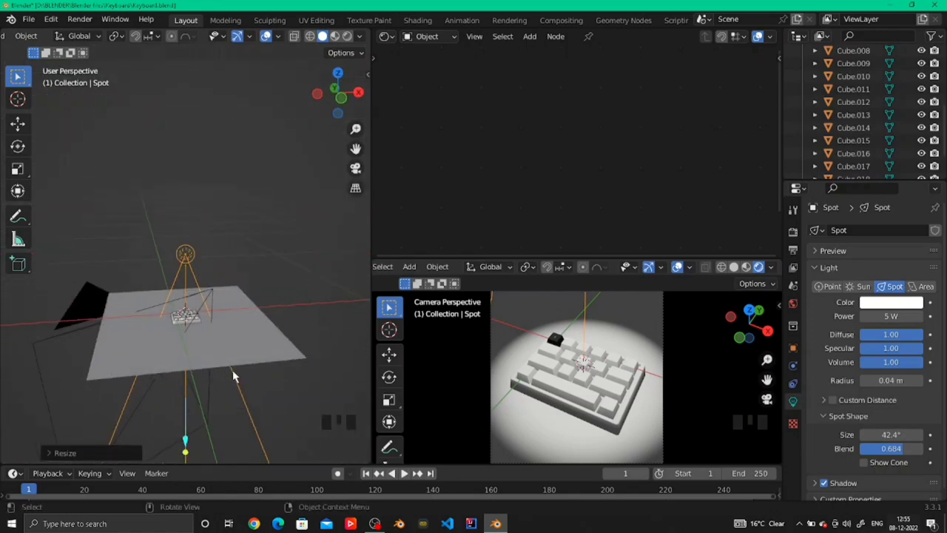
{"action": "key", "text": "KP_7"}
{"action": "key", "text": "g"}
{"action": "key", "text": "y"}
{"action": "left_click", "coordinate": [179, 307]}
{"action": "key", "text": "g"}
{"action": "key", "text": "y"}
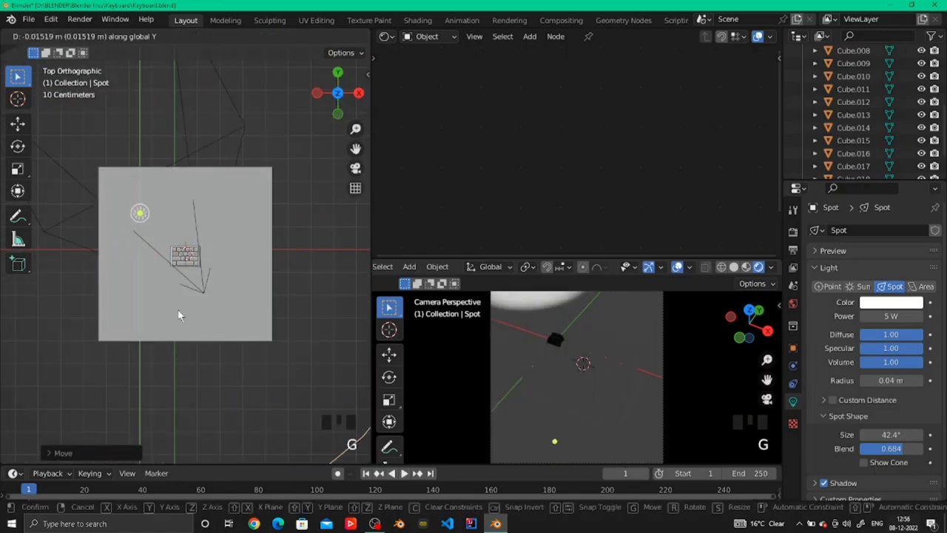
{"action": "left_click", "coordinate": [180, 316]}
Rotate the spot light freely so its beam points at the keyboard
{"action": "middle_click_drag", "start_coordinate": [180, 318], "coordinate": [237, 350]}
{"action": "key", "text": "r"}
{"action": "key", "text": "r"}
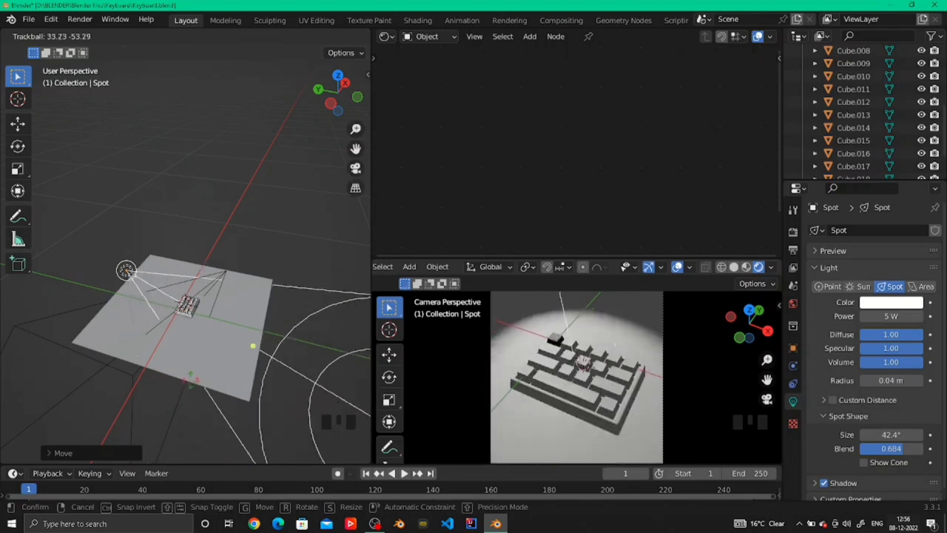
{"action": "left_click", "coordinate": [192, 372]}
{"action": "middle_click_drag", "start_coordinate": [180, 375], "coordinate": [212, 395]}
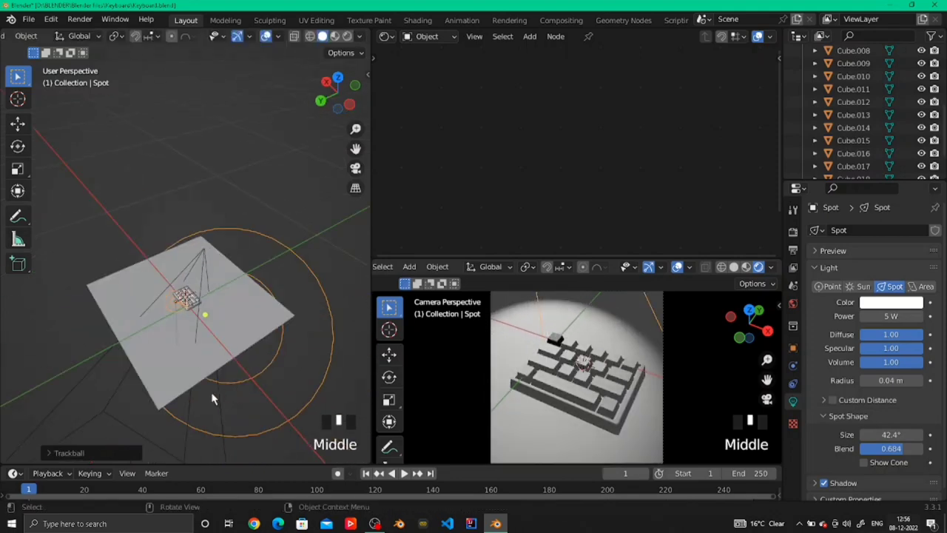
{"action": "key", "text": "r"}
{"action": "left_click", "coordinate": [233, 391]}
Adjust the spot light's height along Z and shift it in top view towards the ground plane's rear left corner
{"action": "key", "text": "g"}
{"action": "key", "text": "z"}
{"action": "left_click", "coordinate": [254, 342]}
{"action": "key", "text": "KP_7"}
{"action": "key", "text": "g"}
{"action": "left_click", "coordinate": [245, 339]}
{"action": "key", "text": "g"}
{"action": "key", "text": "y"}
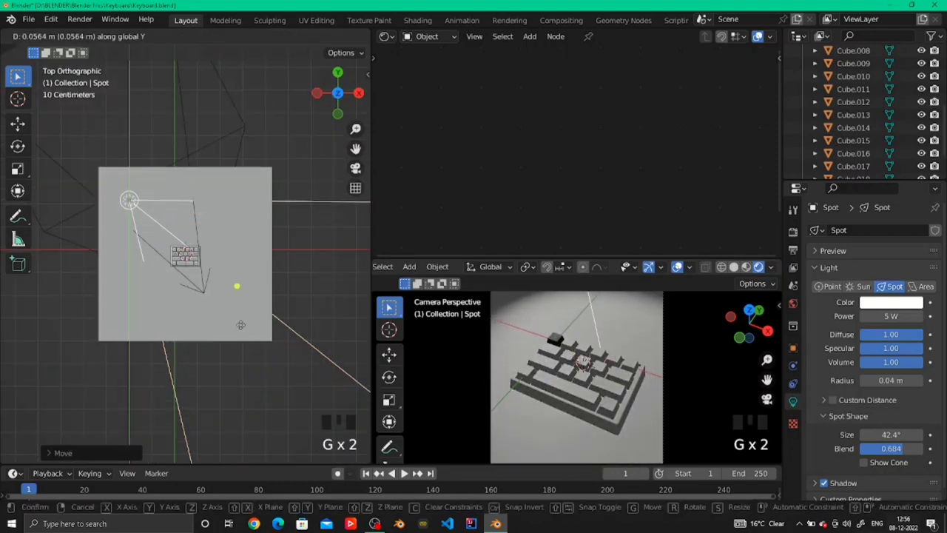
{"action": "left_click", "coordinate": [239, 325]}
{"action": "key", "text": "g"}
{"action": "key", "text": "x"}
{"action": "left_click", "coordinate": [224, 333]}
Switch the render engine to Cycles with 32 maximum viewport samples and 64 maximum render samples
{"action": "left_click", "coordinate": [793, 232]}
{"action": "left_click", "coordinate": [919, 231]}
{"action": "left_click", "coordinate": [897, 289]}
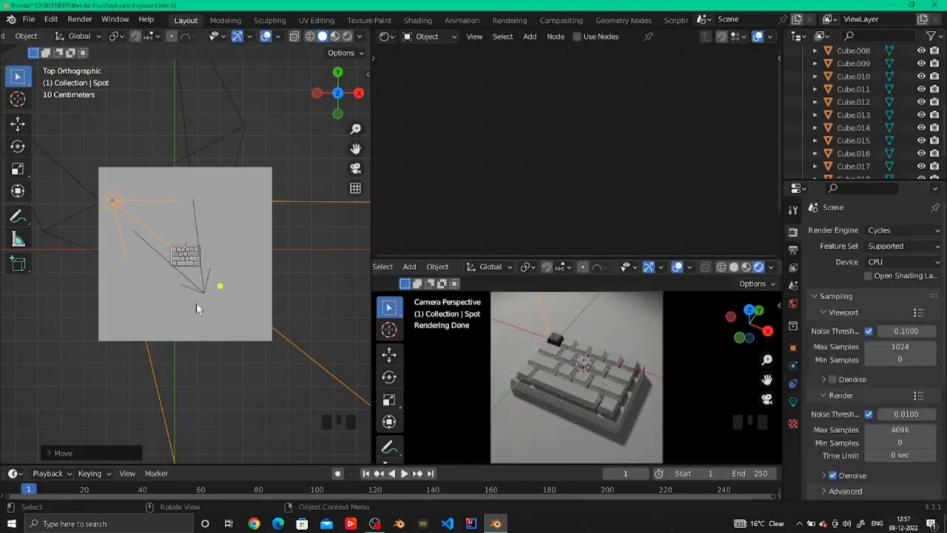
{"action": "left_click", "coordinate": [909, 431]}
{"action": "type", "text": "64"}
{"action": "key", "text": "Return"}
{"action": "scroll", "coordinate": [858, 411], "scroll_direction": "down", "scroll_amount": 5}
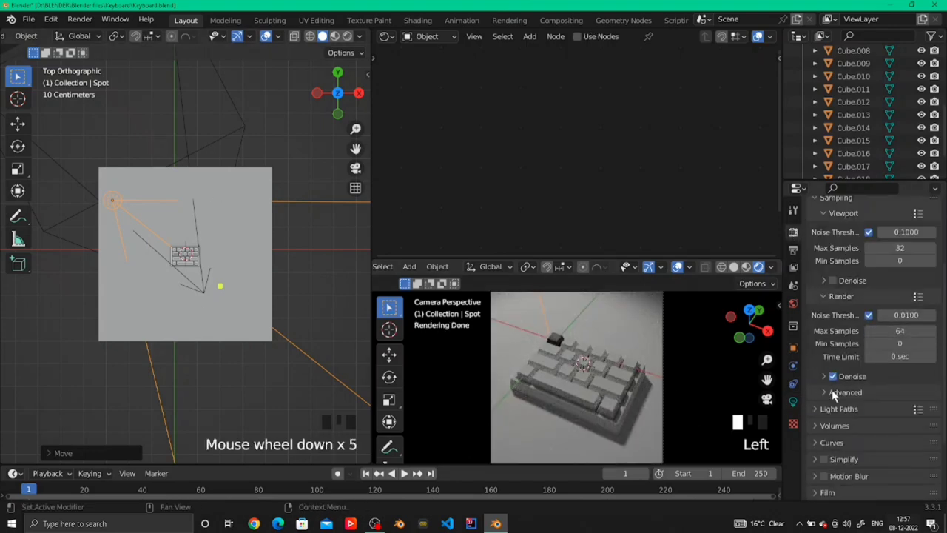
Set the spot light's size to 27.1°, blend to 0.600, radius to 0.05 m and power to 8 W
{"action": "left_click", "coordinate": [793, 402]}
{"action": "left_click_drag", "start_coordinate": [890, 420], "coordinate": [848, 405]}
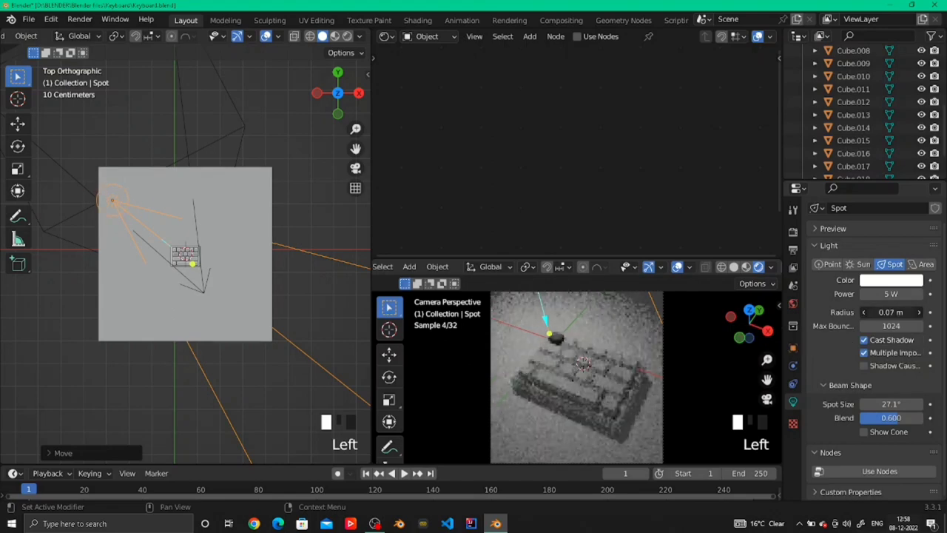
{"action": "left_click_drag", "start_coordinate": [891, 312], "coordinate": [884, 312]}
{"action": "left_click", "coordinate": [891, 294]}
{"action": "type", "text": "8"}
{"action": "key", "text": "Return"}
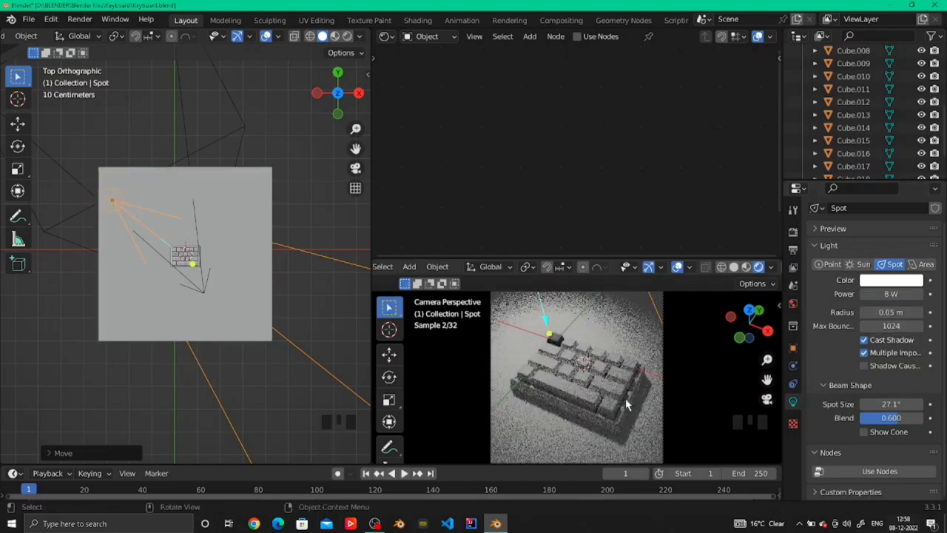
Undo the last light edits, then set the spot light's power to 8 W and its blend to 0.699
{"action": "middle_click_drag", "start_coordinate": [178, 289], "coordinate": [204, 263]}
{"action": "scroll", "coordinate": [193, 296], "scroll_direction": "up", "scroll_amount": 14}
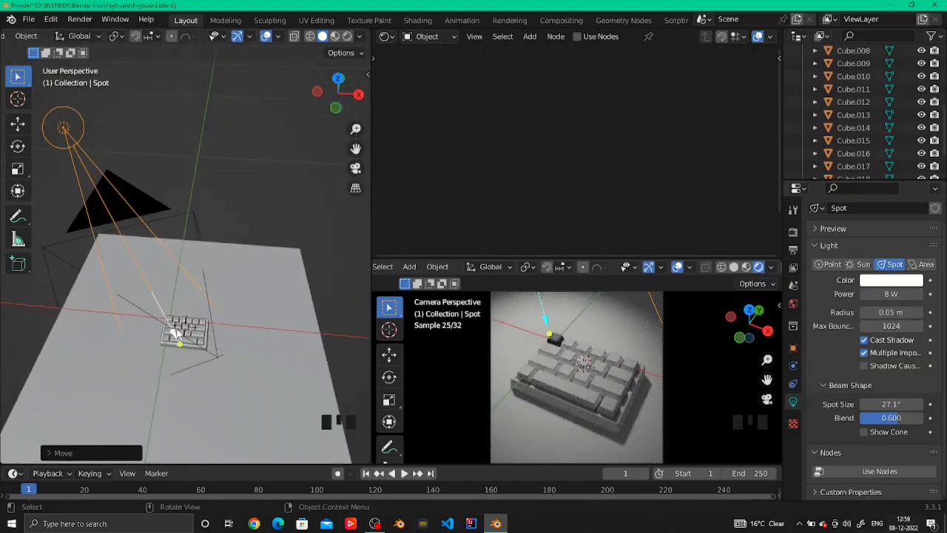
{"action": "key", "text": "ctrl+z"}
{"action": "key", "text": "ctrl+z"}
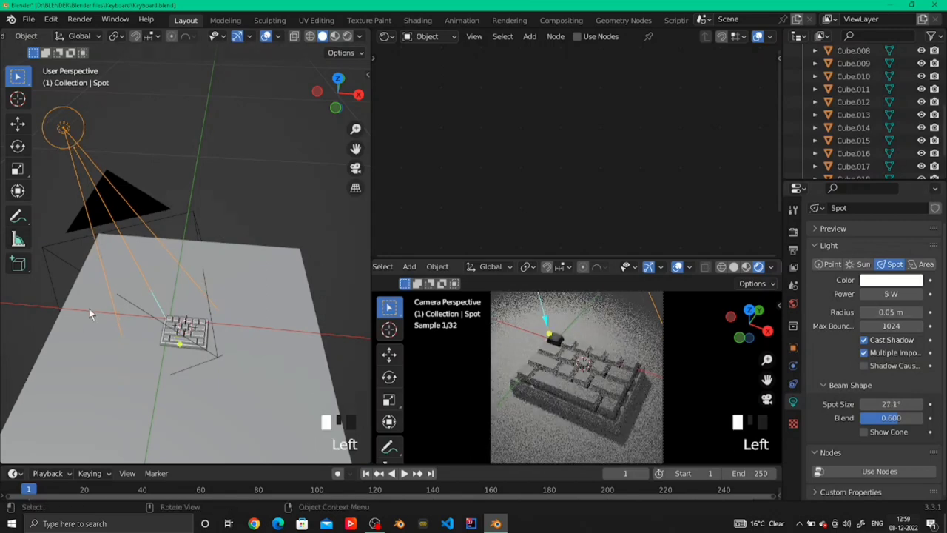
{"action": "double_click", "coordinate": [902, 295]}
{"action": "type", "text": "8"}
{"action": "key", "text": "Return"}
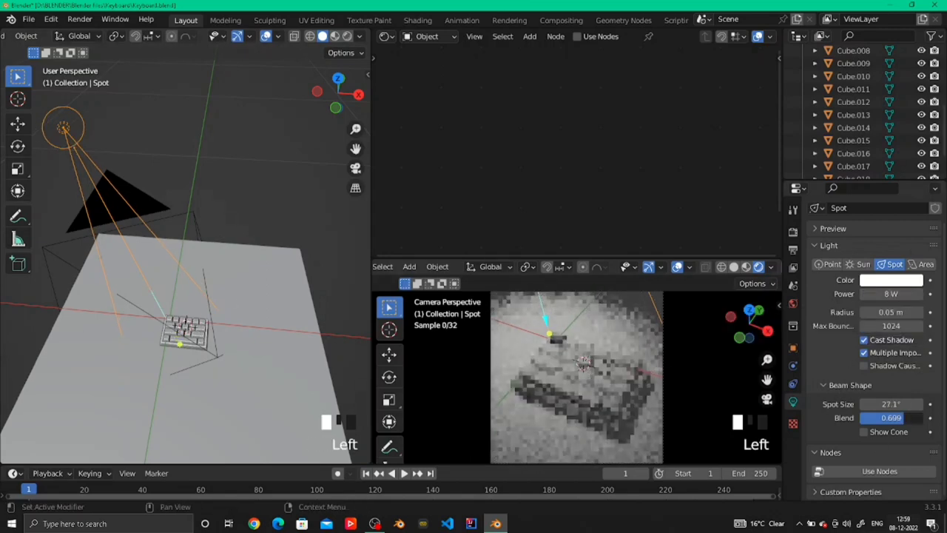
Add an area light, shrink it to 0.384 m and set its power to 0.2 W
{"action": "key", "text": "shift+a"}
{"action": "mouse_move", "coordinate": [175, 343]}
{"action": "left_click", "coordinate": [219, 381]}
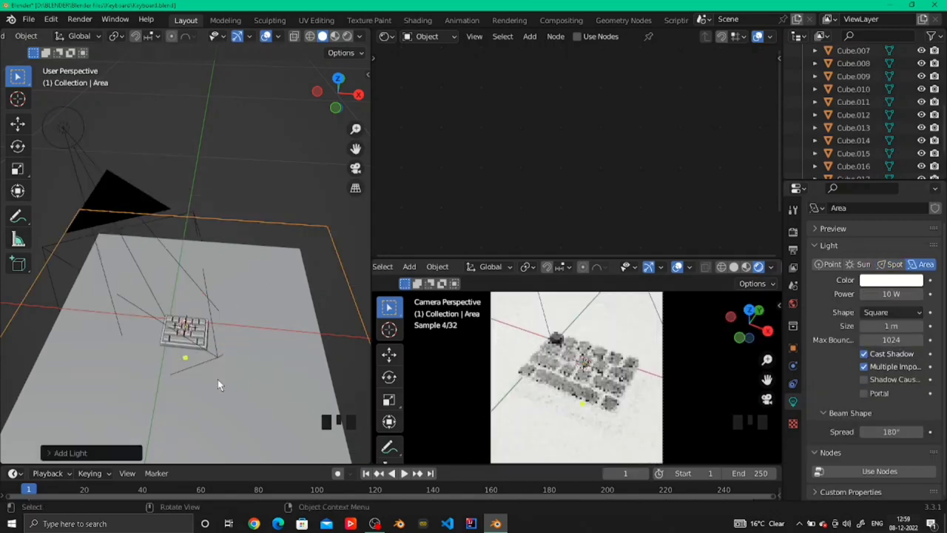
{"action": "scroll", "coordinate": [219, 381], "scroll_direction": "down", "scroll_amount": 4}
{"action": "left_click_drag", "start_coordinate": [273, 370], "coordinate": [219, 319]}
{"action": "left_click", "coordinate": [876, 293]}
{"action": "key", "text": "BackSpace"}
{"action": "left_click_drag", "start_coordinate": [891, 294], "coordinate": [877, 294]}
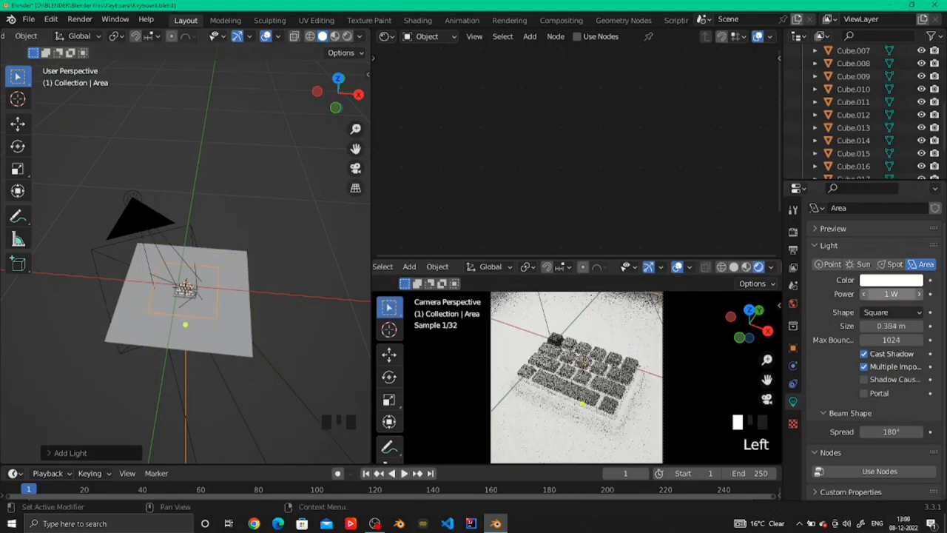
{"action": "left_click", "coordinate": [906, 295]}
{"action": "type", "text": ".2"}
{"action": "key", "text": "Return"}
Scale the area light, move it beside the keyboard along X and Y, and adjust its height along Z in front view
{"action": "key", "text": "s"}
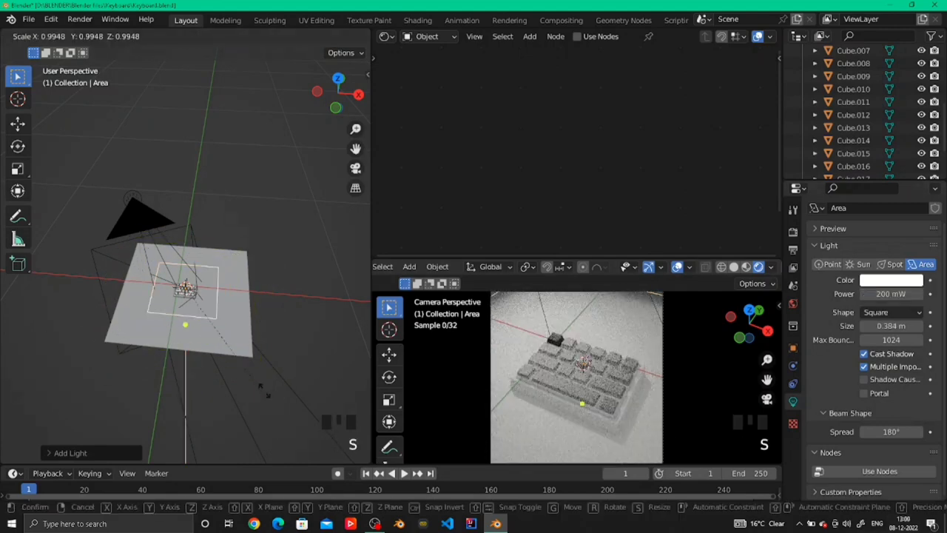
{"action": "left_click", "coordinate": [238, 333]}
{"action": "key", "text": "g"}
{"action": "key", "text": "x"}
{"action": "left_click", "coordinate": [263, 290]}
{"action": "key", "text": "KP_7"}
{"action": "key", "text": "g"}
{"action": "key", "text": "y"}
{"action": "left_click", "coordinate": [251, 309]}
{"action": "key", "text": "KP_1"}
{"action": "key", "text": "g"}
{"action": "key", "text": "z"}
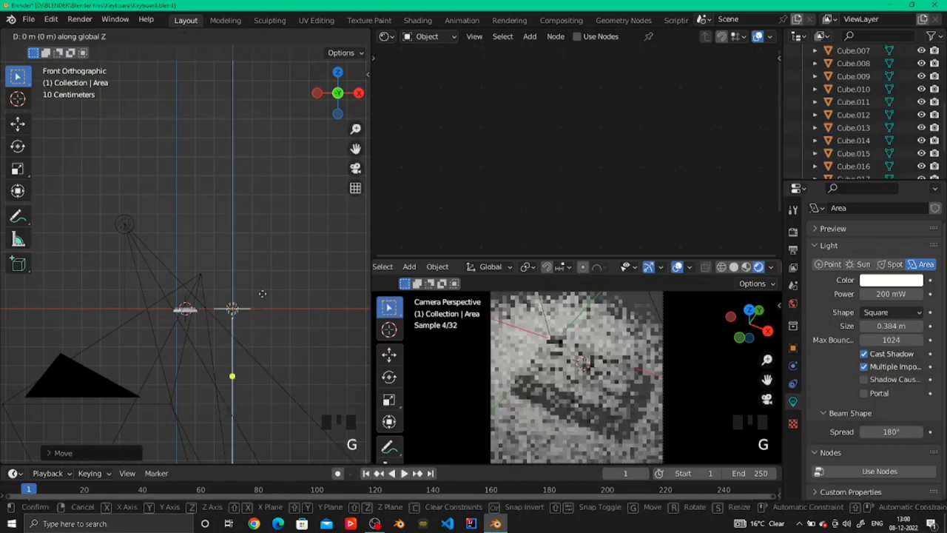
{"action": "left_click", "coordinate": [285, 333]}
Rotate the area light in front view to aim it at the keyboard
{"action": "key", "text": "r"}
{"action": "left_click", "coordinate": [280, 343]}
{"action": "middle_click_drag", "start_coordinate": [279, 343], "coordinate": [211, 414]}
{"action": "key", "text": "KP_1"}
{"action": "key", "text": "KP_3"}
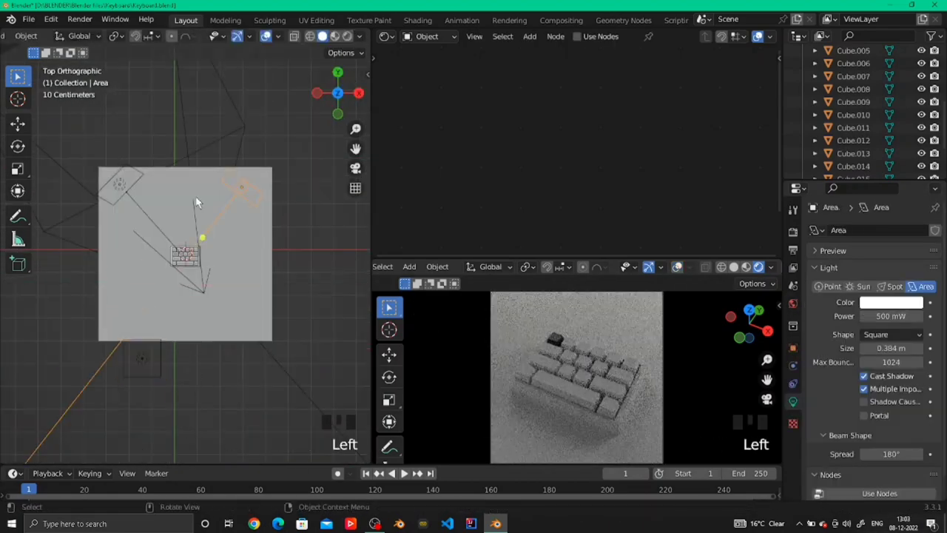
{"action": "middle_click_drag", "start_coordinate": [111, 348], "coordinate": [164, 377]}
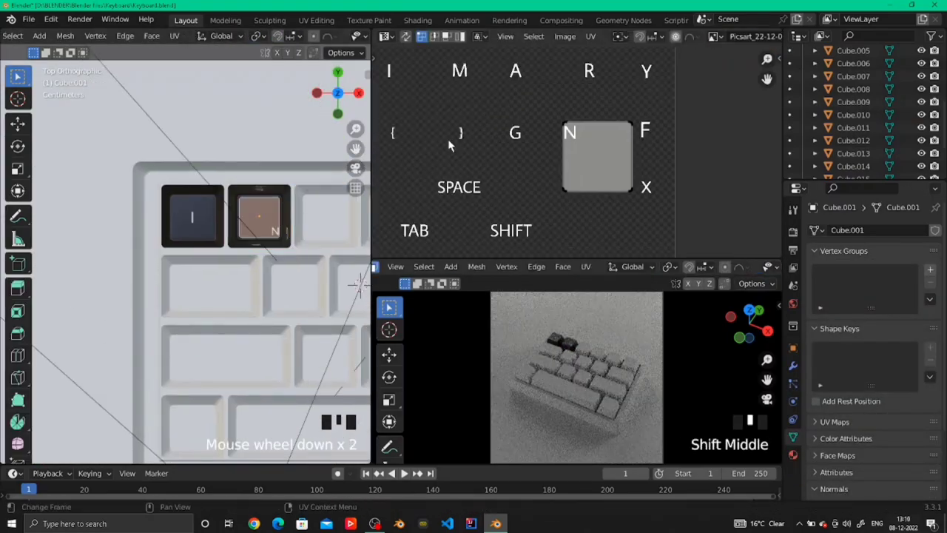
Fit the UV islands of the second and third top-row keycaps over the M and A legends
{"action": "key", "text": "s"}
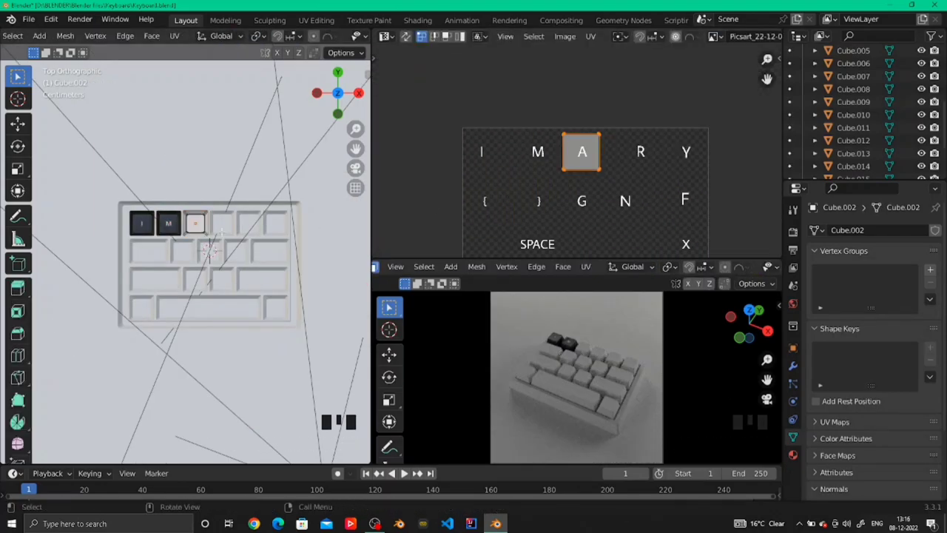
{"action": "scroll", "coordinate": [192, 259], "scroll_direction": "up", "scroll_amount": 3}
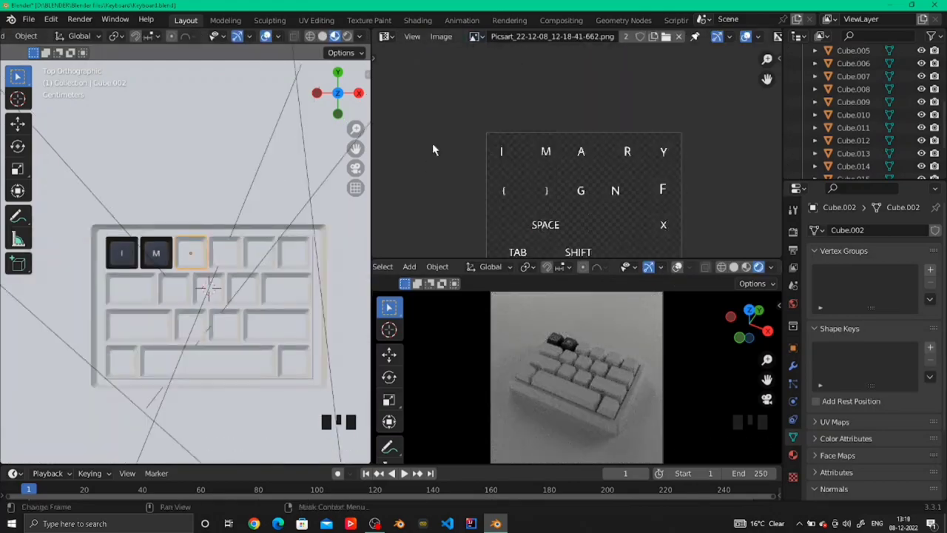
{"action": "left_click", "coordinate": [467, 198]}
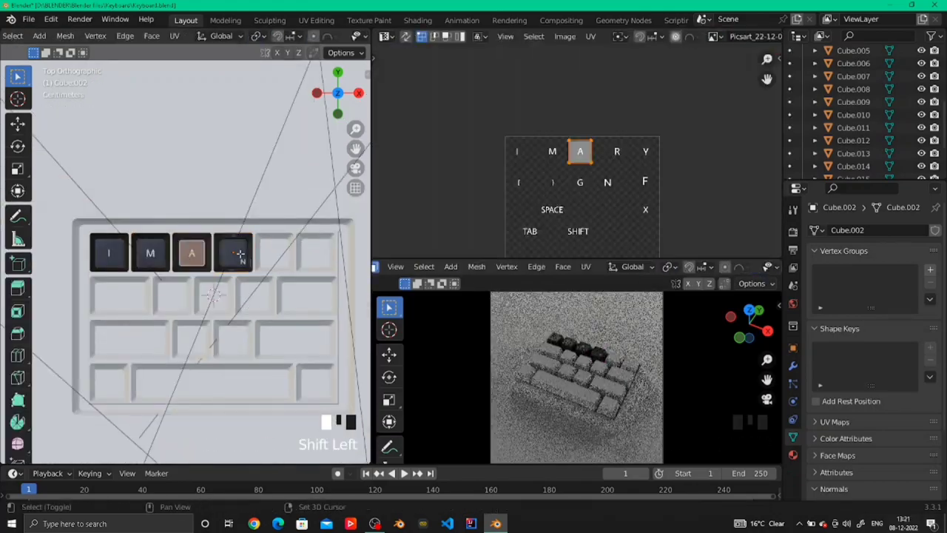
Fit the UV islands of the fourth, fifth and sixth top-row keycaps over the G, I and N legends
{"action": "key", "text": "g"}
{"action": "key", "text": "y"}
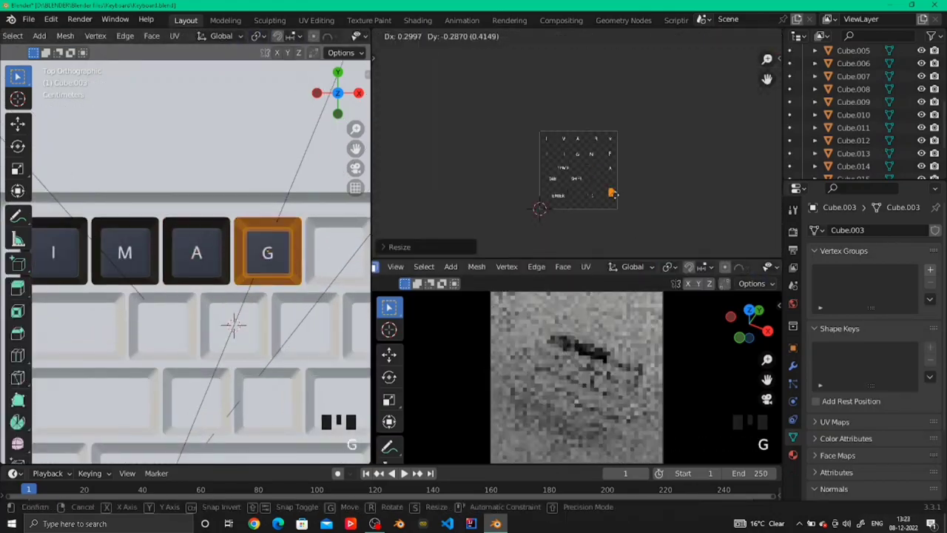
{"action": "left_click", "coordinate": [469, 124]}
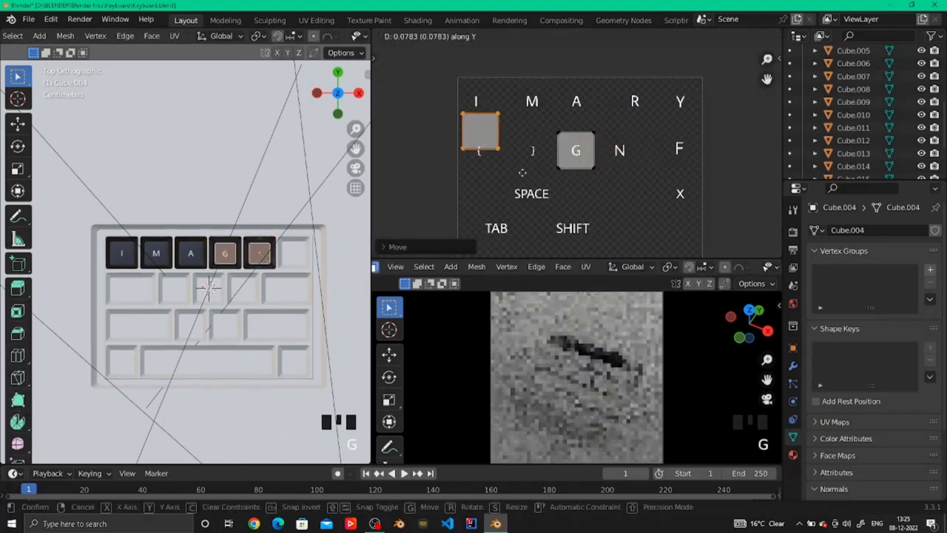
{"action": "scroll", "coordinate": [249, 265], "scroll_direction": "up", "scroll_amount": 2}
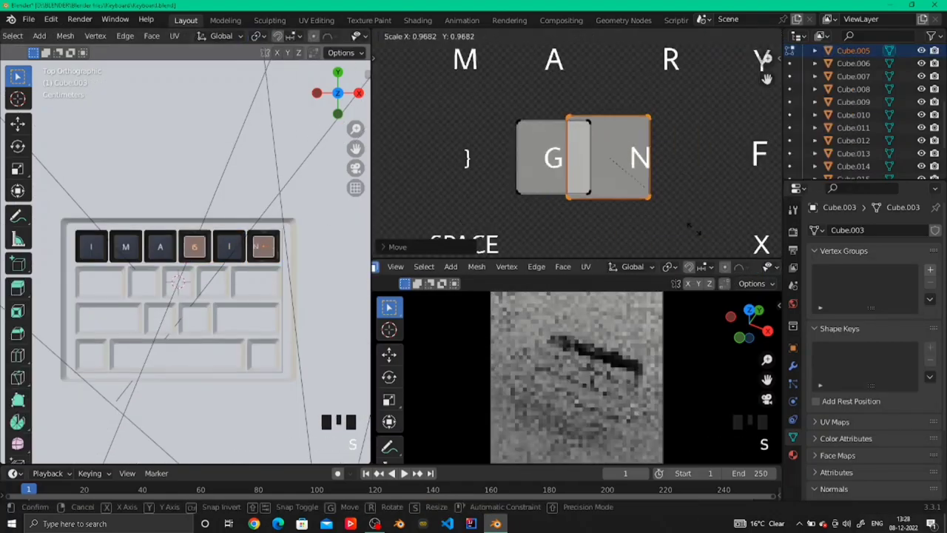
{"action": "left_click", "coordinate": [720, 212]}
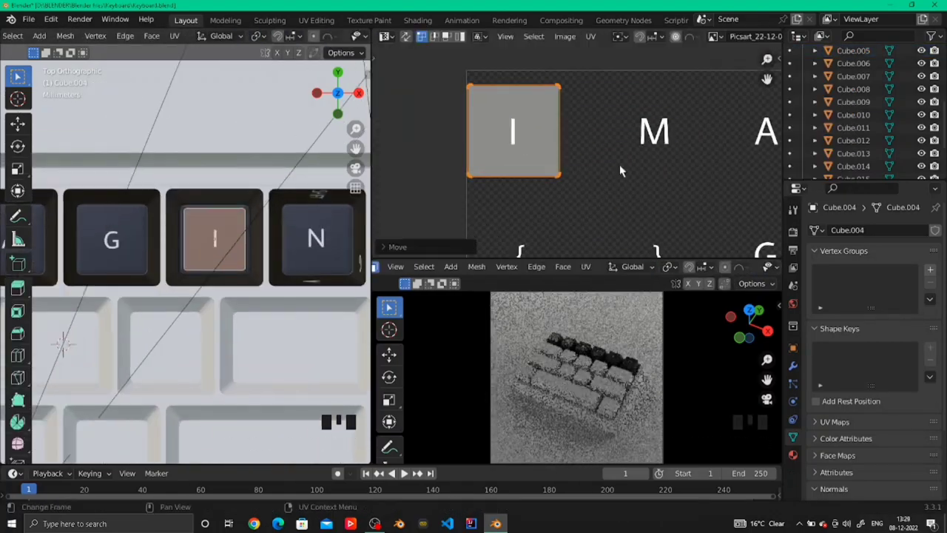
{"action": "key", "text": "g"}
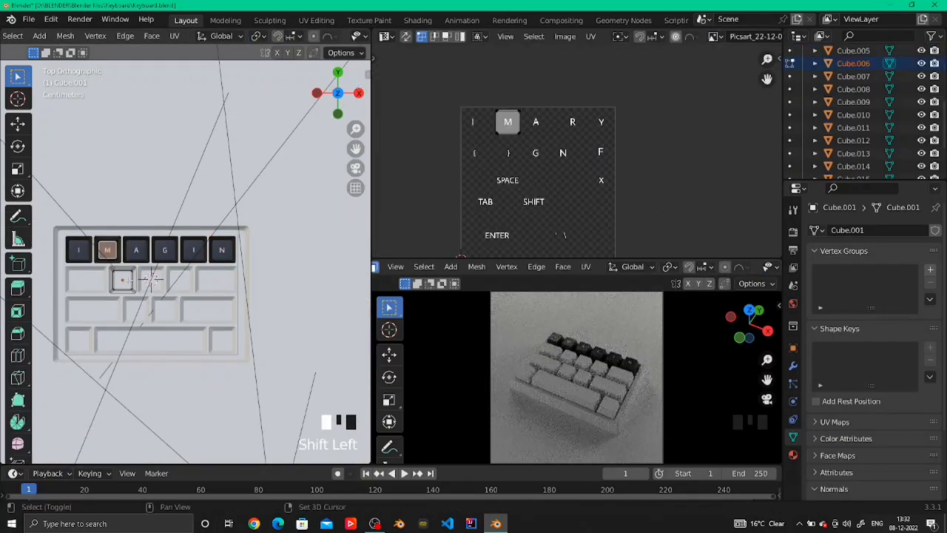
Apply the Picsart legend image texture to the second row's second and third keycaps and fit their UV islands over A and R
{"action": "scroll", "coordinate": [518, 148], "scroll_direction": "up", "scroll_amount": 3}
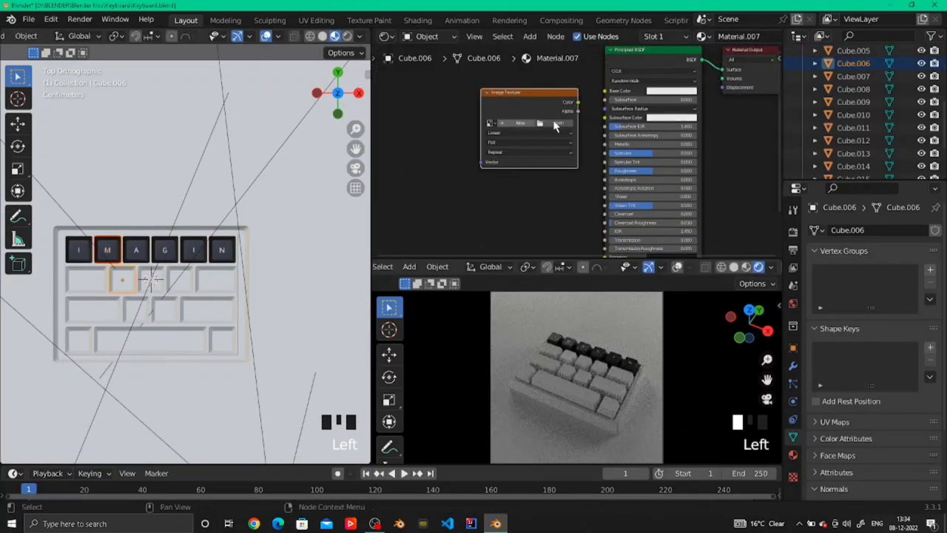
{"action": "key", "text": "shift+F10"}
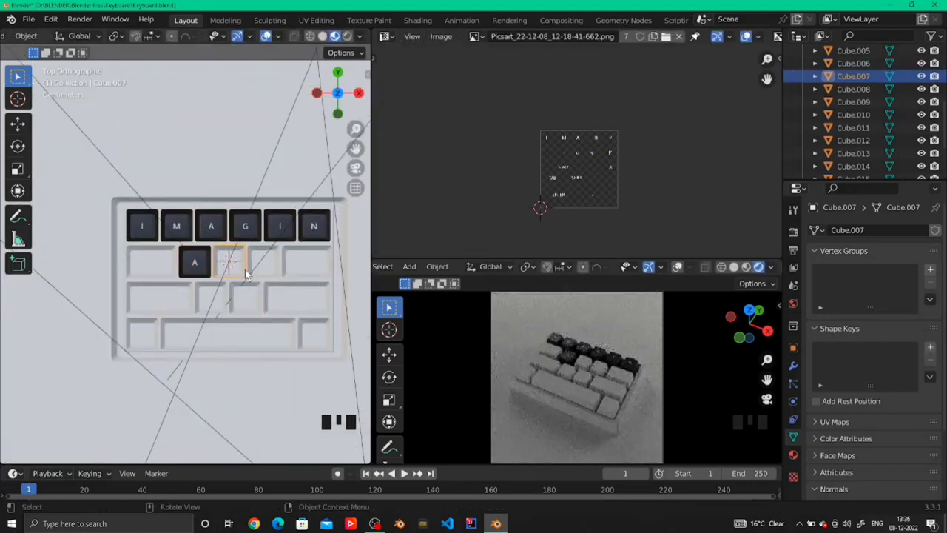
{"action": "scroll", "coordinate": [578, 170], "scroll_direction": "up", "scroll_amount": 3}
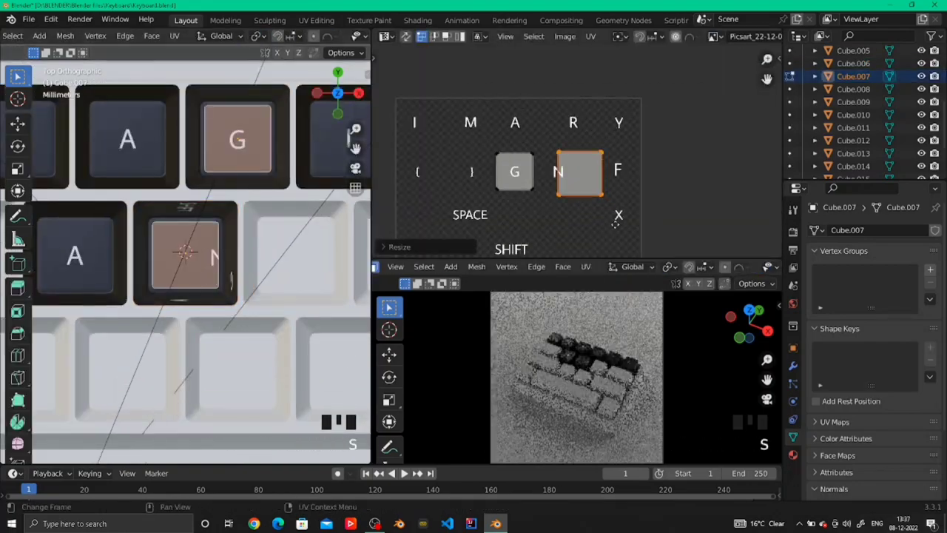
{"action": "right_click", "coordinate": [170, 239]}
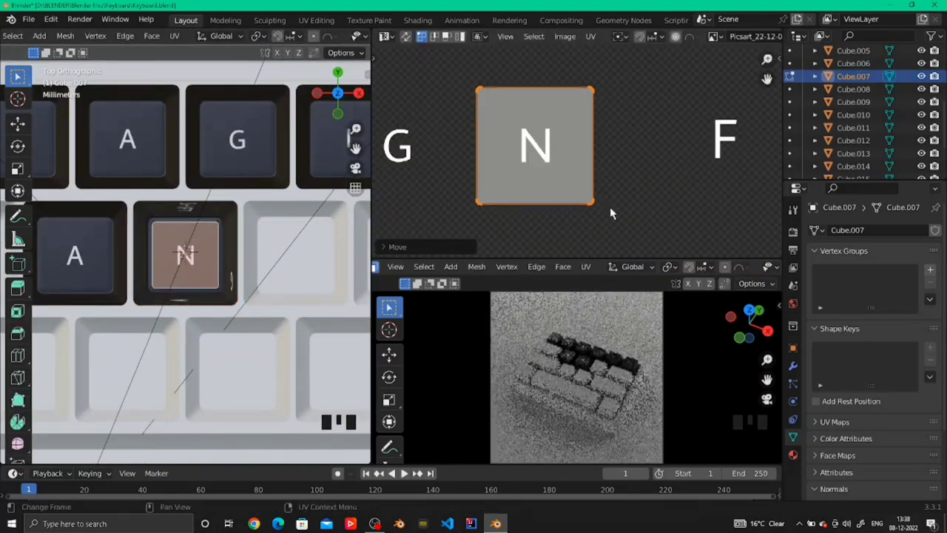
Give the second row's fourth keycap a new legend-image material and fit its top face's UVs over the Y legend
{"action": "key", "text": "shift+F3"}
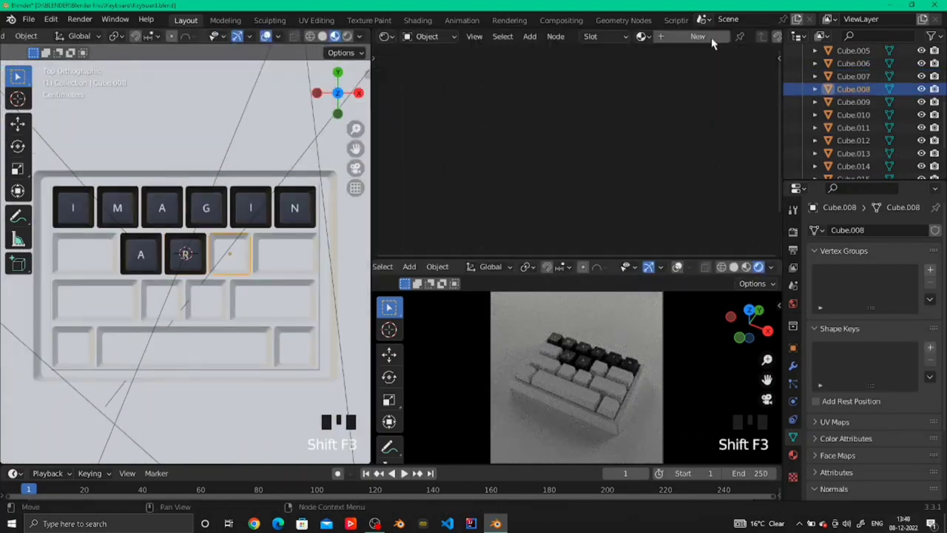
{"action": "key", "text": "Tab"}
{"action": "key", "text": "Tab"}
{"action": "key", "text": "g"}
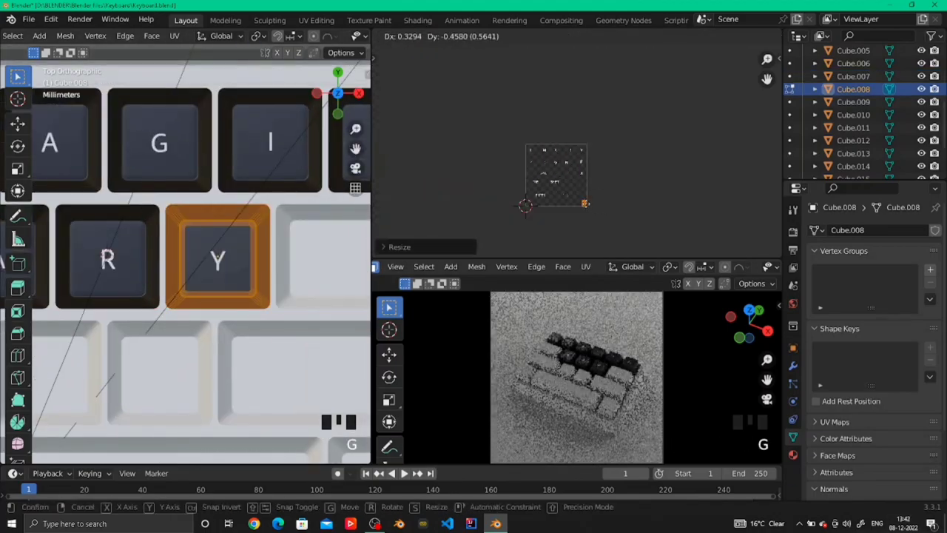
{"action": "scroll", "coordinate": [516, 219], "scroll_direction": "up", "scroll_amount": 3}
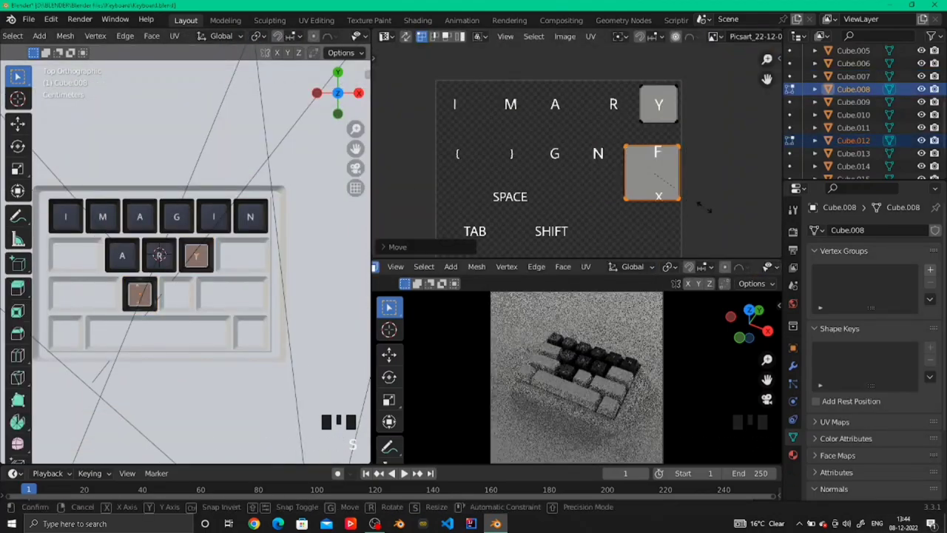
Texture the two small third-row keycaps with the legend image and fit their UV islands over F and X
{"action": "key", "text": "g"}
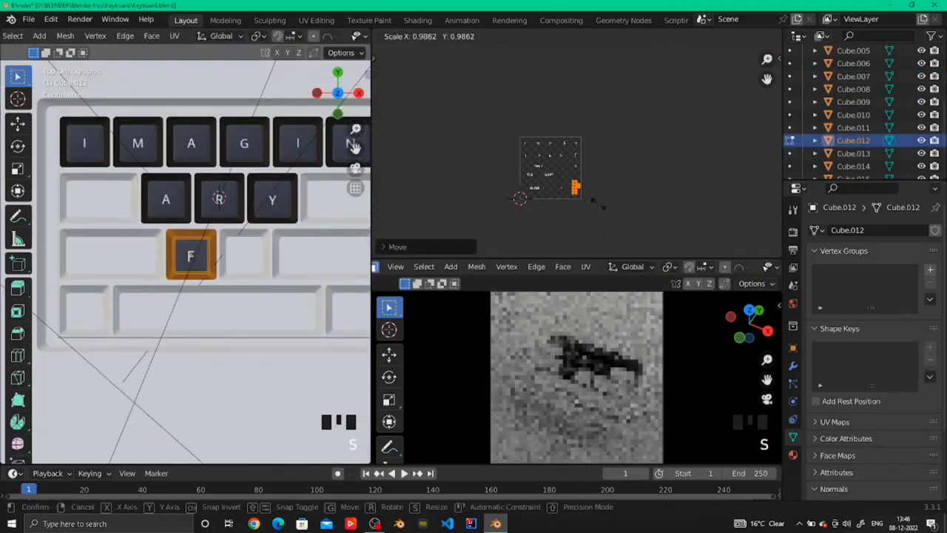
{"action": "key", "text": "s"}
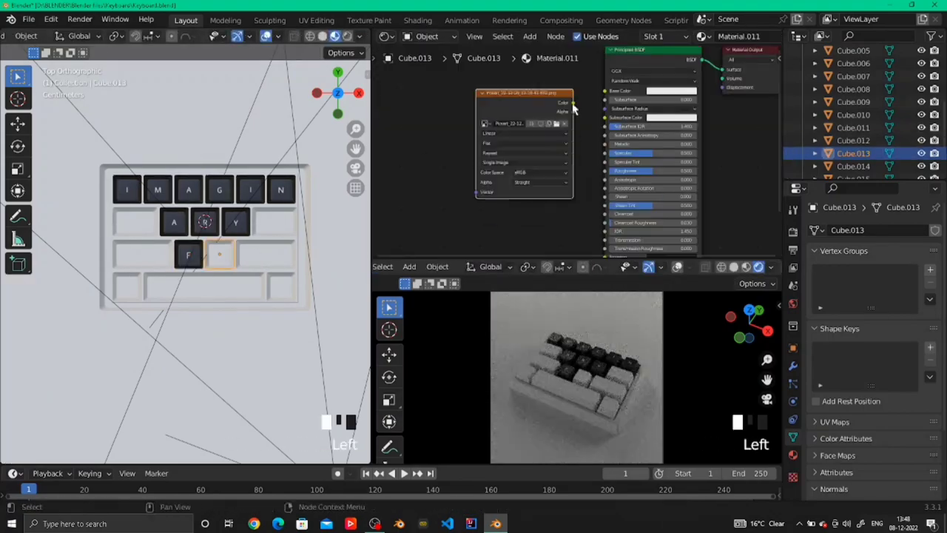
{"action": "key", "text": "Tab"}
{"action": "key", "text": "Tab"}
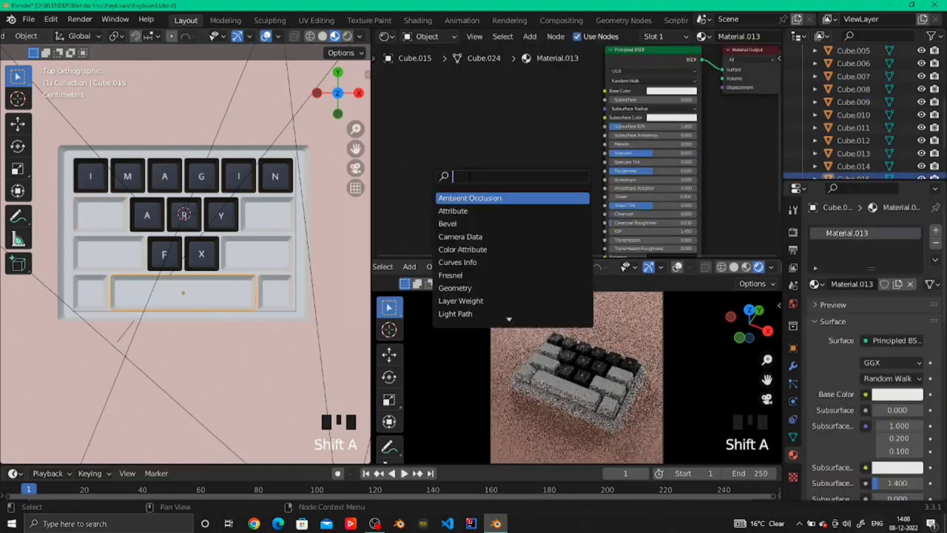
Texture the spacebar with the legend image, scale its UV island over the SPACE legend, and view the keyboard through the camera
{"action": "key", "text": "Tab"}
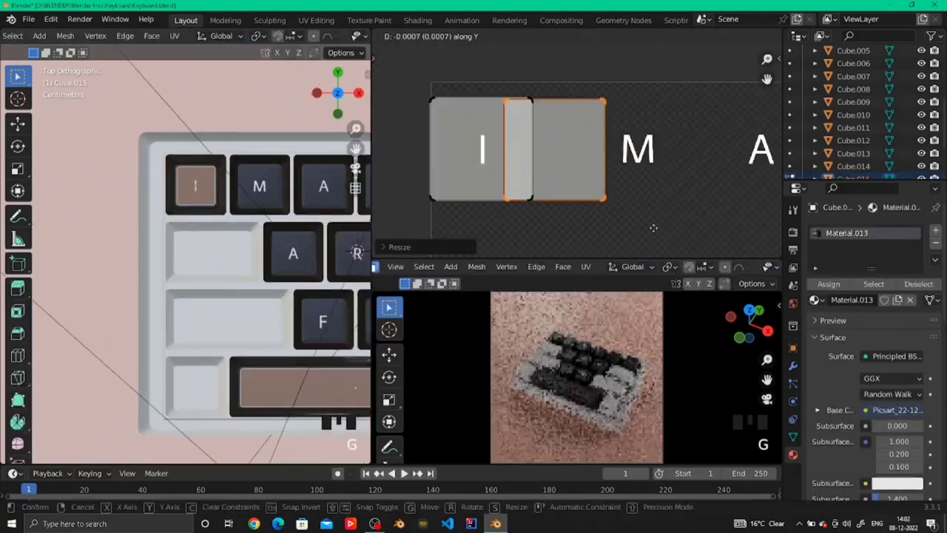
{"action": "key", "text": "KP_Decimal"}
{"action": "scroll", "coordinate": [513, 222], "scroll_direction": "down", "scroll_amount": 3}
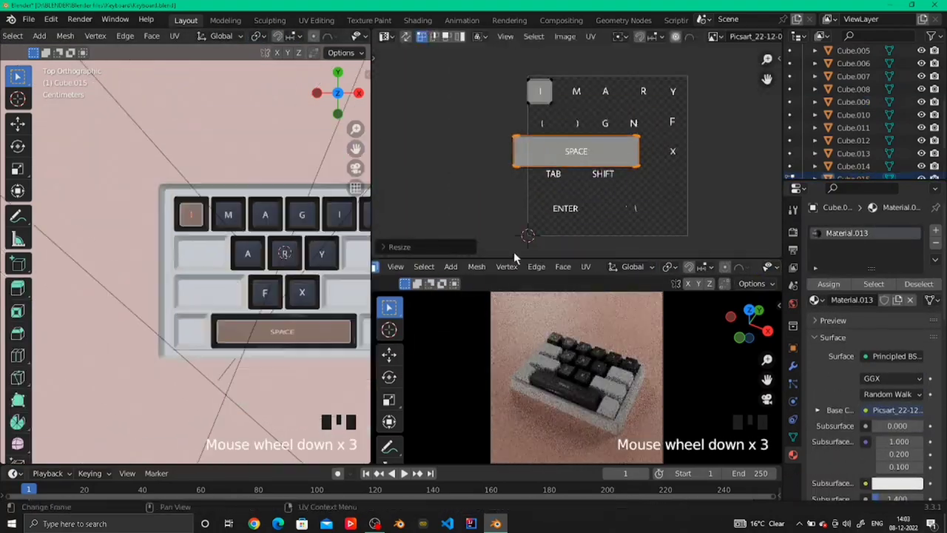
{"action": "key", "text": "Tab"}
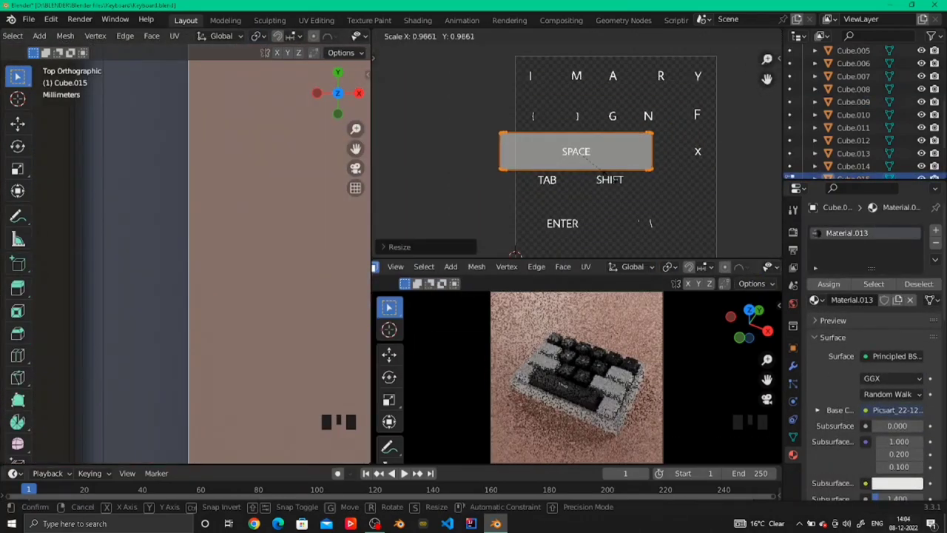
{"action": "key", "text": "KP_0"}
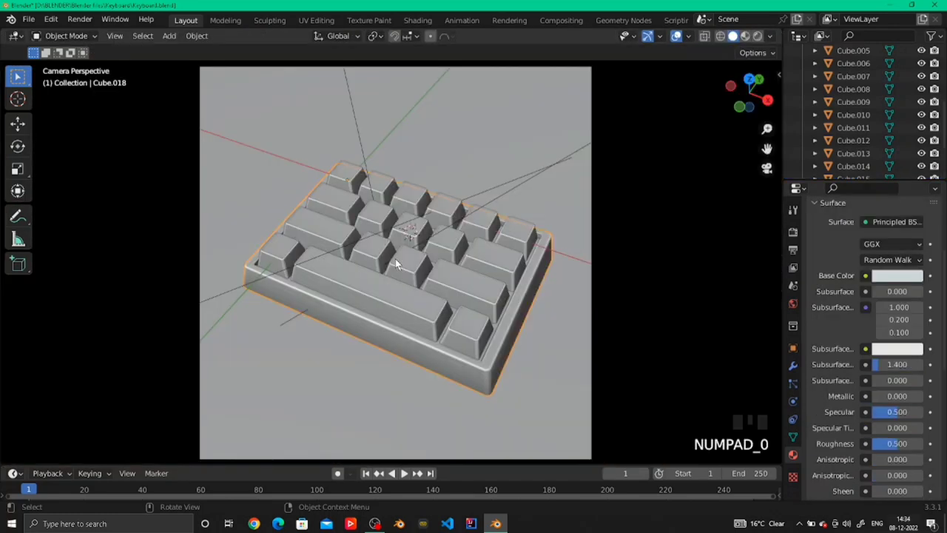